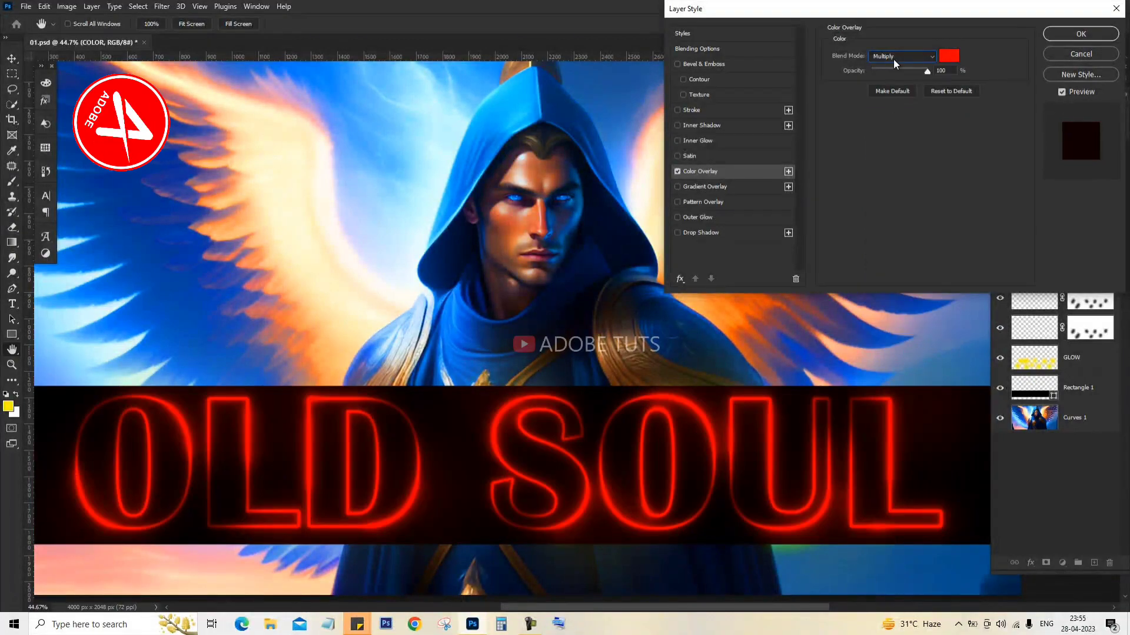
Step: Preview the Color Burn, Overlay, Soft Light, Subtract and Saturation blend modes on the Color Overlay
{"action": "left_click", "coordinate": [893, 57]}
{"action": "left_click", "coordinate": [891, 198]}
{"action": "left_click", "coordinate": [903, 57]}
{"action": "left_click", "coordinate": [902, 208]}
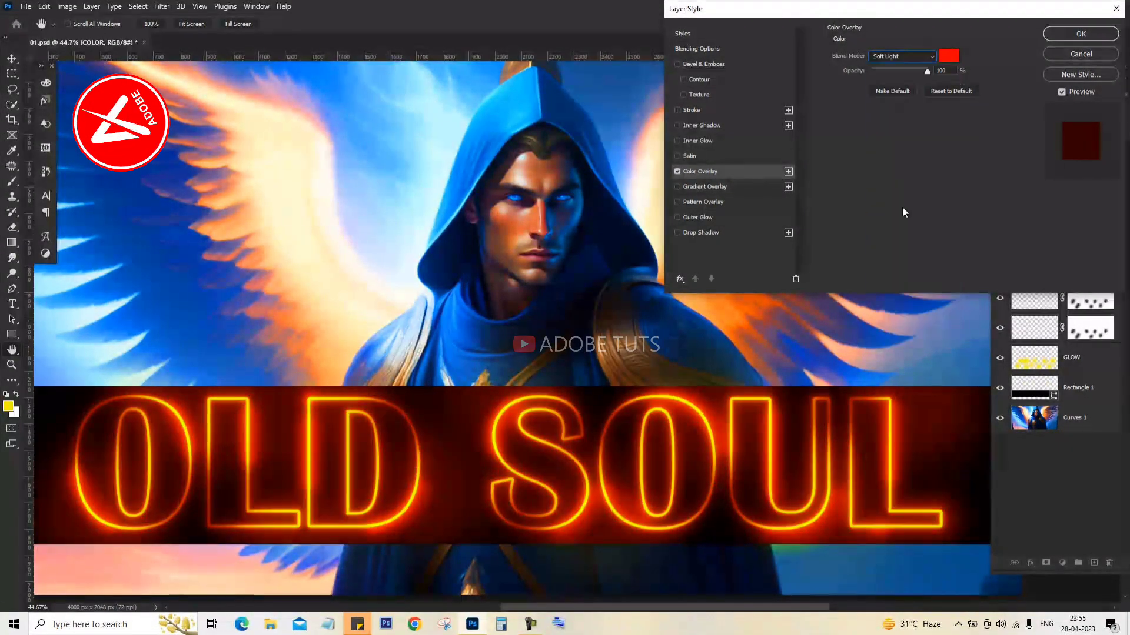
{"action": "left_click", "coordinate": [903, 57]}
{"action": "left_click", "coordinate": [894, 322]}
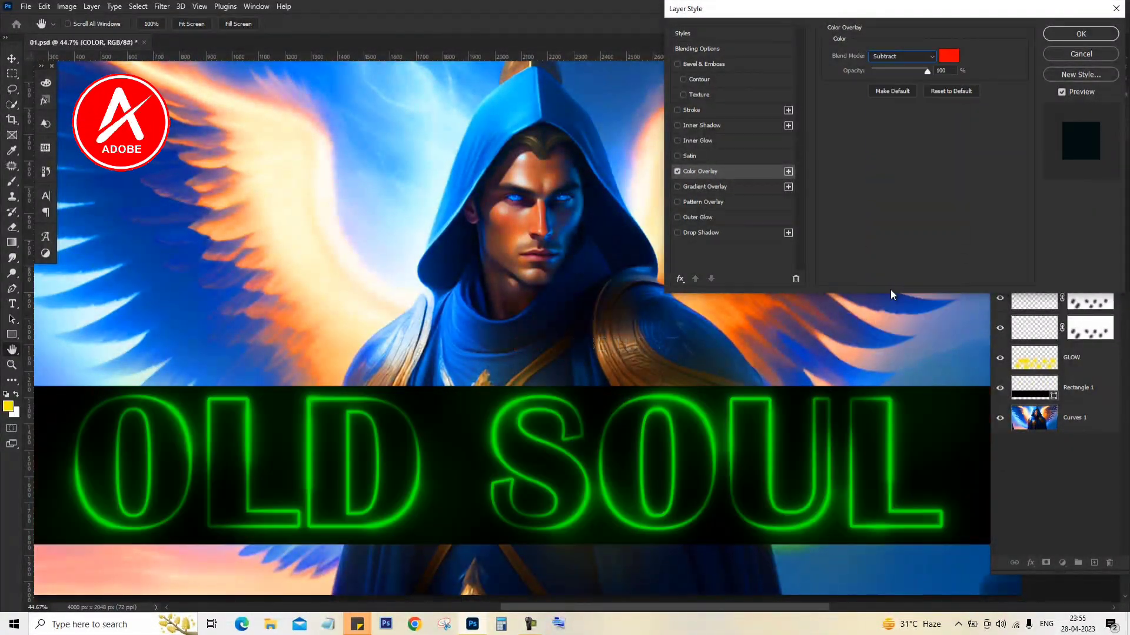
{"action": "left_click", "coordinate": [902, 56]}
{"action": "left_click", "coordinate": [885, 323]}
{"action": "left_click", "coordinate": [902, 56]}
Step: Try the Hue, Color, Hard Mix and Saturation modes, then settle on Soft Light
{"action": "left_click", "coordinate": [885, 340]}
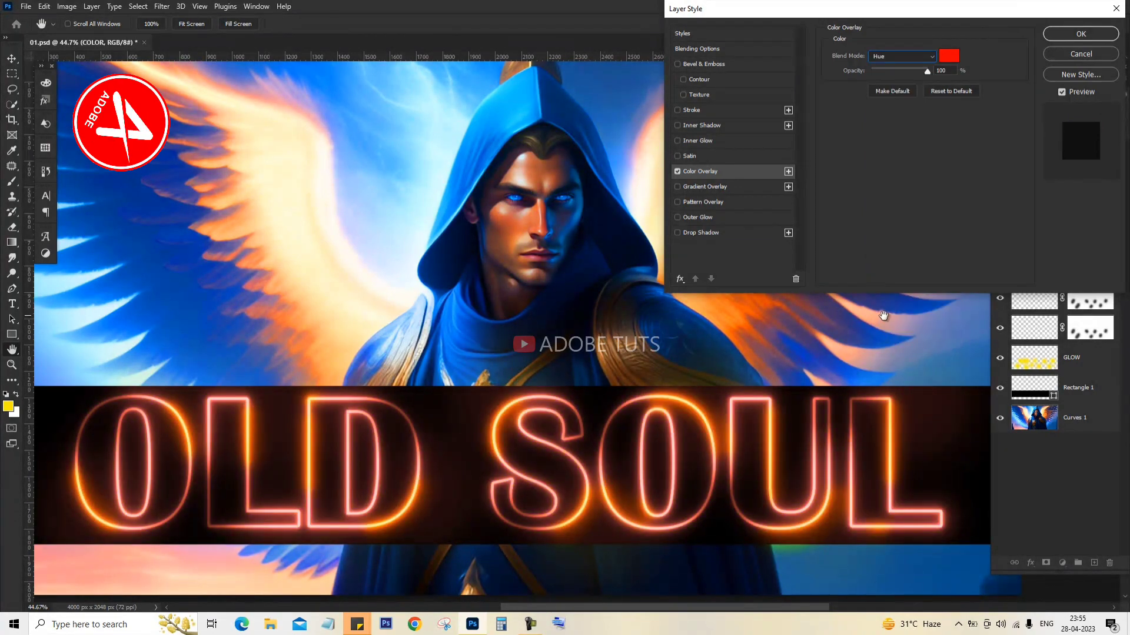
{"action": "left_click", "coordinate": [902, 56]}
{"action": "left_click", "coordinate": [882, 331]}
{"action": "left_click", "coordinate": [902, 56]}
{"action": "left_click", "coordinate": [883, 251]}
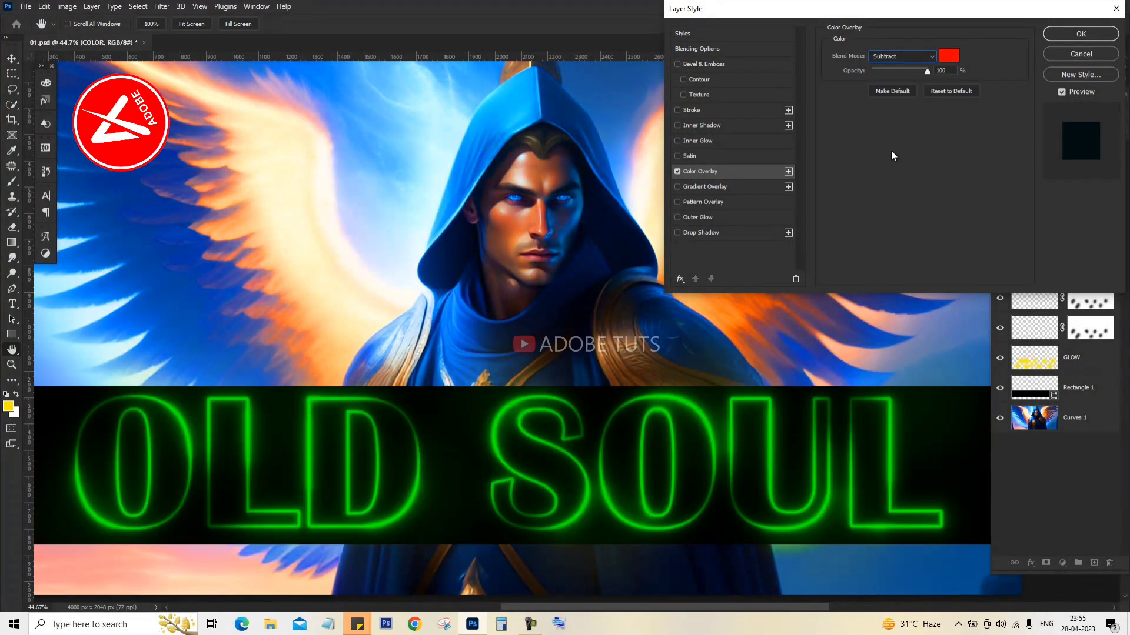
{"action": "left_click", "coordinate": [902, 56]}
{"action": "left_click", "coordinate": [893, 323]}
{"action": "left_click", "coordinate": [902, 56]}
{"action": "left_click", "coordinate": [885, 210]}
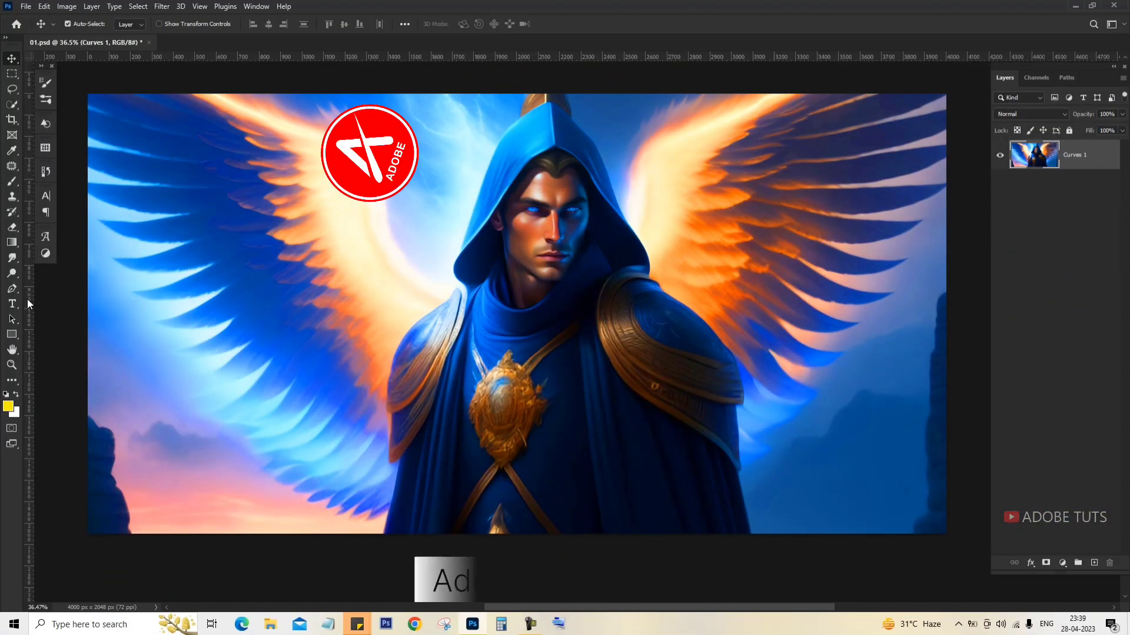
Step: Select the Horizontal Type tool to add text on the angel artwork
{"action": "left_click", "coordinate": [12, 304]}
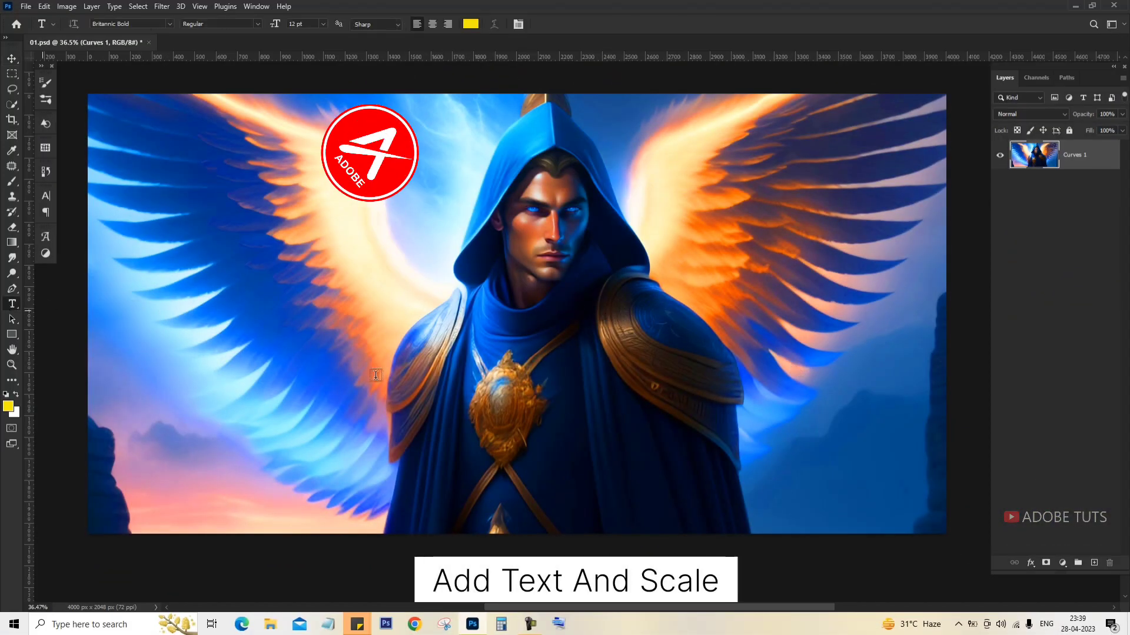
Step: Type OLD SOUL and scale it into a large centred title across the lower image
{"action": "left_click", "coordinate": [560, 422]}
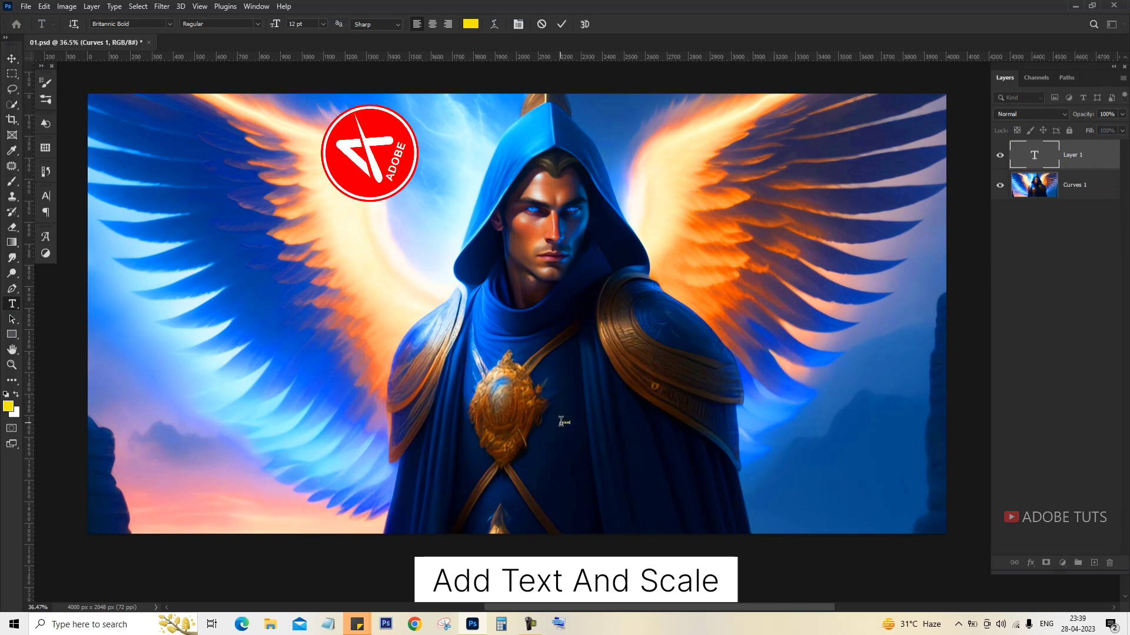
{"action": "left_click", "coordinate": [12, 58]}
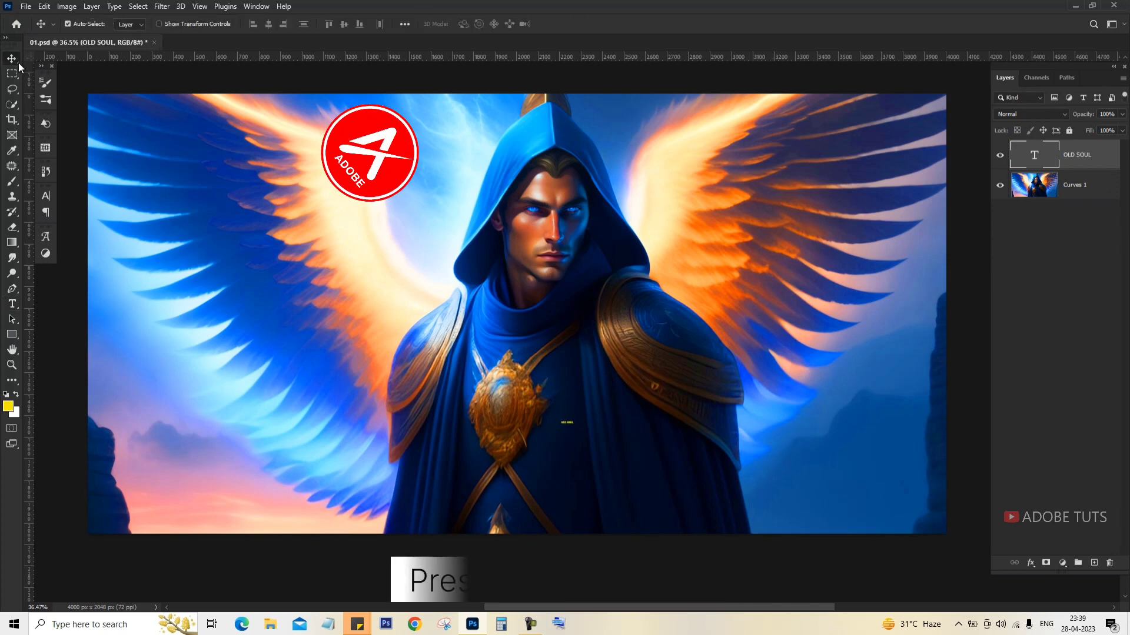
{"action": "key", "text": "ctrl+t"}
{"action": "left_click_drag", "start_coordinate": [560, 422], "coordinate": [860, 574]}
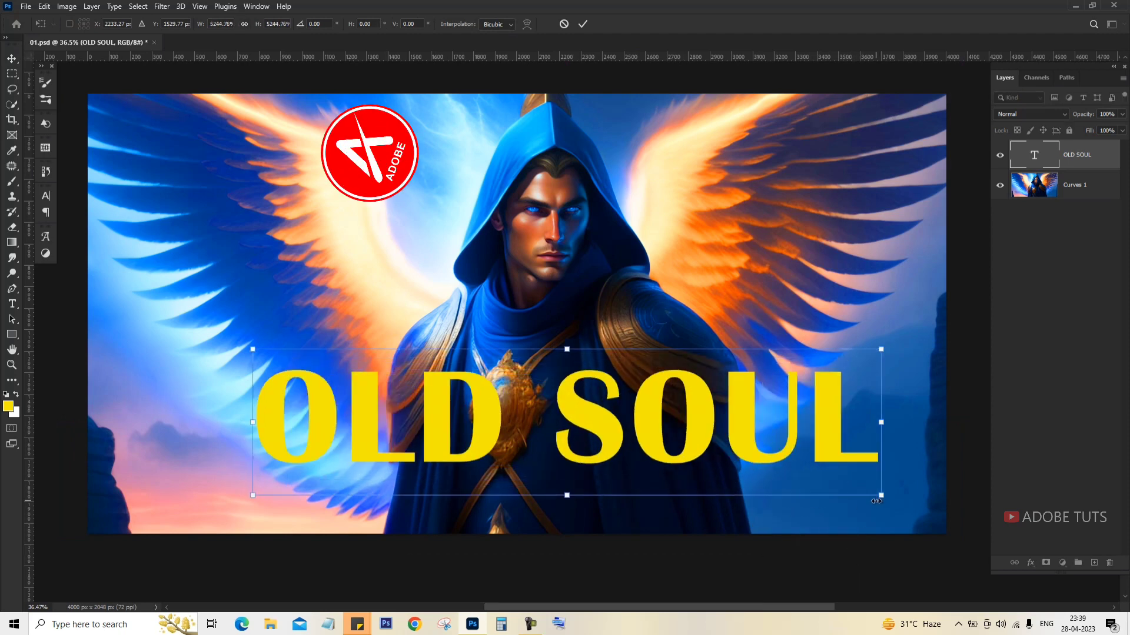
{"action": "left_click_drag", "start_coordinate": [881, 496], "coordinate": [916, 532]}
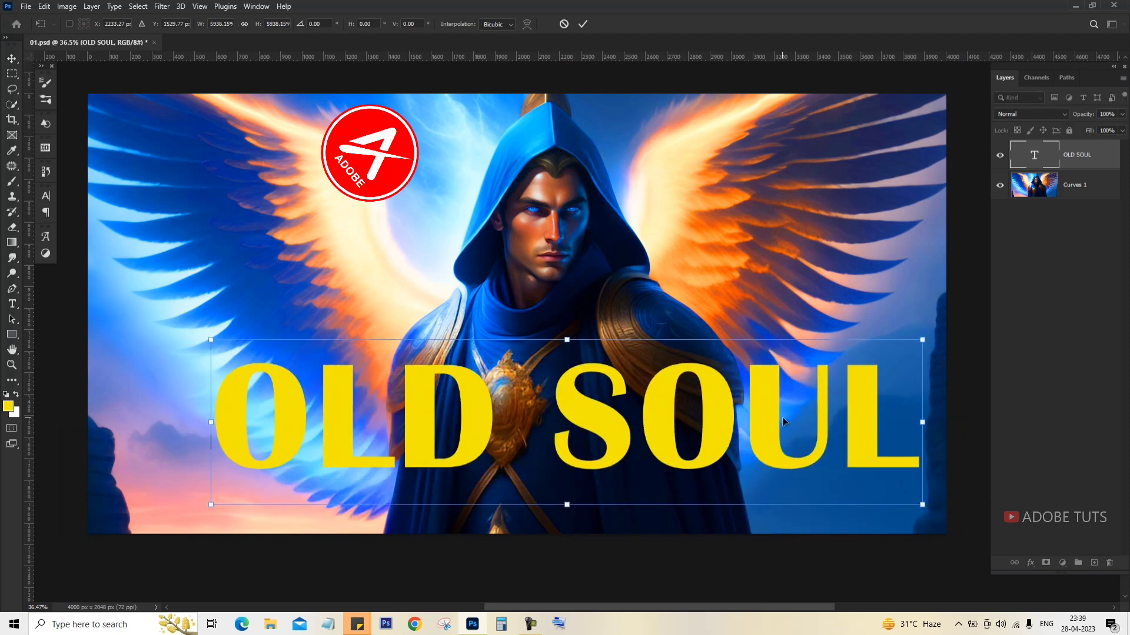
{"action": "left_click_drag", "start_coordinate": [782, 417], "coordinate": [746, 411]}
{"action": "left_click_drag", "start_coordinate": [574, 419], "coordinate": [563, 433]}
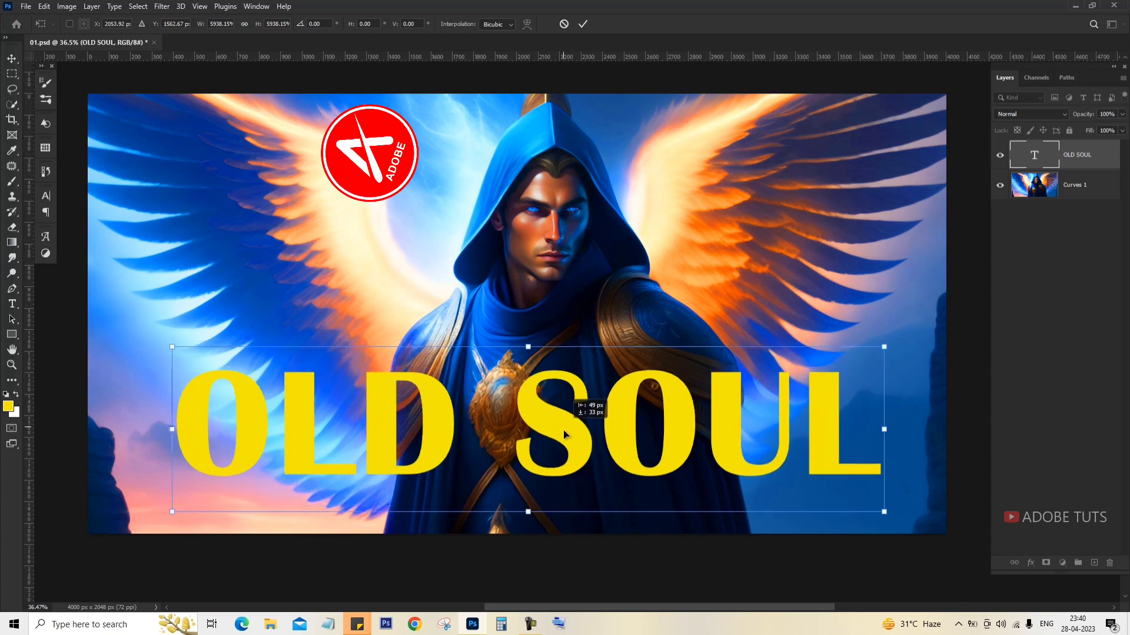
{"action": "key", "text": "Return"}
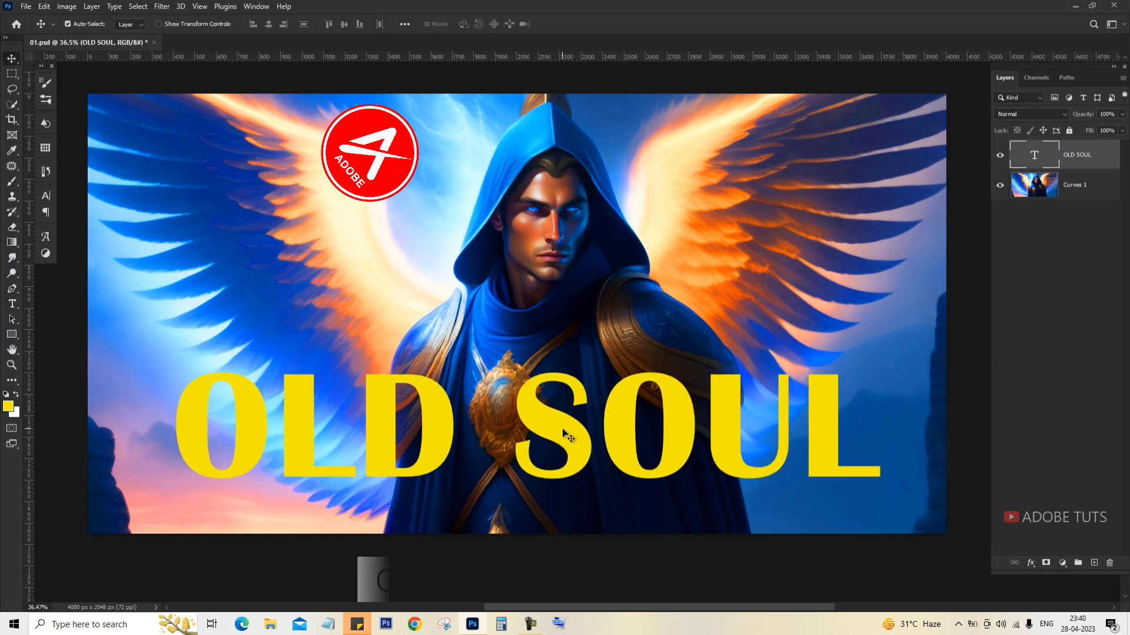
Step: Set the OLD SOUL text colour to #ffffff in the Character panel
{"action": "left_click", "coordinate": [46, 195]}
{"action": "left_click", "coordinate": [162, 262]}
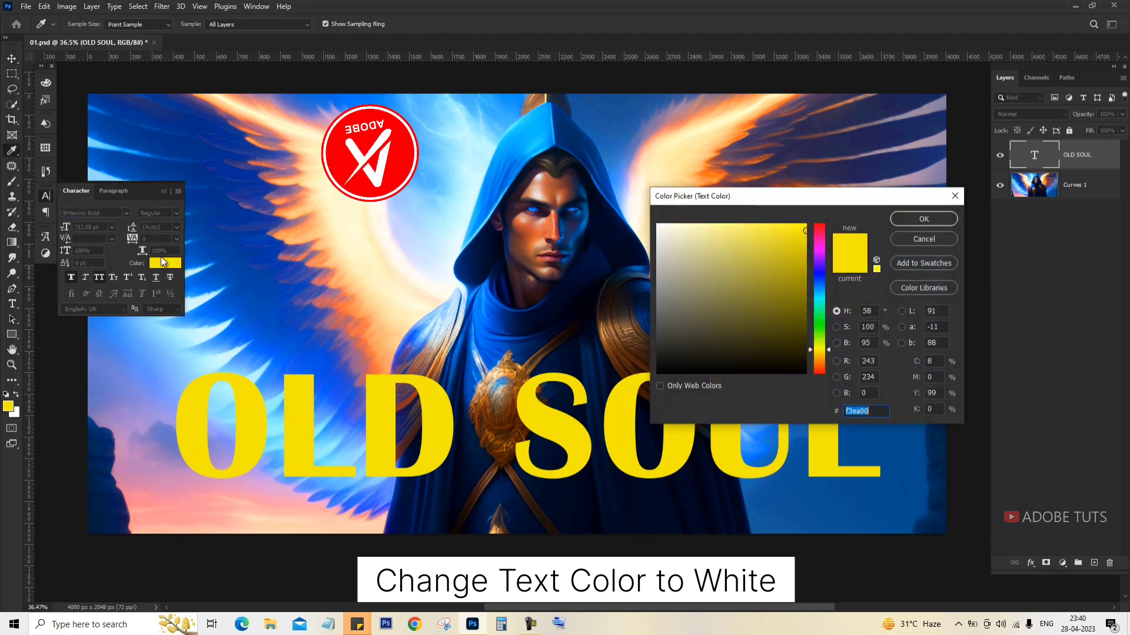
{"action": "type", "text": "ffffff"}
{"action": "left_click", "coordinate": [937, 217]}
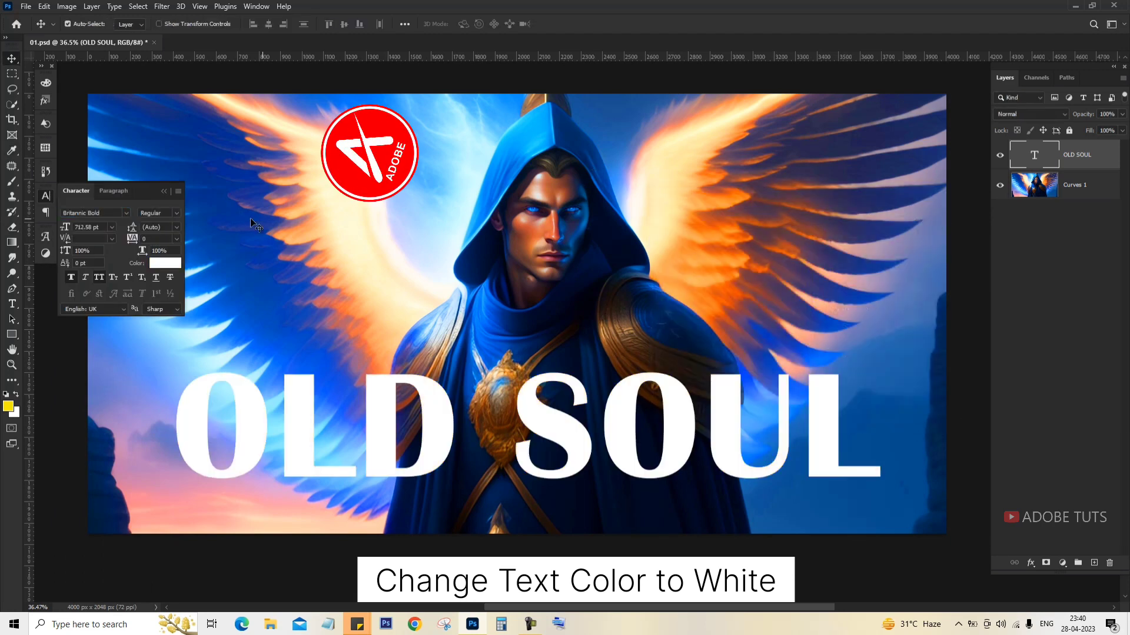
{"action": "left_click", "coordinate": [165, 192]}
{"action": "left_click", "coordinate": [12, 334]}
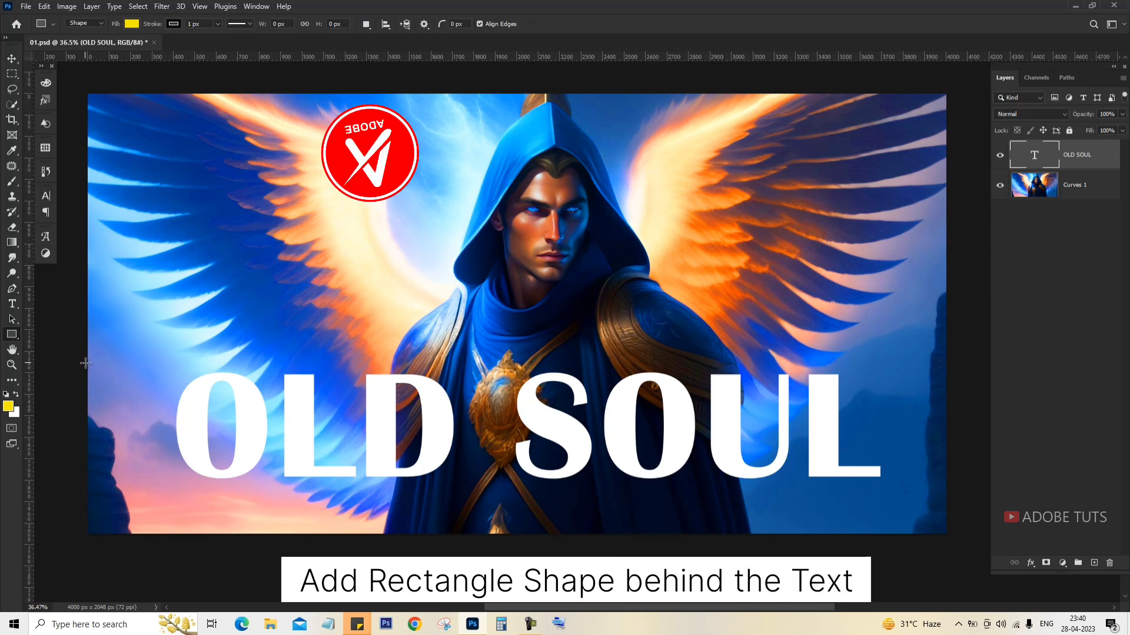
Step: Draw a full-width rectangle across the text and fill it with black
{"action": "left_click_drag", "start_coordinate": [85, 363], "coordinate": [963, 490]}
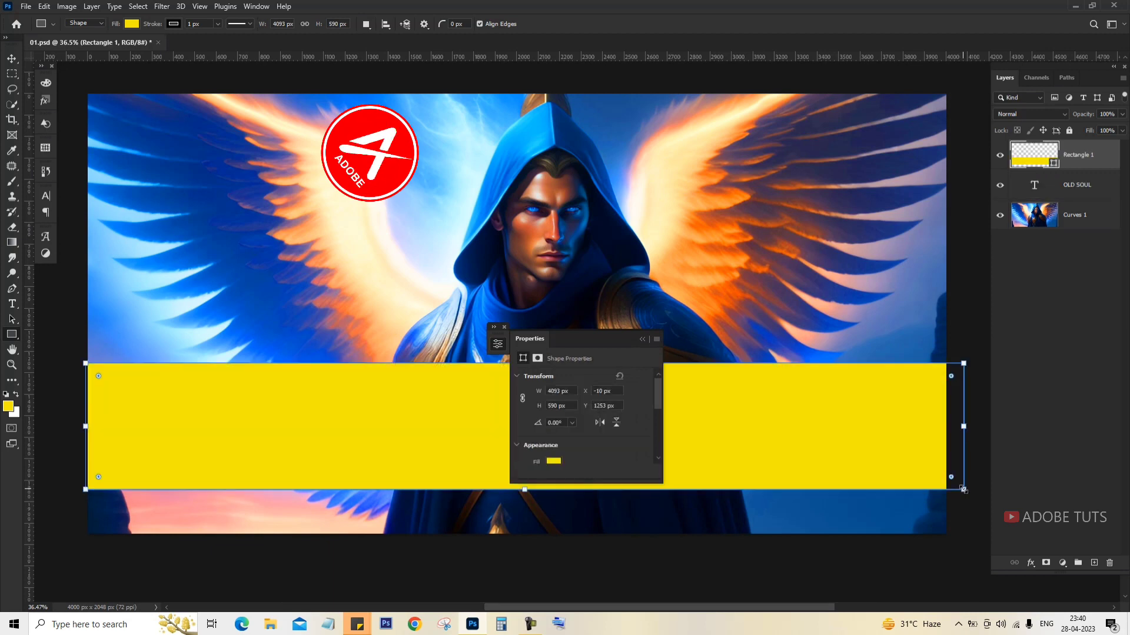
{"action": "left_click", "coordinate": [553, 461]}
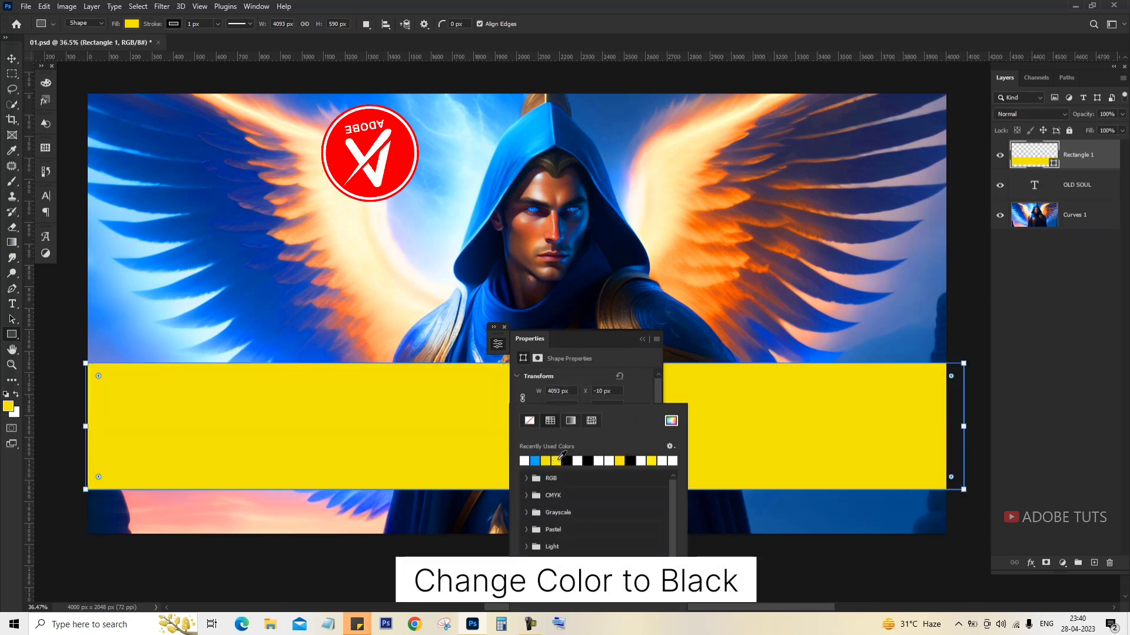
{"action": "left_click", "coordinate": [568, 461]}
{"action": "key", "text": "Escape"}
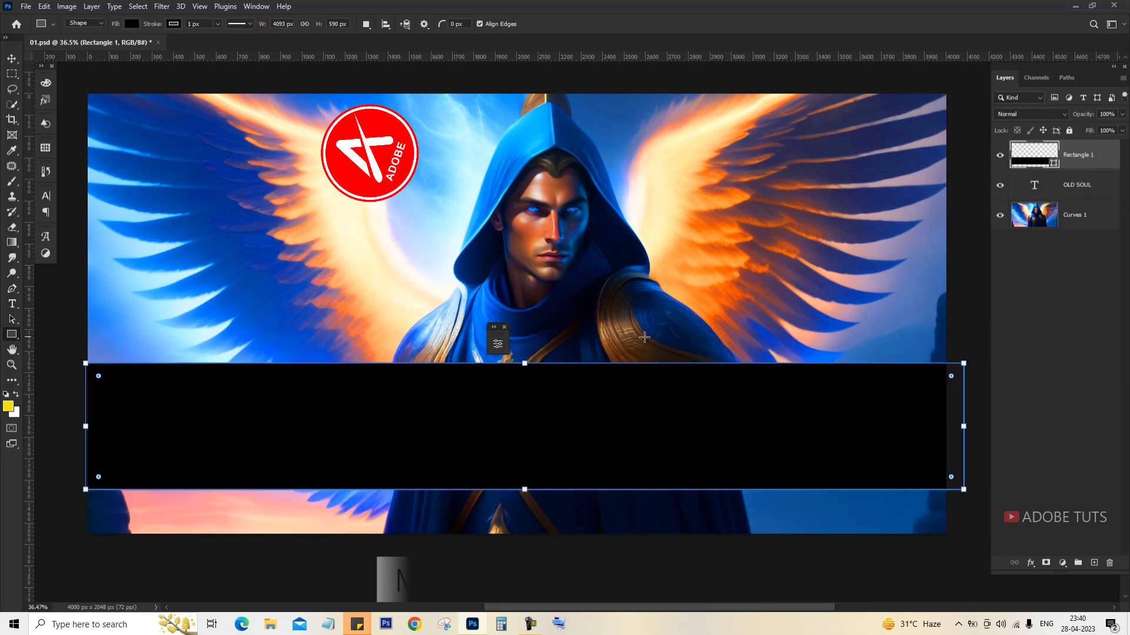
Step: Move Rectangle 1 below the OLD SOUL layer and reselect the text layer
{"action": "key", "text": "v"}
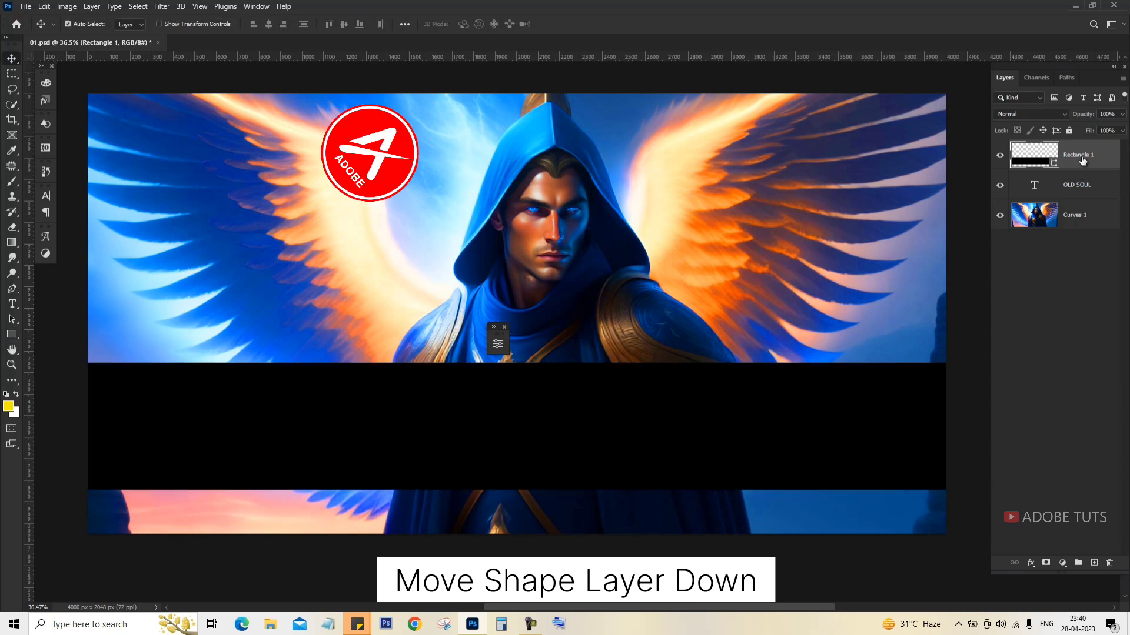
{"action": "left_click_drag", "start_coordinate": [1082, 160], "coordinate": [1082, 194]}
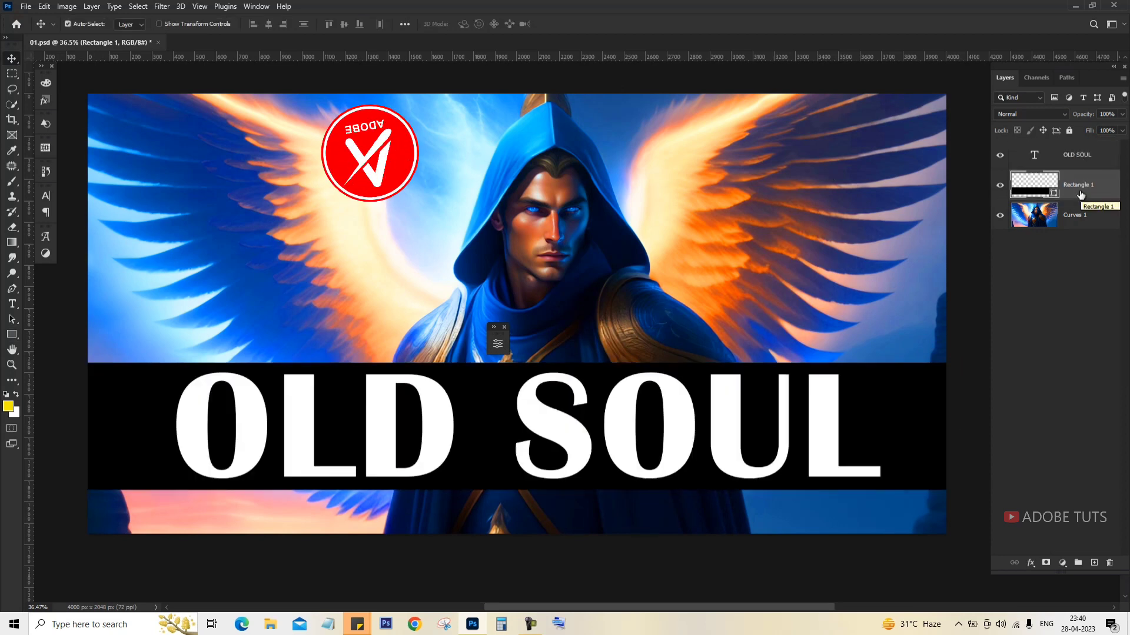
{"action": "left_click", "coordinate": [1080, 156]}
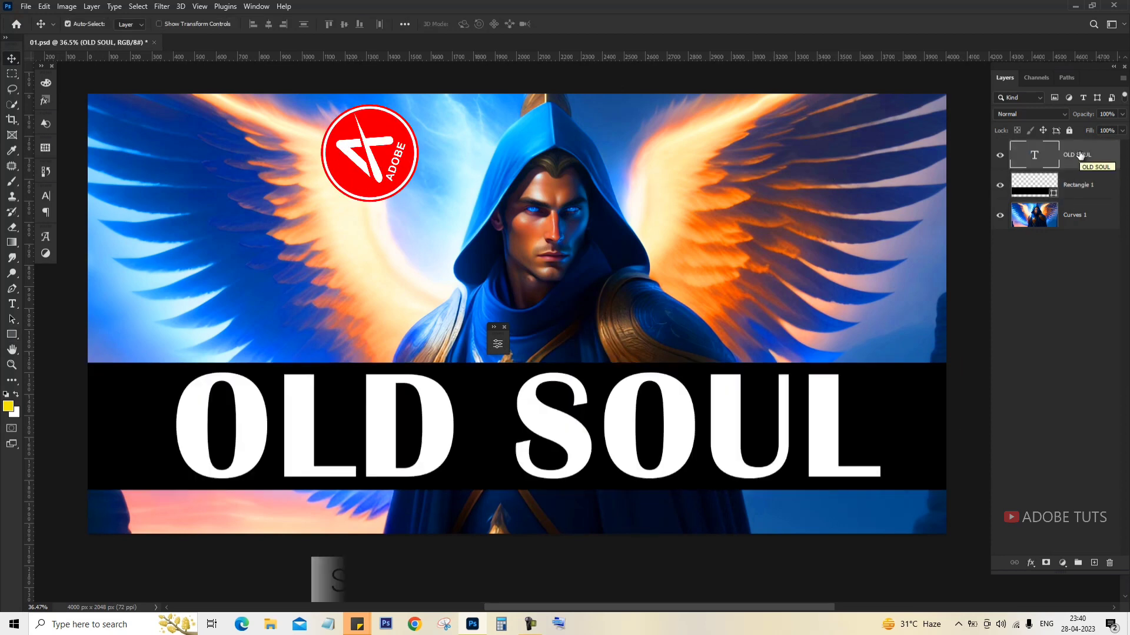
{"action": "left_click", "coordinate": [1031, 563]}
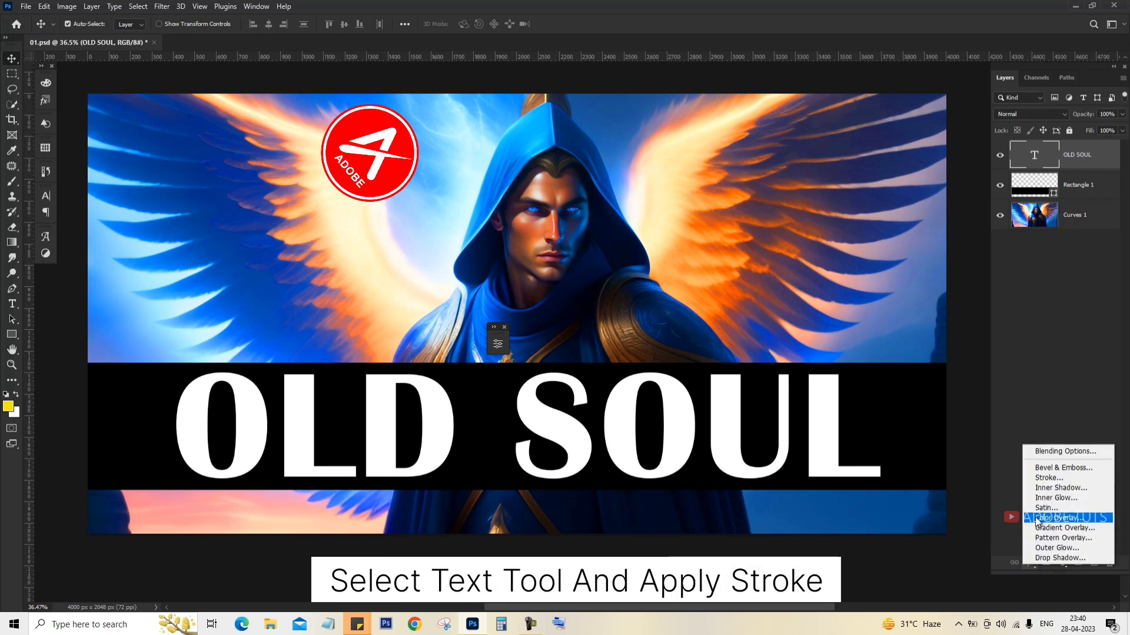
Step: Add a 10 px white Outside Stroke effect to the OLD SOUL text layer
{"action": "left_click", "coordinate": [1045, 478]}
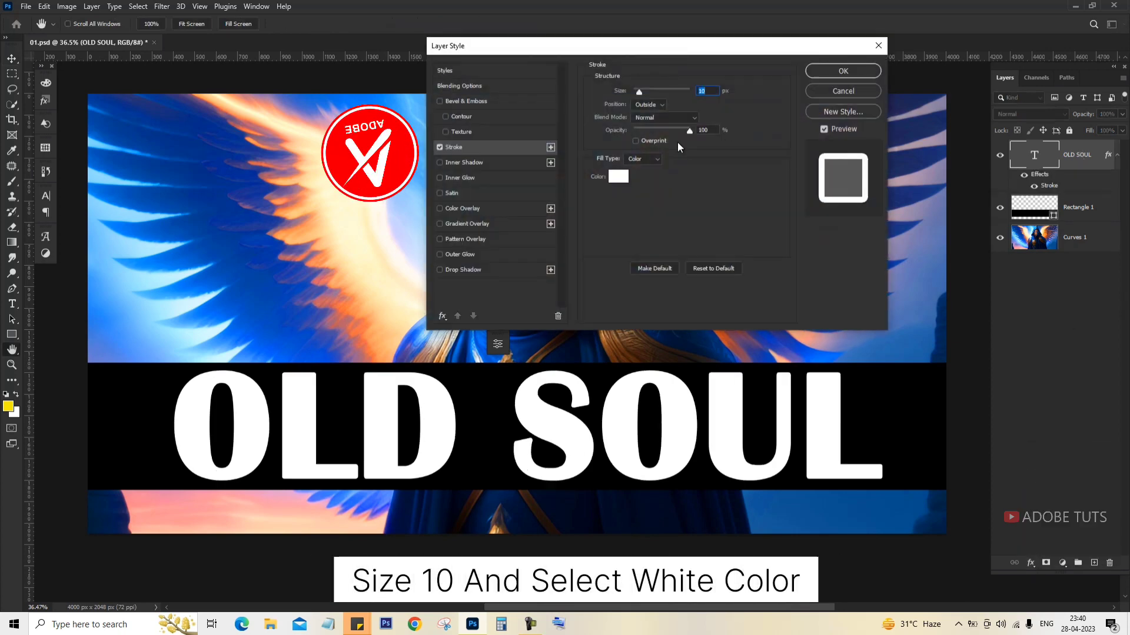
{"action": "left_click", "coordinate": [618, 177]}
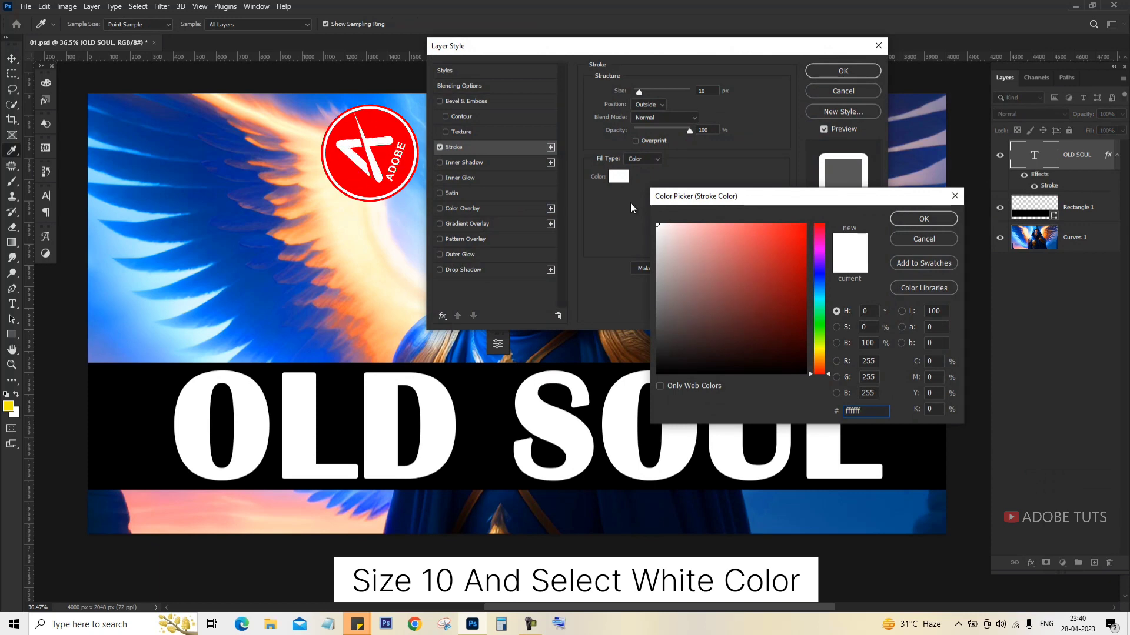
{"action": "left_click", "coordinate": [922, 221]}
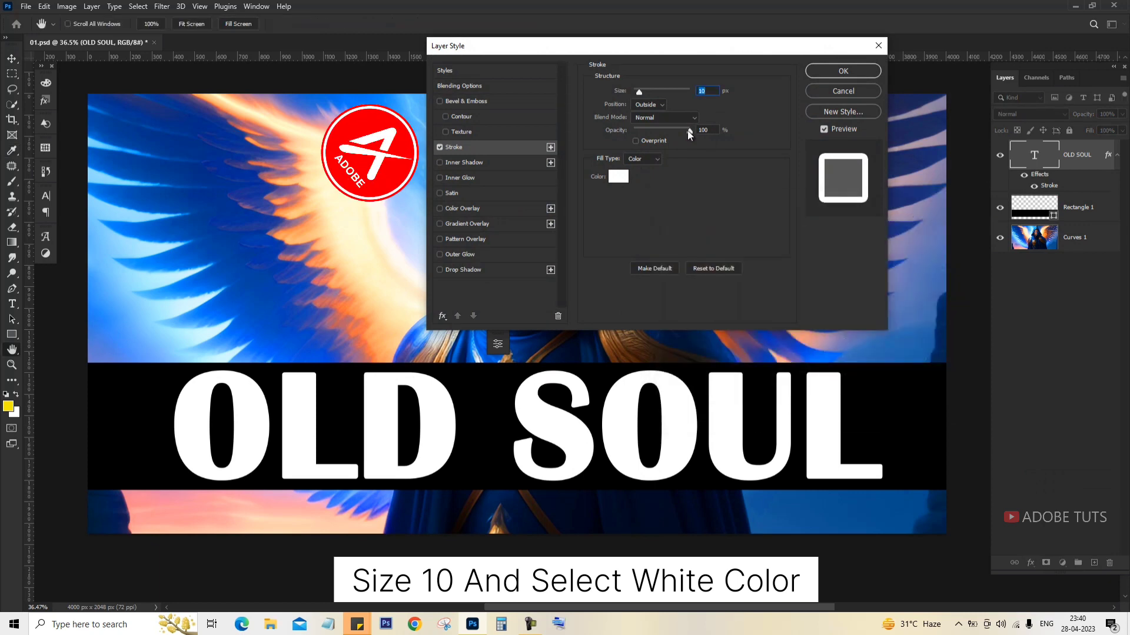
{"action": "left_click", "coordinate": [658, 104]}
{"action": "left_click", "coordinate": [652, 113]}
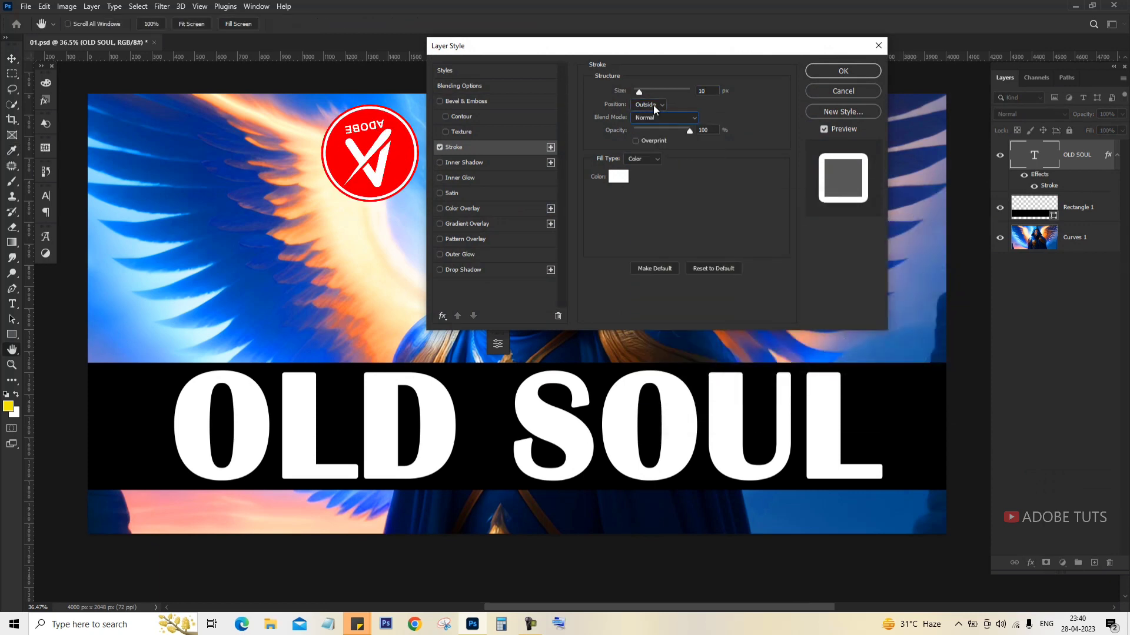
{"action": "left_click", "coordinate": [707, 88]}
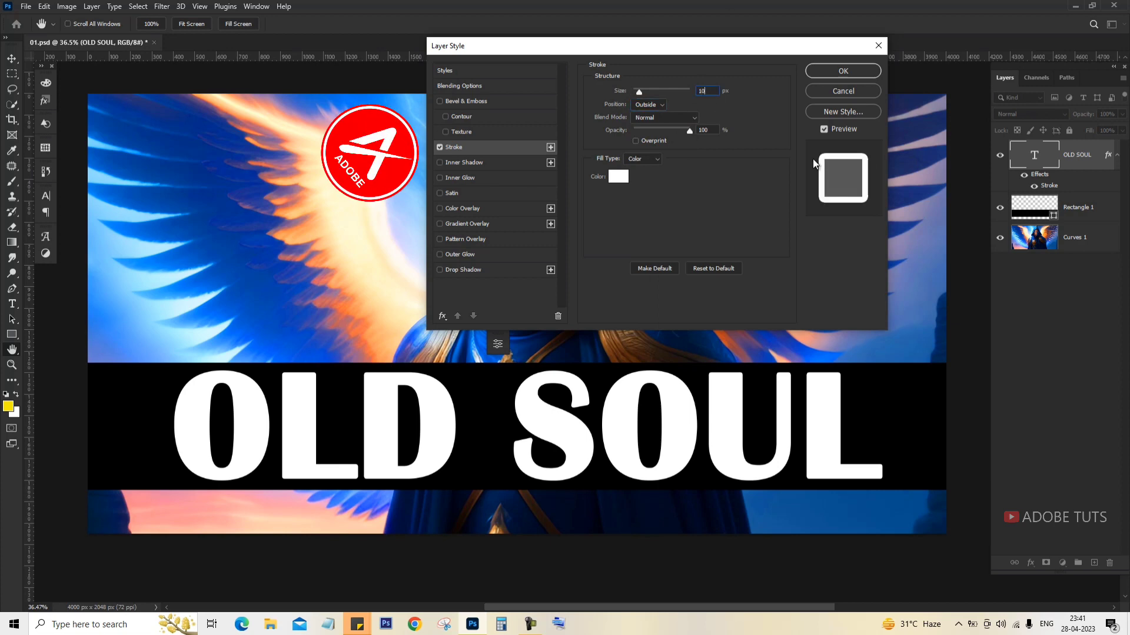
{"action": "left_click", "coordinate": [838, 71]}
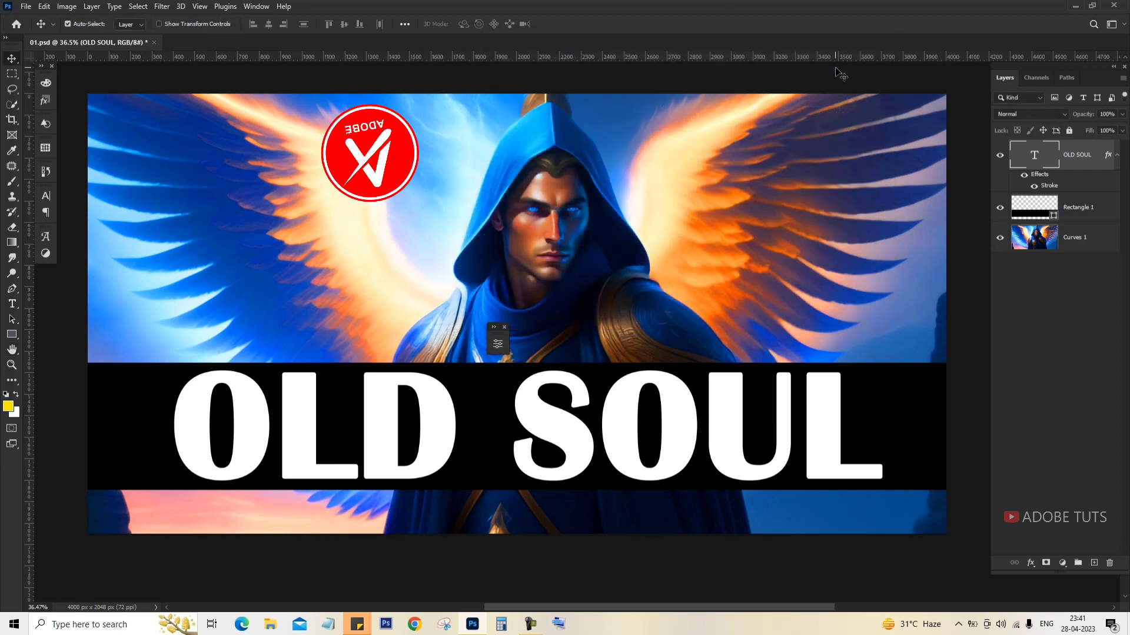
{"action": "left_click", "coordinate": [1093, 358]}
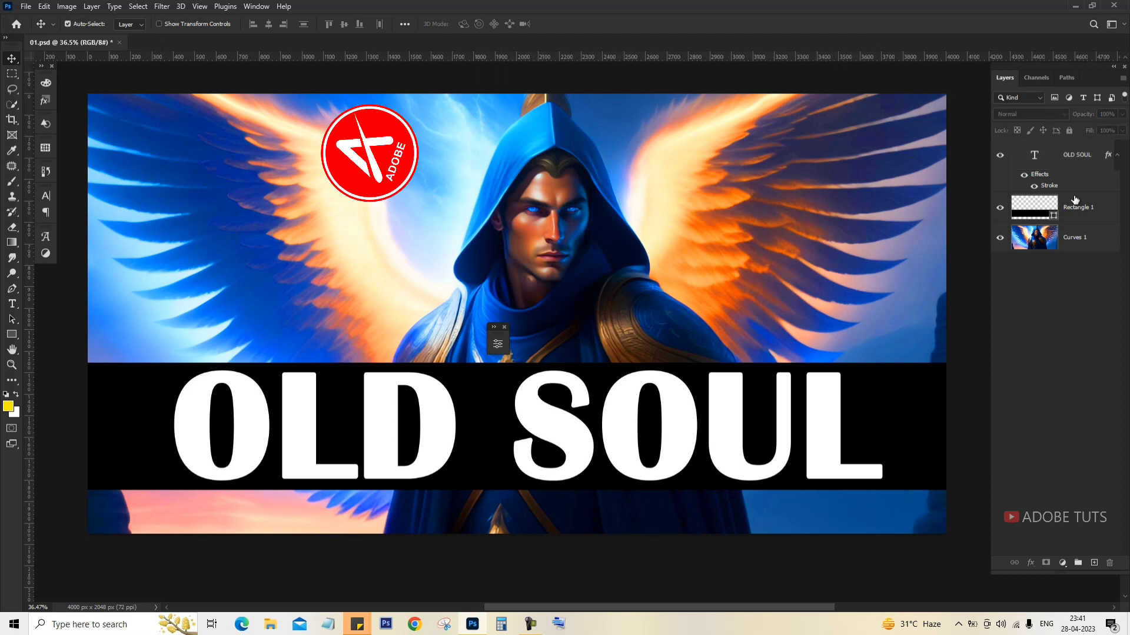
Step: Set OLD SOUL's fill to 0% and stretch the Rectangle 1 banner slightly taller
{"action": "left_click", "coordinate": [1074, 164]}
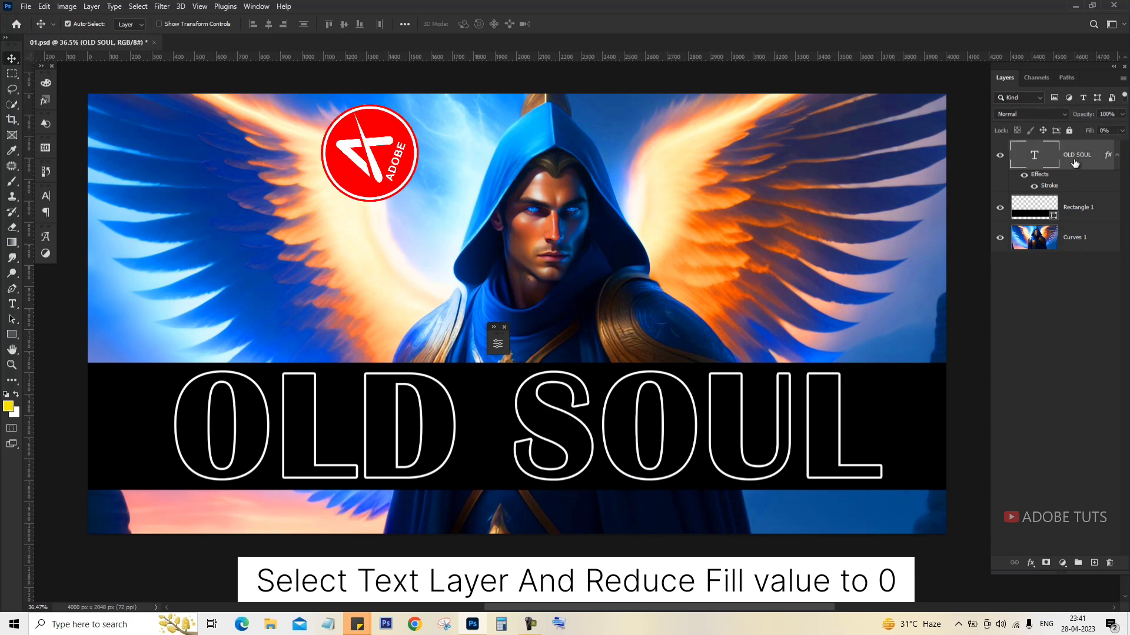
{"action": "left_click", "coordinate": [1082, 211]}
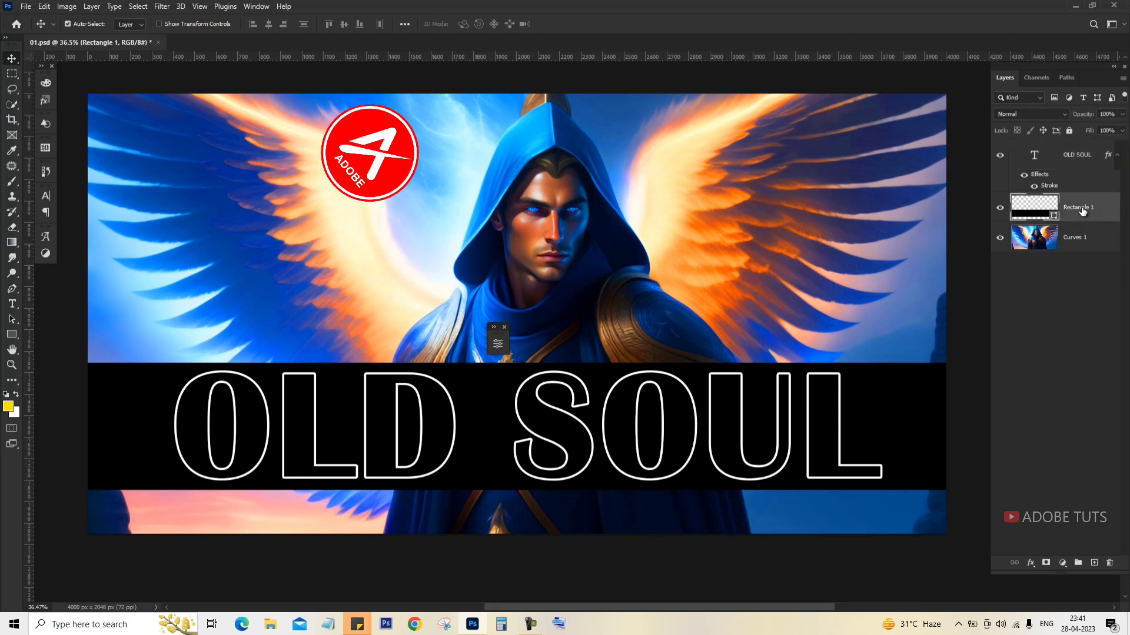
{"action": "key", "text": "ctrl+t"}
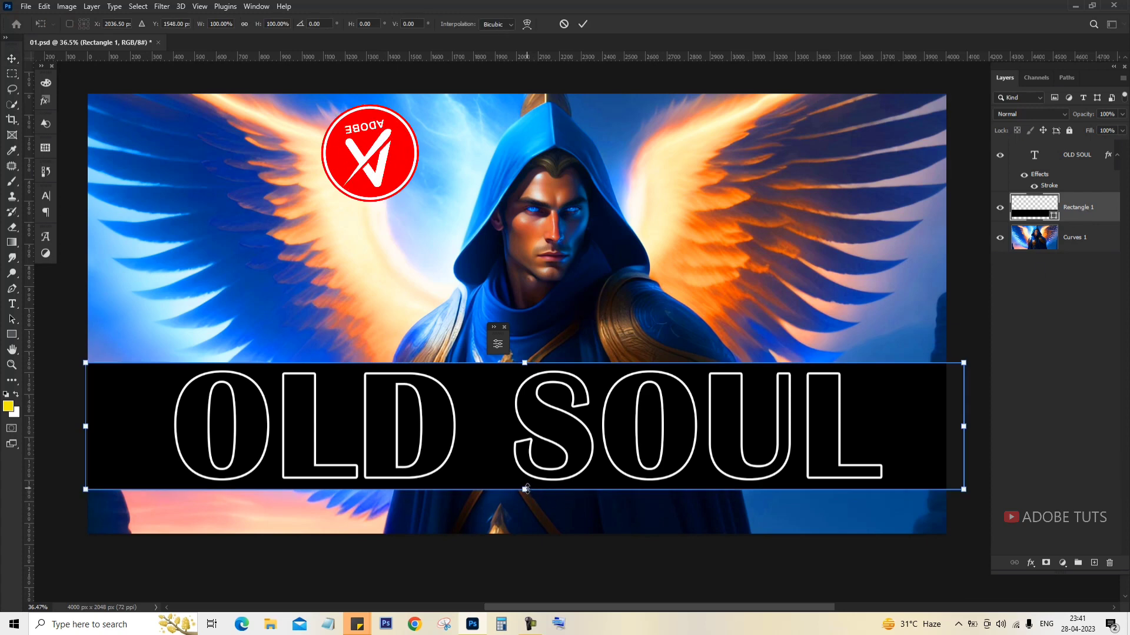
{"action": "left_click_drag", "start_coordinate": [527, 489], "coordinate": [530, 492]}
{"action": "key", "text": "Return"}
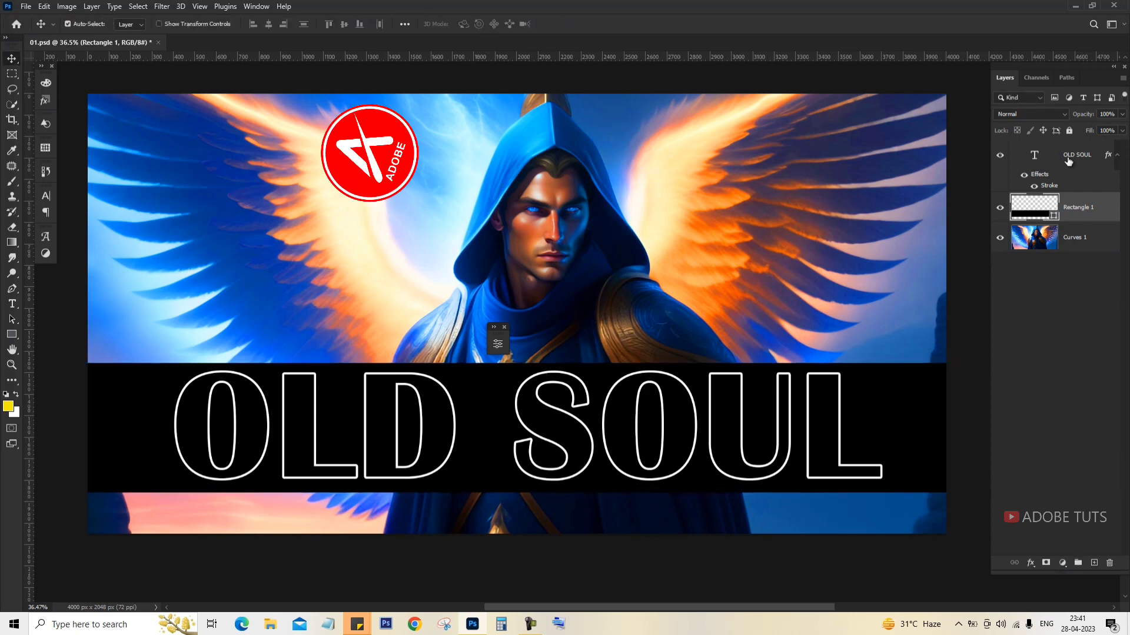
{"action": "left_click", "coordinate": [1071, 157]}
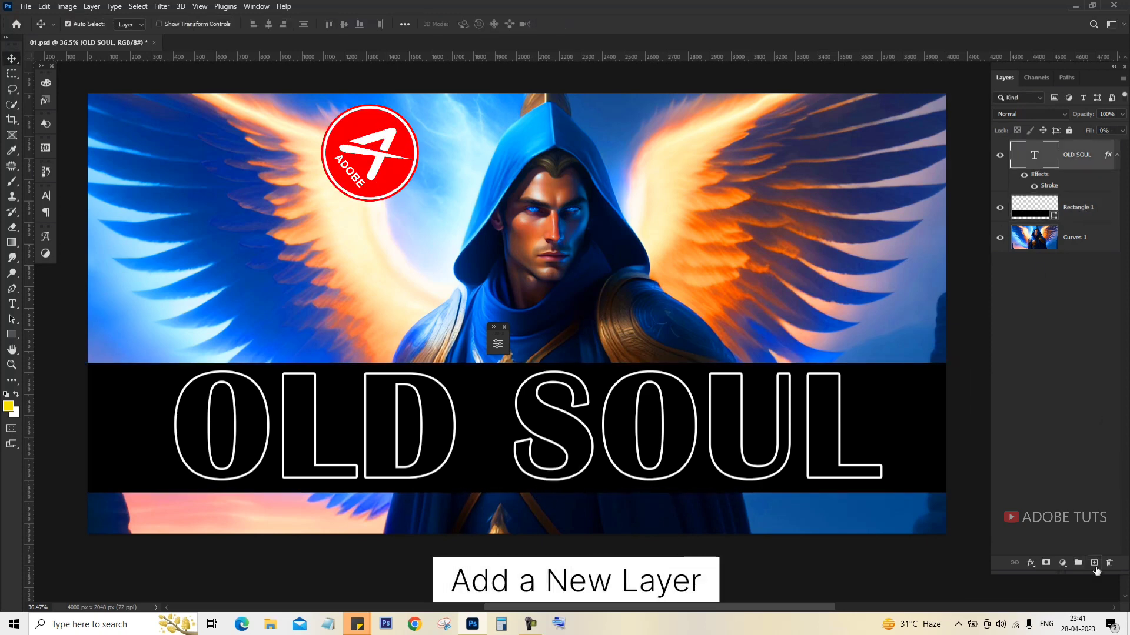
Step: Merge a new empty layer with the OLD SOUL text into Layer 1
{"action": "left_click", "coordinate": [1094, 563]}
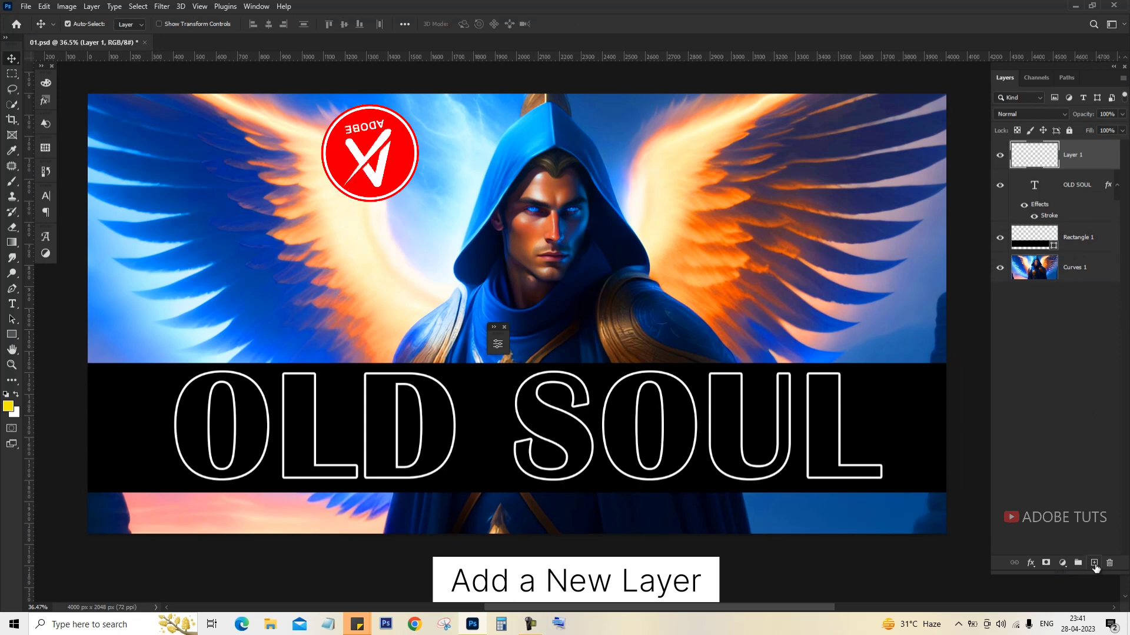
{"action": "left_click", "coordinate": [1082, 186], "text": "ctrl"}
{"action": "right_click", "coordinate": [1083, 186]}
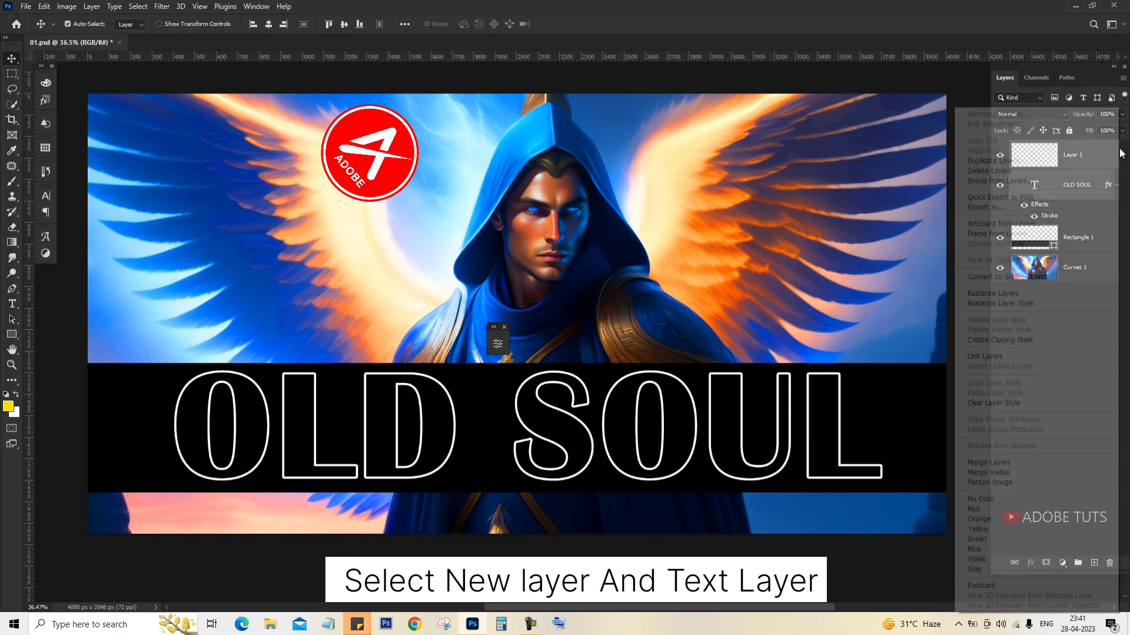
{"action": "left_click", "coordinate": [1021, 461]}
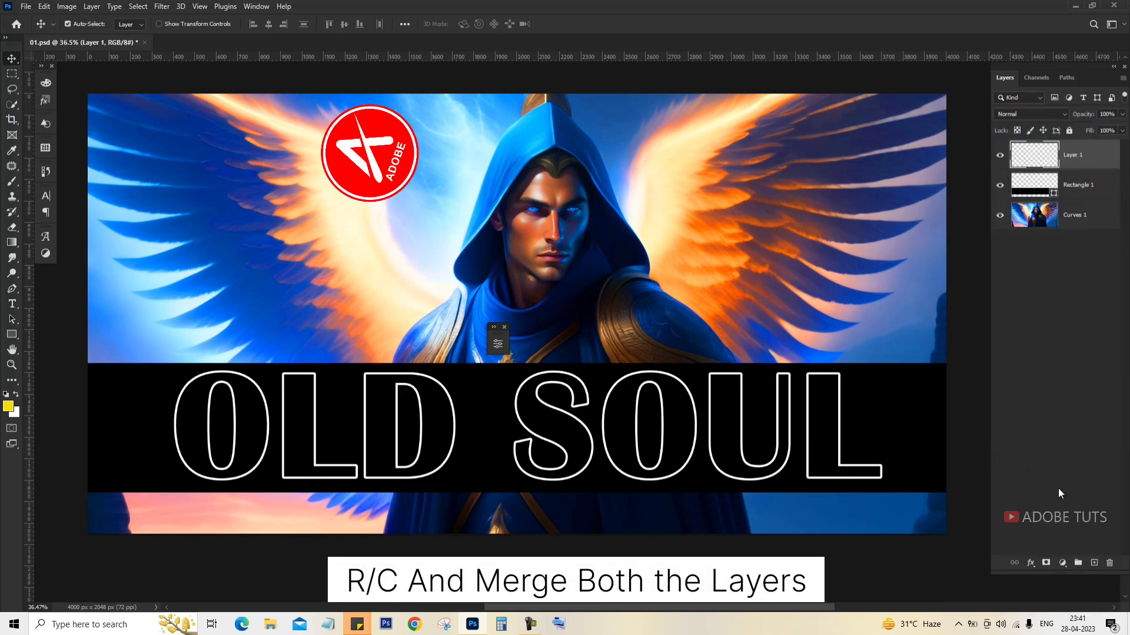
Step: Add a layer mask to Layer 1 and set the Brush to 85% opacity in black
{"action": "left_click", "coordinate": [1046, 563]}
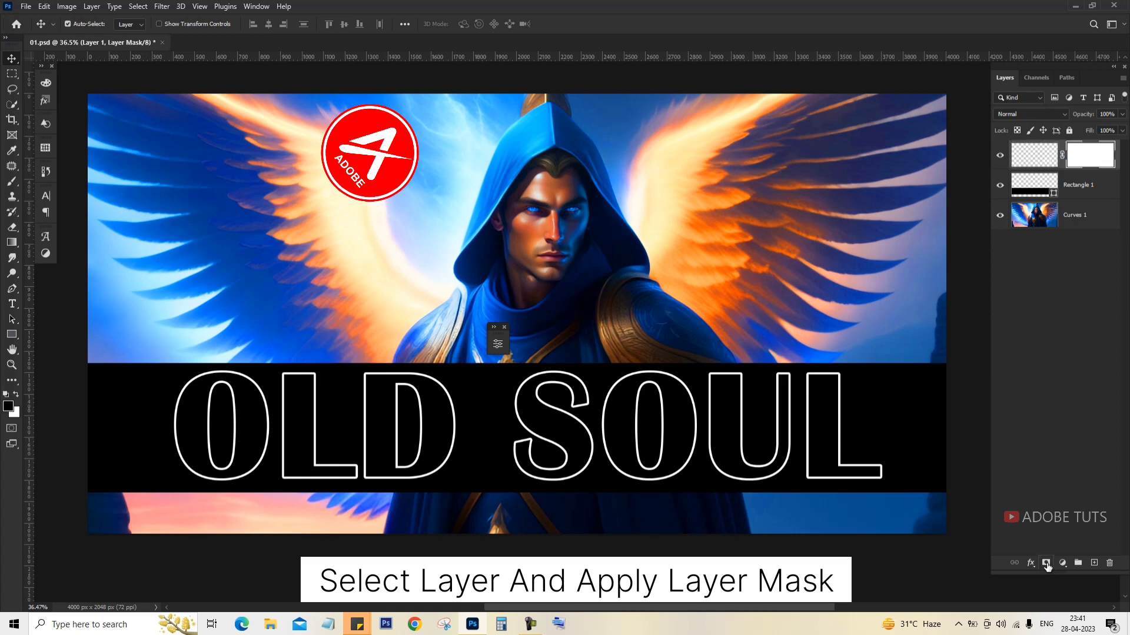
{"action": "right_click", "coordinate": [11, 181]}
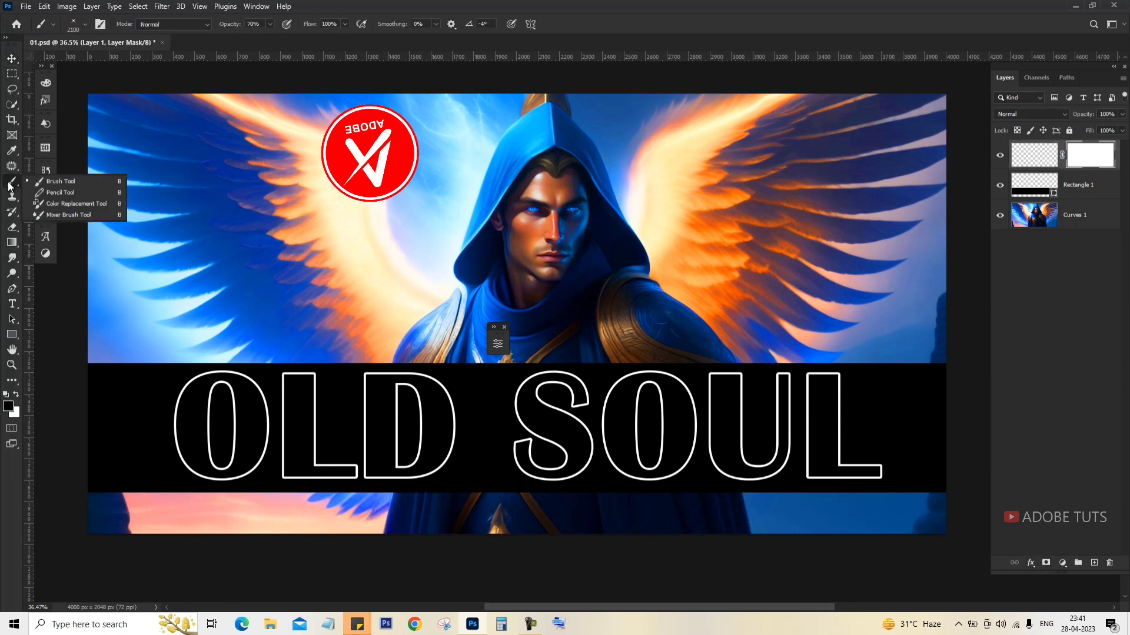
{"action": "left_click", "coordinate": [59, 182]}
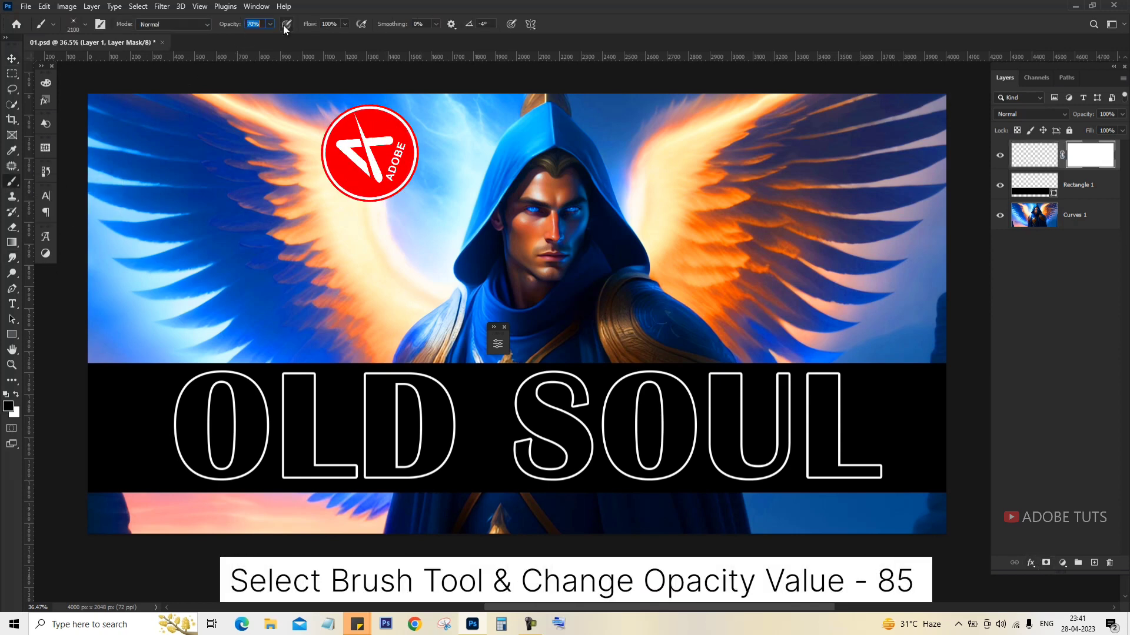
{"action": "type", "text": "85"}
{"action": "key", "text": "Return"}
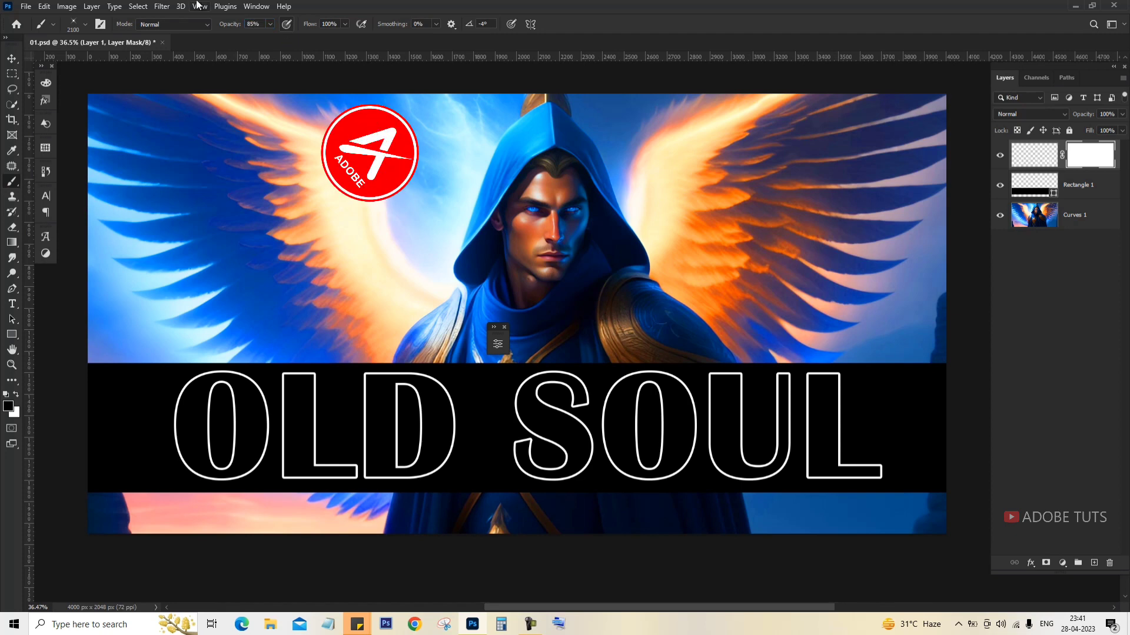
{"action": "left_click", "coordinate": [8, 406]}
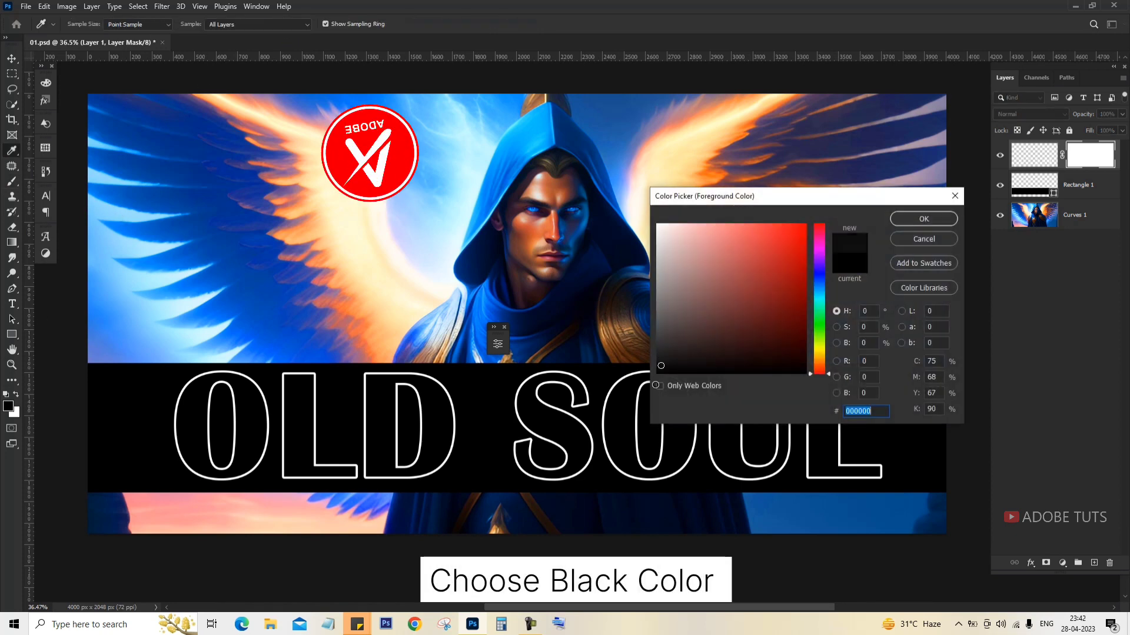
{"action": "left_click", "coordinate": [918, 219]}
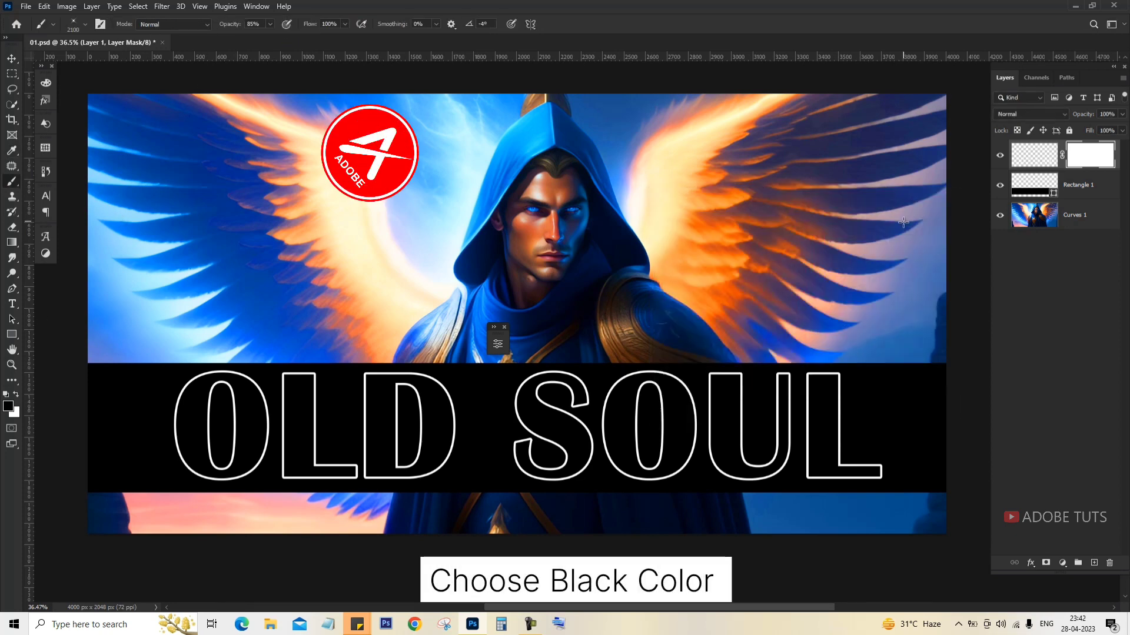
Step: Choose the General Brushes Soft Round tip and shrink it to 400 px, 0% hardness
{"action": "right_click", "coordinate": [354, 406]}
{"action": "left_click_drag", "start_coordinate": [525, 550], "coordinate": [524, 476]}
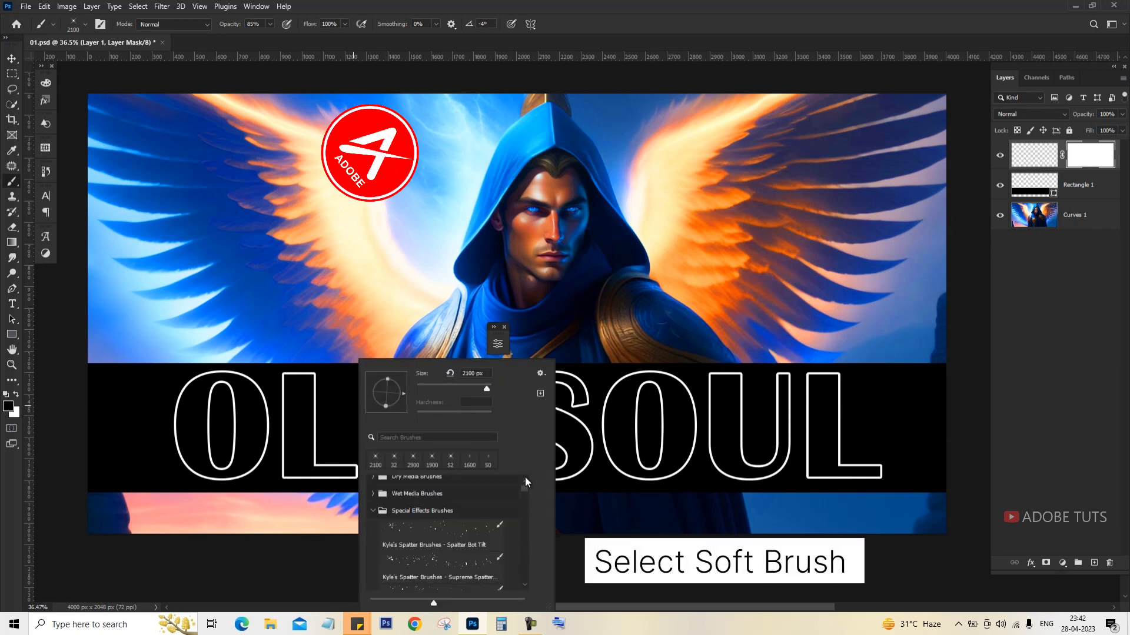
{"action": "left_click", "coordinate": [373, 484]}
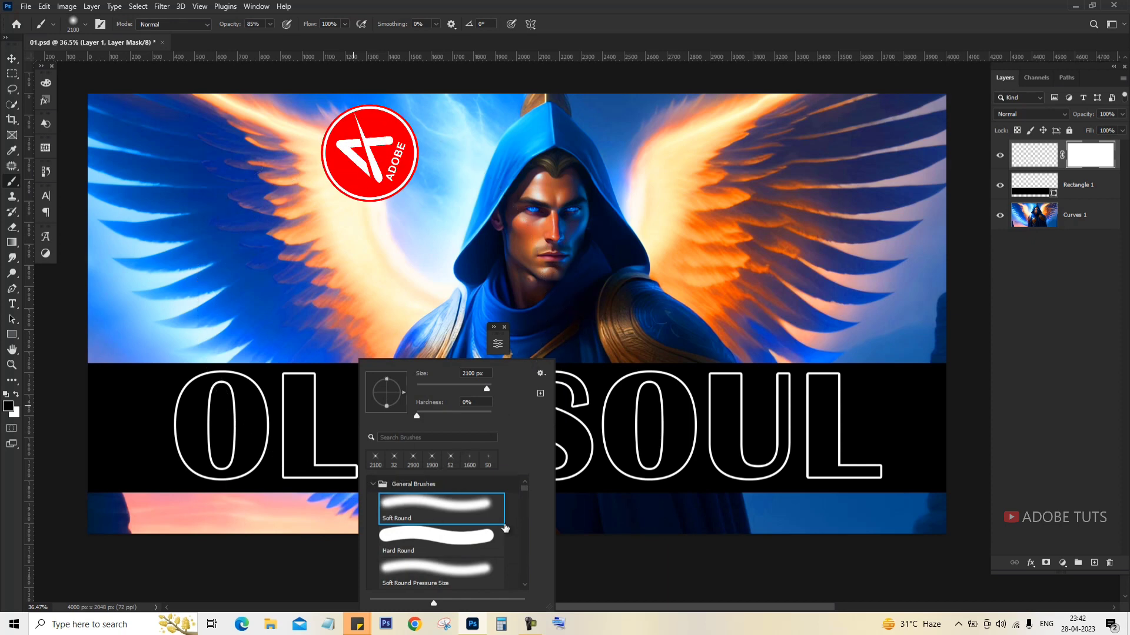
{"action": "scroll", "coordinate": [505, 528], "scroll_direction": "down", "scroll_amount": 2}
{"action": "scroll", "coordinate": [505, 528], "scroll_direction": "down", "scroll_amount": 2}
{"action": "scroll", "coordinate": [507, 523], "scroll_direction": "up", "scroll_amount": 4}
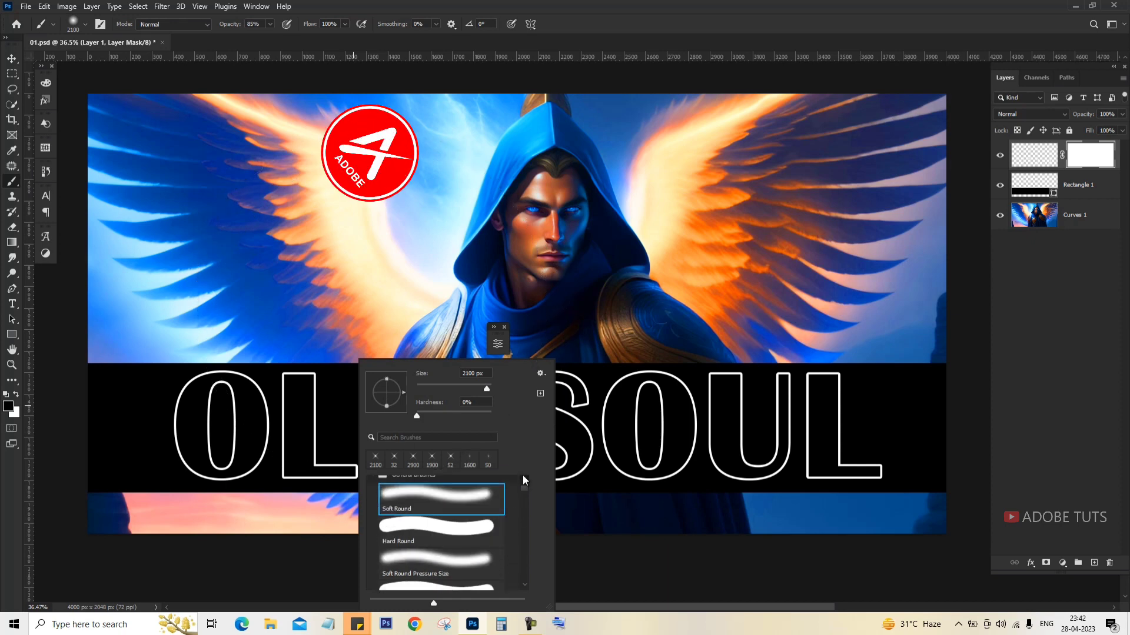
{"action": "left_click", "coordinate": [539, 373]}
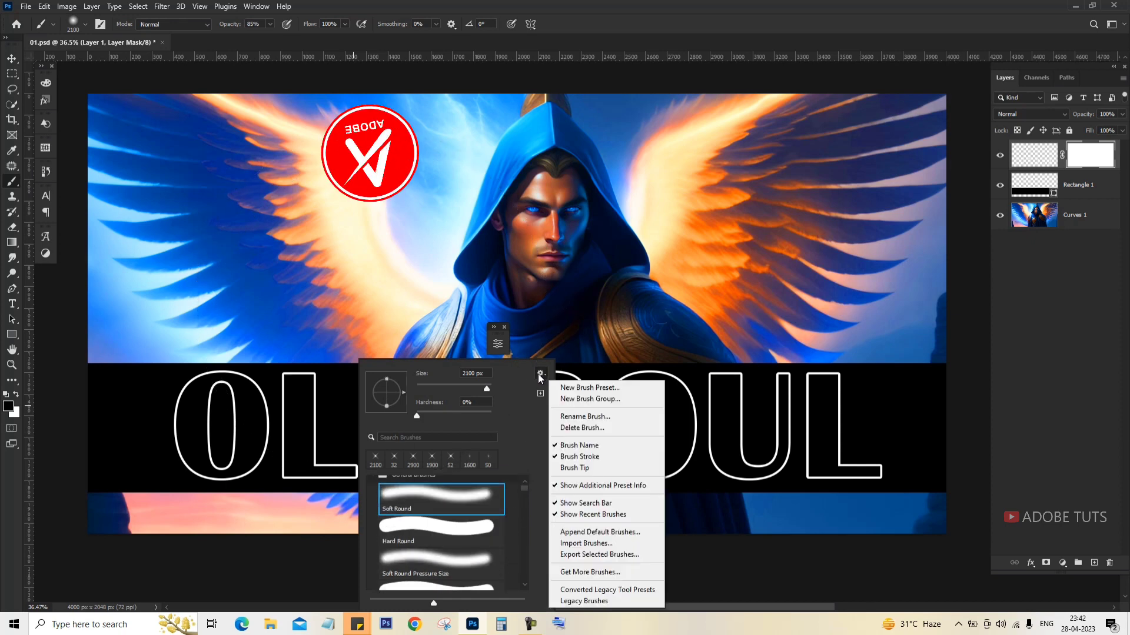
{"action": "key", "text": "Escape"}
{"action": "right_click", "coordinate": [224, 220]}
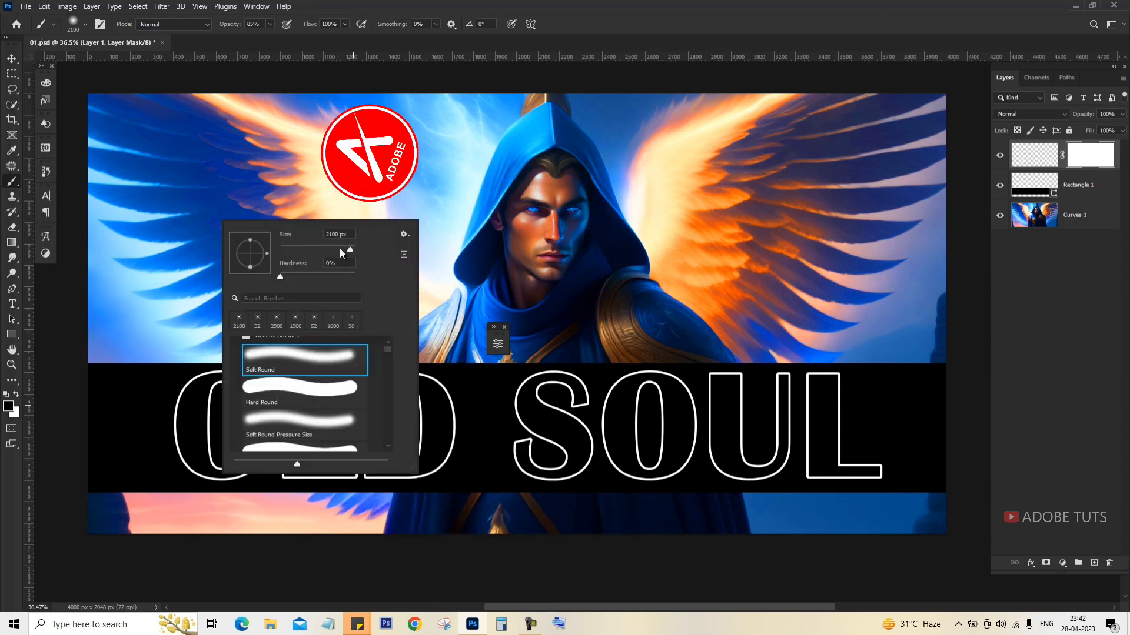
{"action": "mouse_move", "coordinate": [343, 249]}
{"action": "left_mouse_down"}
{"action": "mouse_move", "coordinate": [315, 250]}
{"action": "mouse_move", "coordinate": [348, 254]}
{"action": "left_mouse_up"}
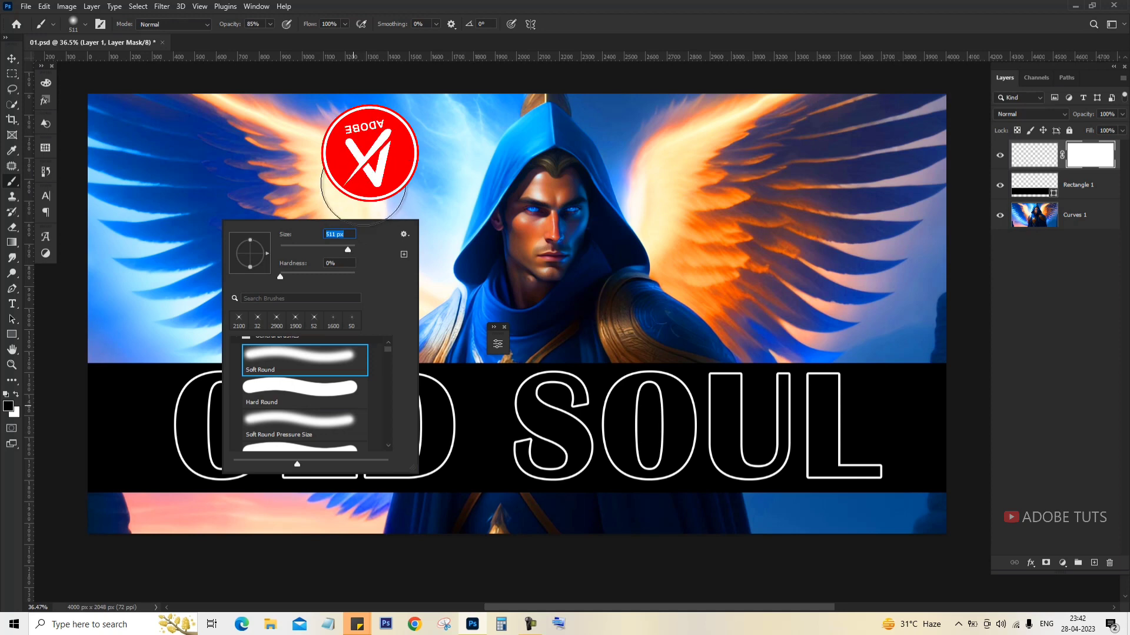
{"action": "type", "text": "400"}
{"action": "key", "text": "Return"}
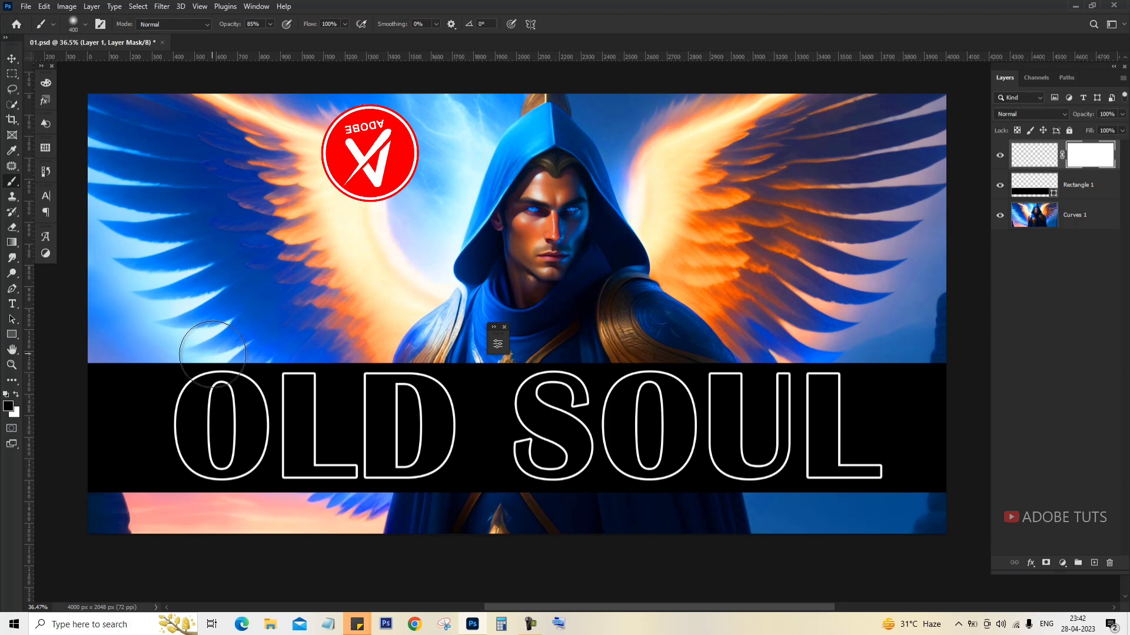
Step: Paint black soft strokes on the mask to fade the O, L and U outline edges
{"action": "left_click", "coordinate": [9, 408]}
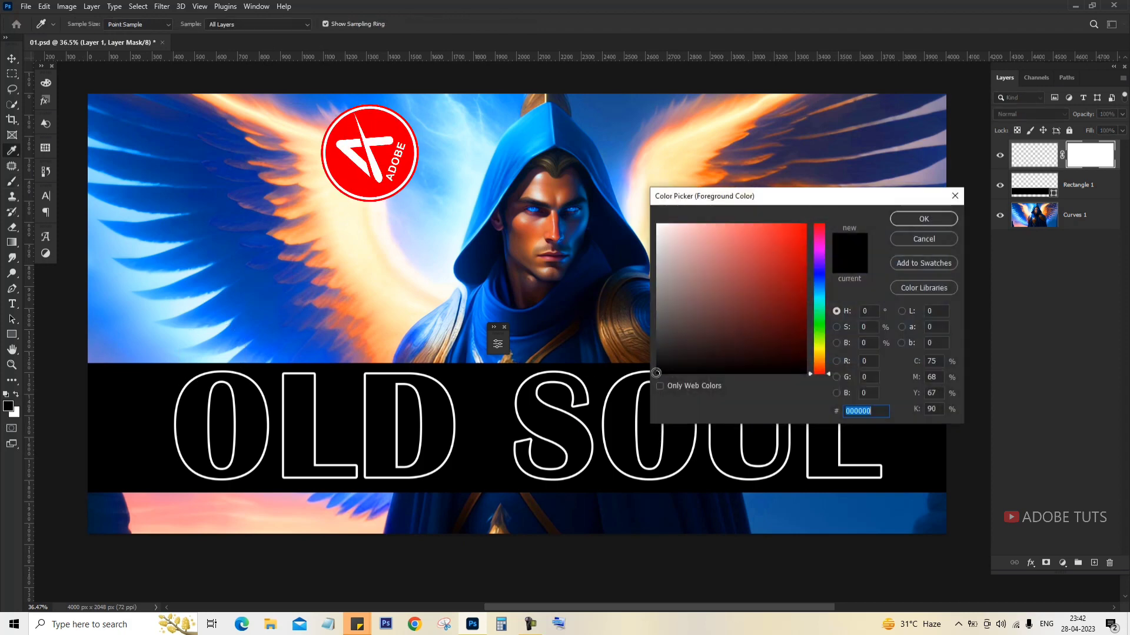
{"action": "left_click", "coordinate": [924, 219]}
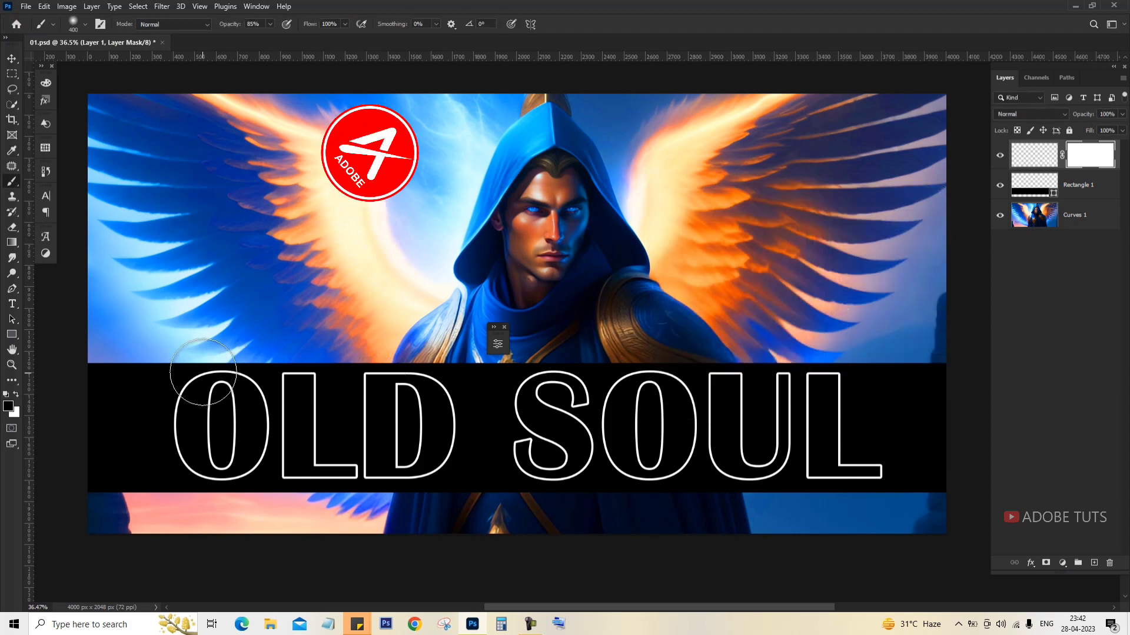
{"action": "left_click_drag", "start_coordinate": [201, 366], "coordinate": [177, 403]}
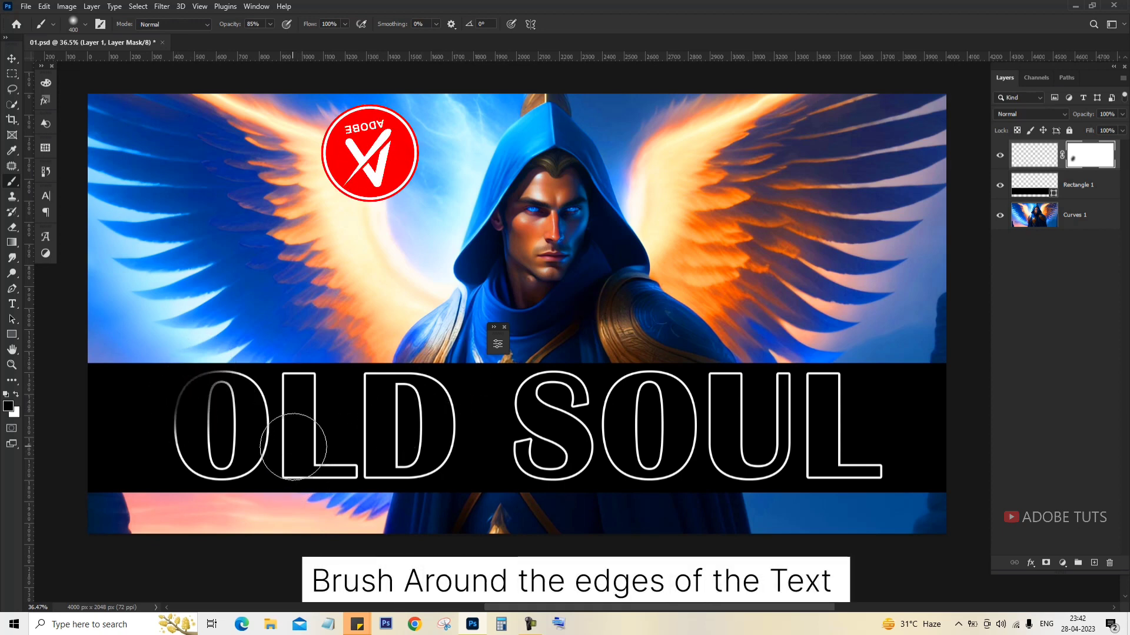
{"action": "left_click_drag", "start_coordinate": [293, 447], "coordinate": [323, 499]}
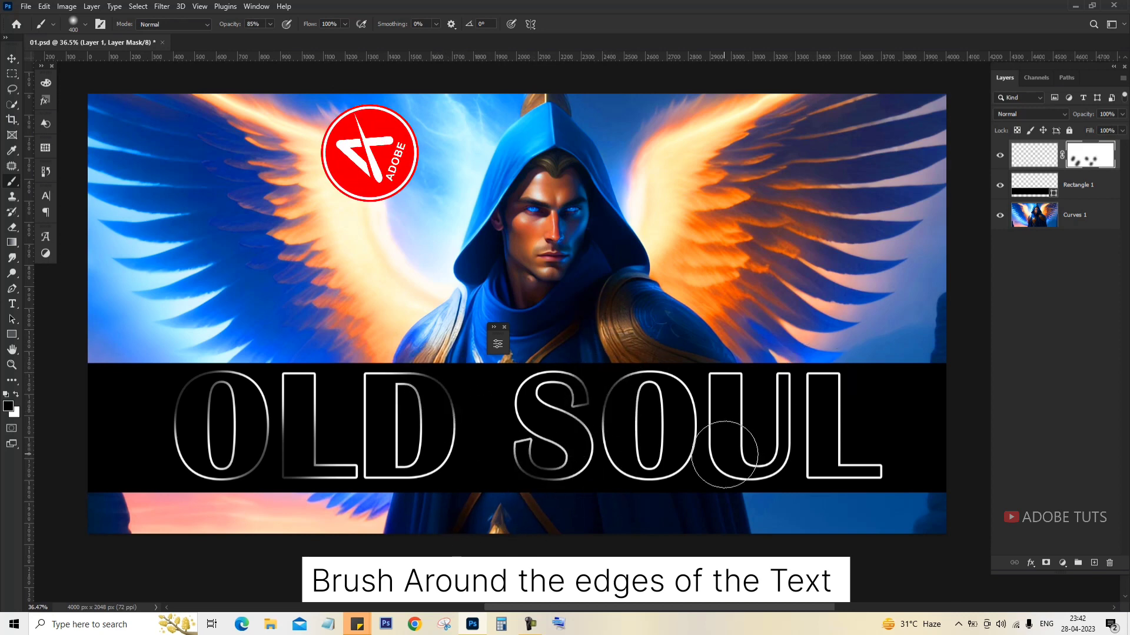
{"action": "left_click_drag", "start_coordinate": [810, 371], "coordinate": [792, 404]}
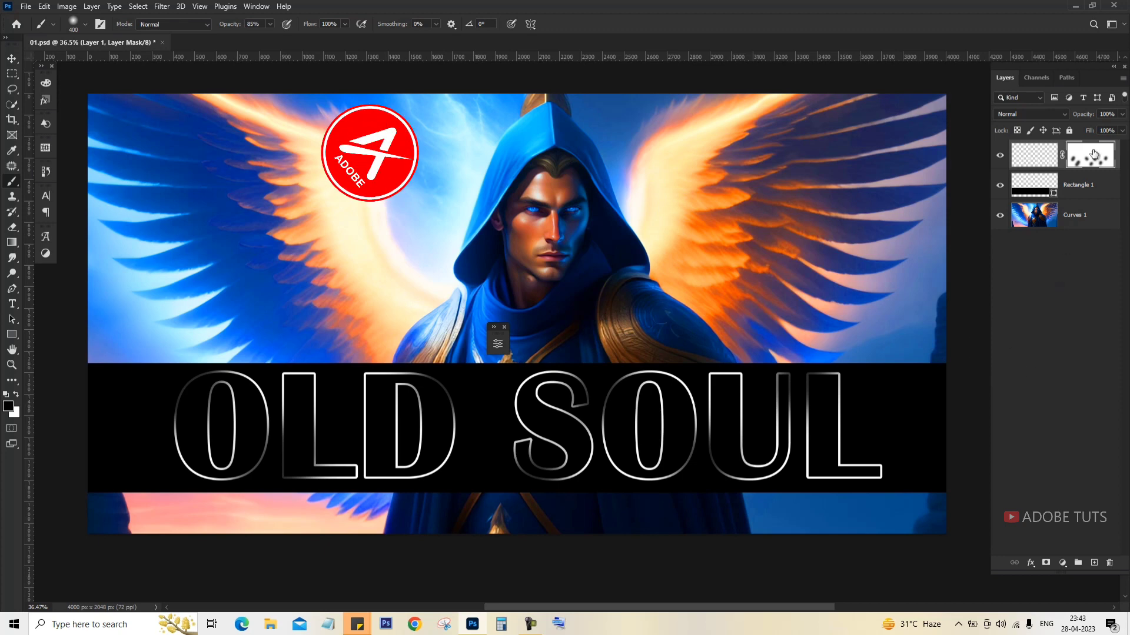
Step: Duplicate the outline layer and apply a 6 px Gaussian Blur to the copy
{"action": "key", "text": "ctrl+j"}
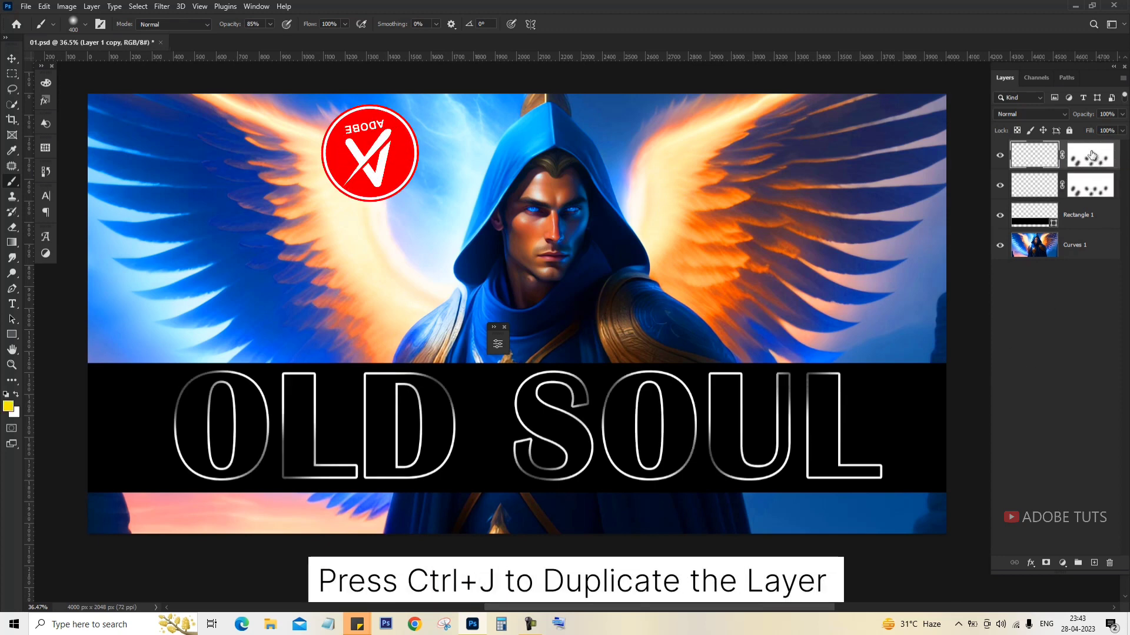
{"action": "left_click", "coordinate": [162, 6]}
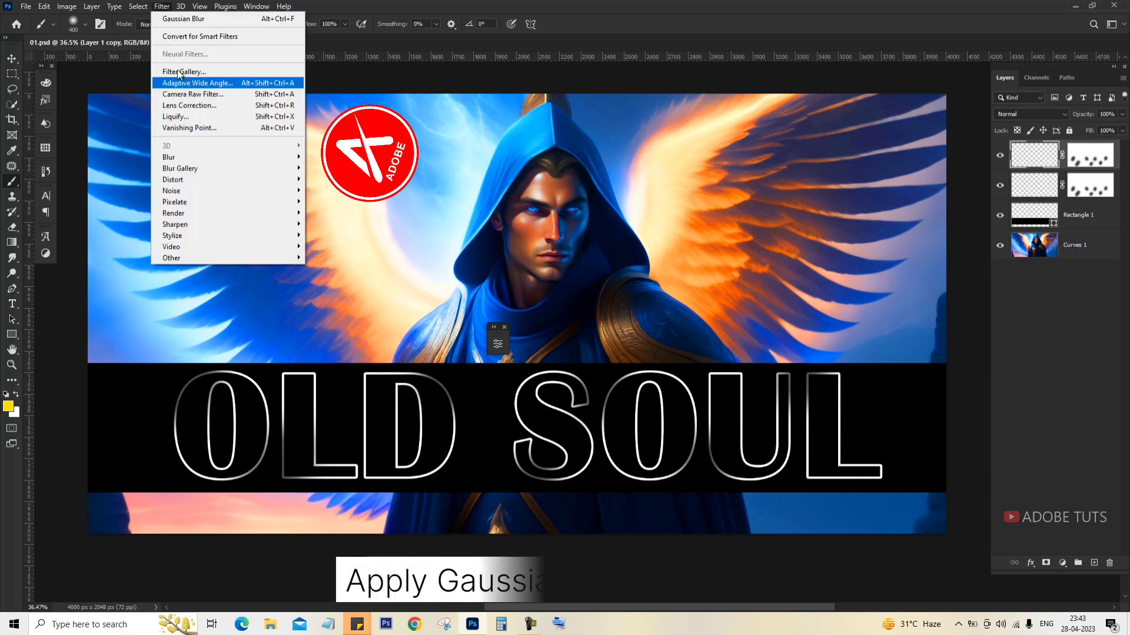
{"action": "left_click", "coordinate": [342, 203]}
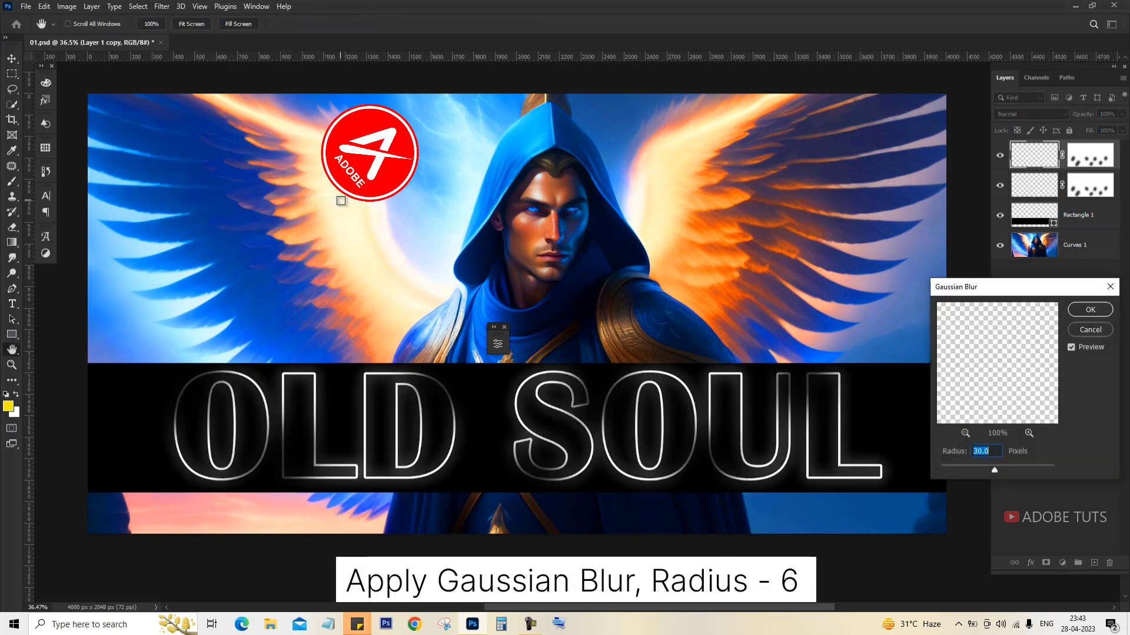
{"action": "type", "text": "6"}
{"action": "key", "text": "Return"}
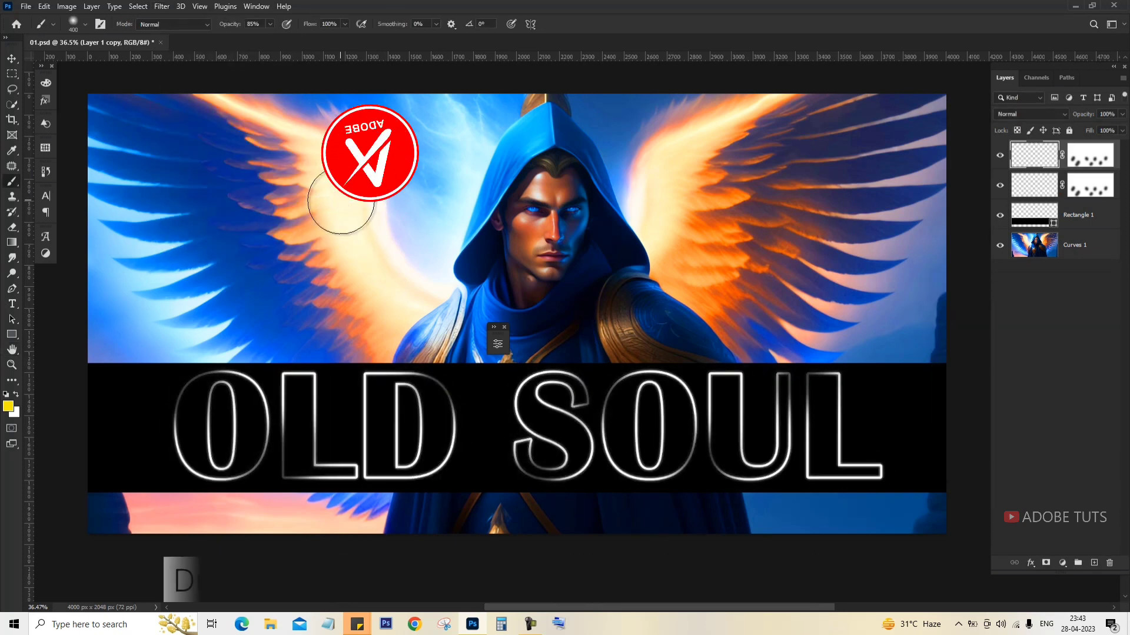
Step: Duplicate the blurred layer and apply a 14 px Gaussian Blur to the new copy
{"action": "key", "text": "ctrl+j"}
{"action": "key", "text": "b"}
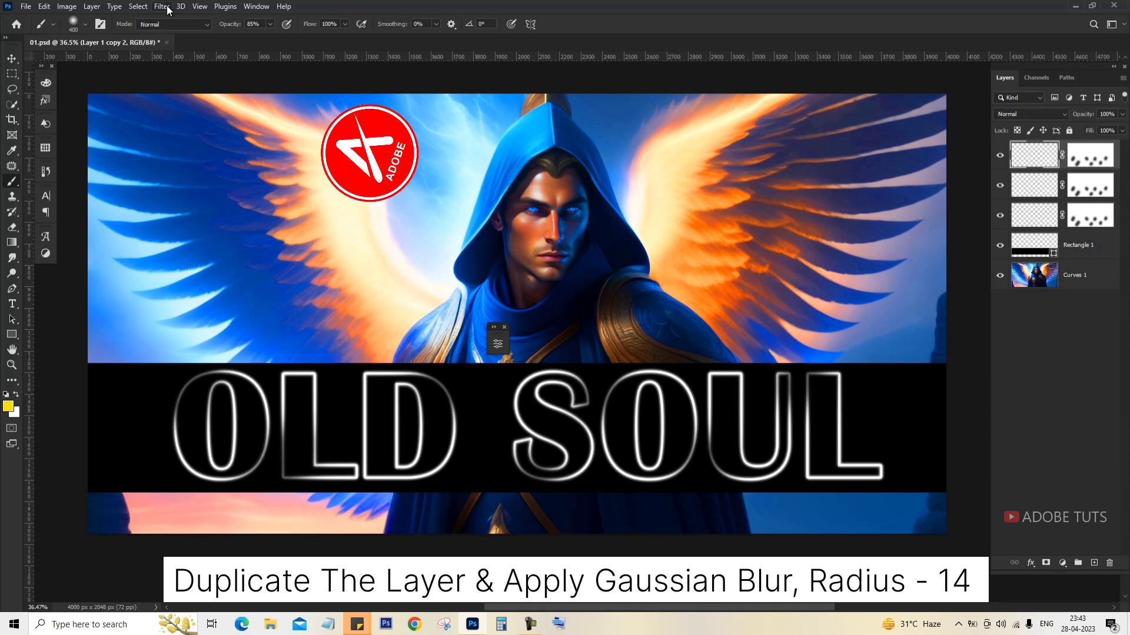
{"action": "left_click", "coordinate": [162, 6]}
{"action": "left_click", "coordinate": [342, 202]}
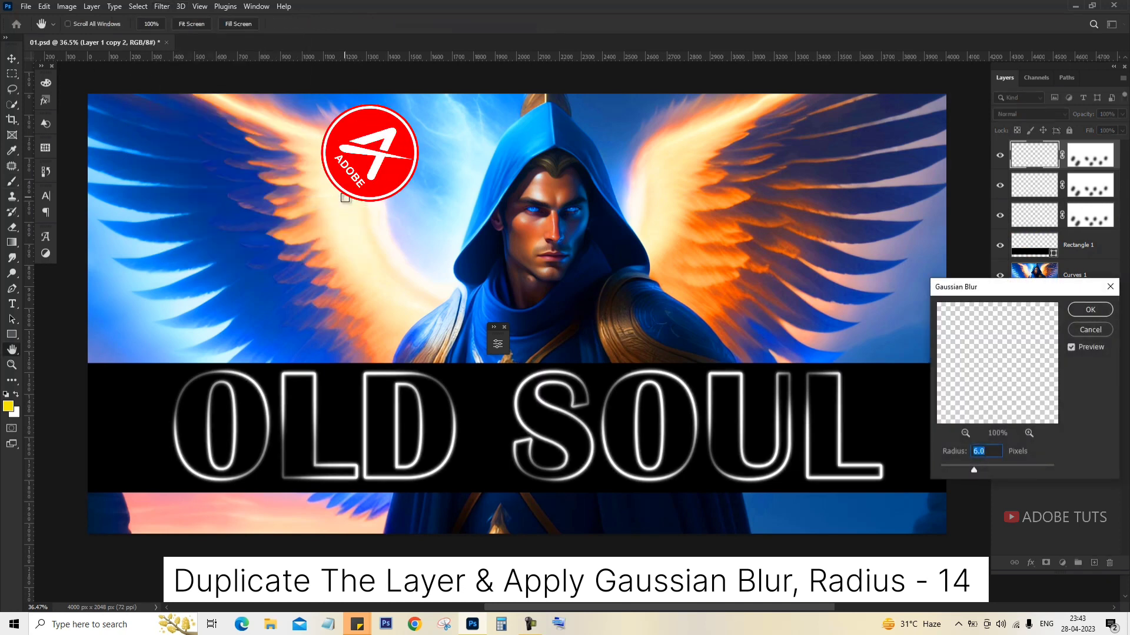
{"action": "type", "text": "14"}
{"action": "key", "text": "Return"}
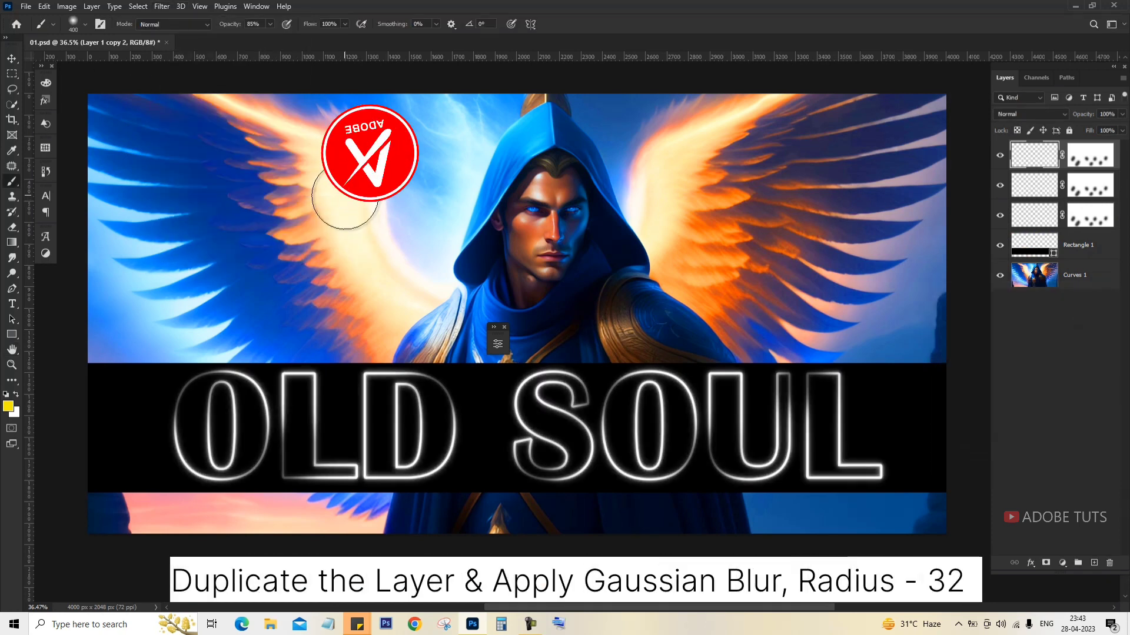
Step: Duplicate once more and apply a 32 px Gaussian Blur to the newest copy
{"action": "key", "text": "ctrl+j"}
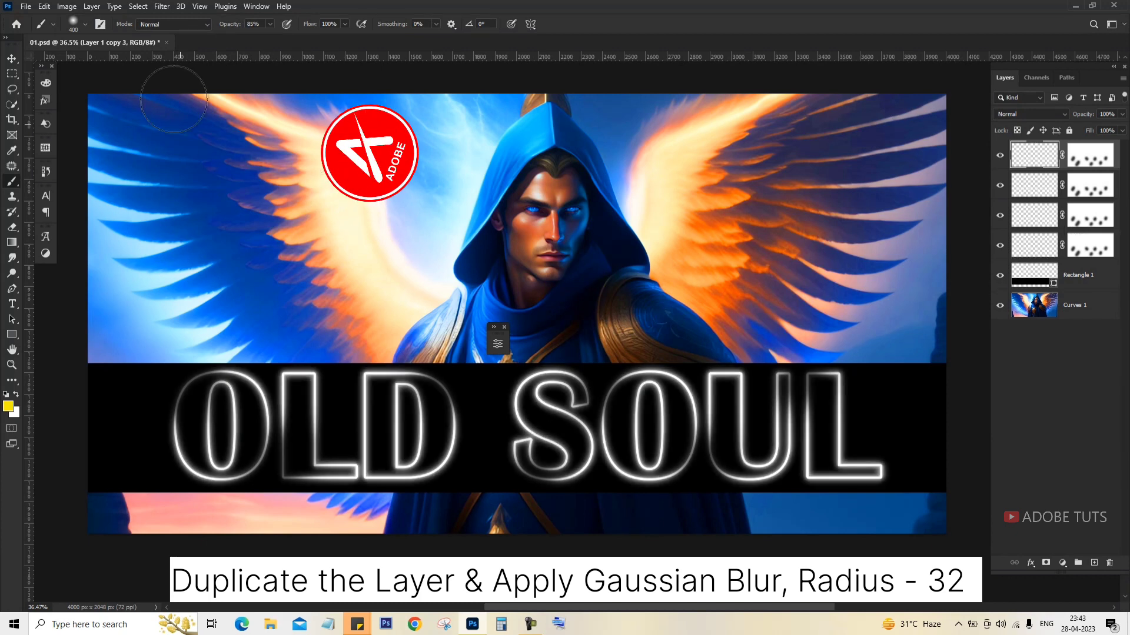
{"action": "left_click", "coordinate": [162, 6]}
{"action": "left_click", "coordinate": [340, 199]}
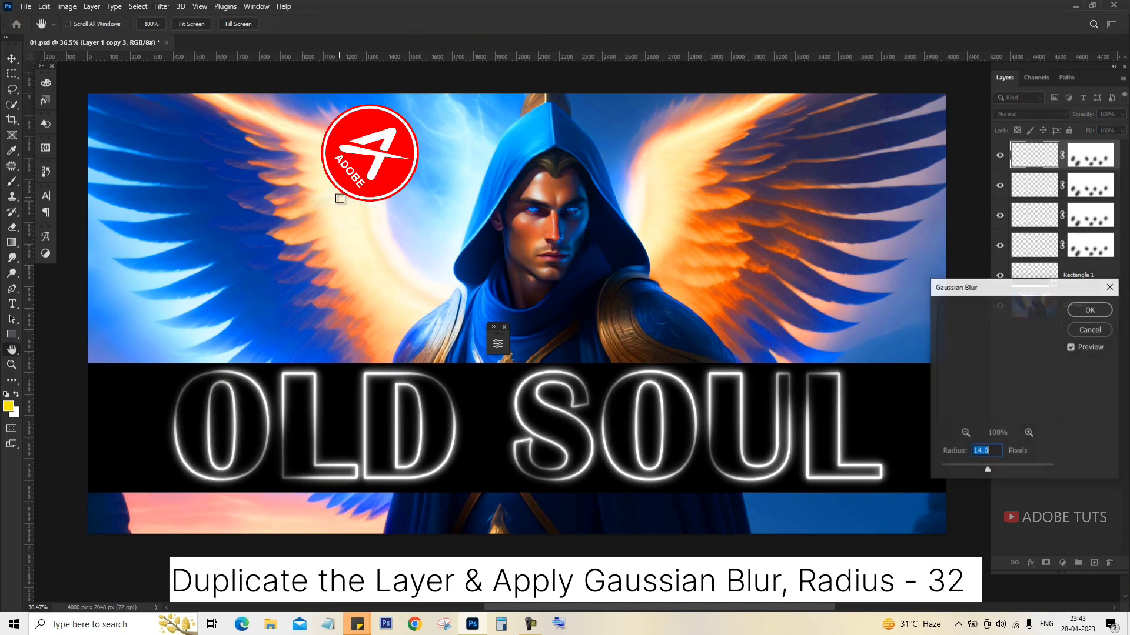
{"action": "type", "text": "32"}
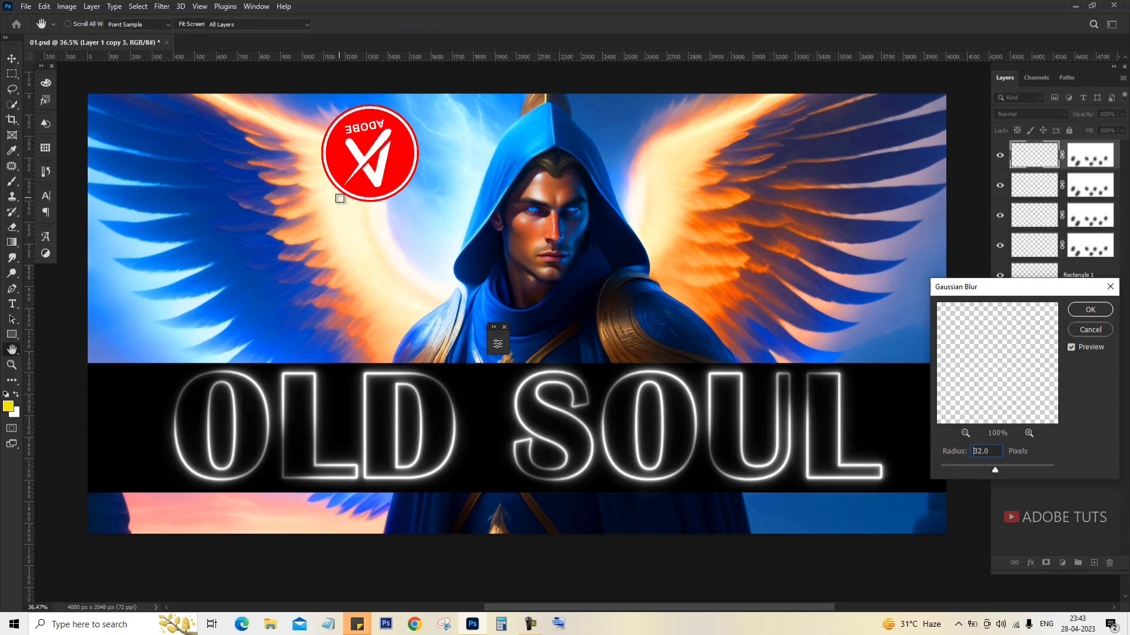
{"action": "key", "text": "Return"}
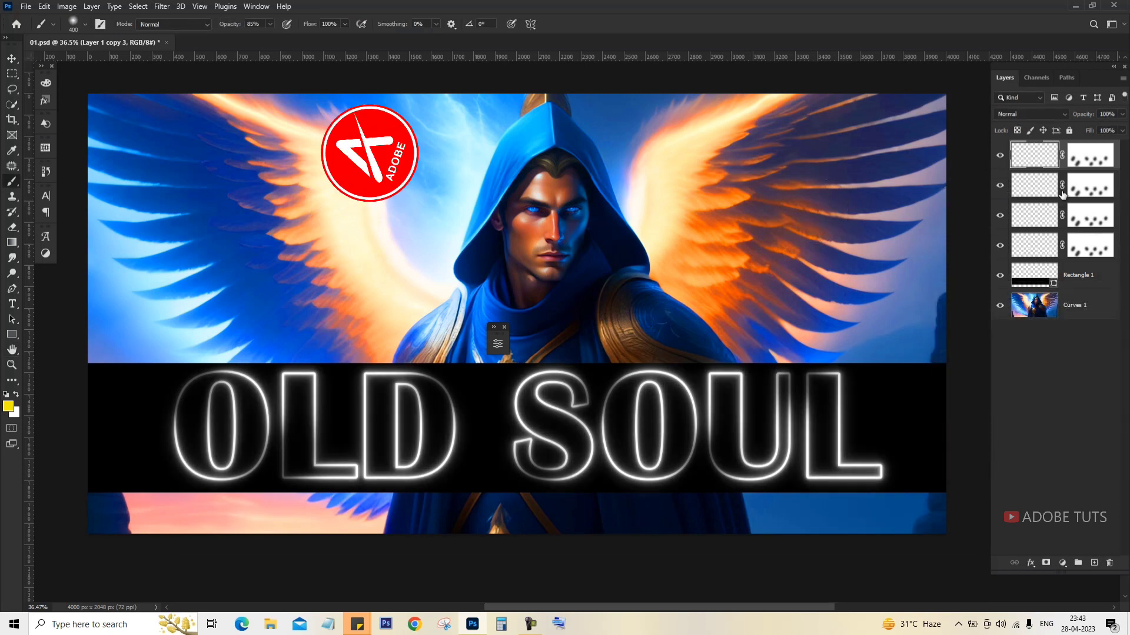
{"action": "key", "text": "v"}
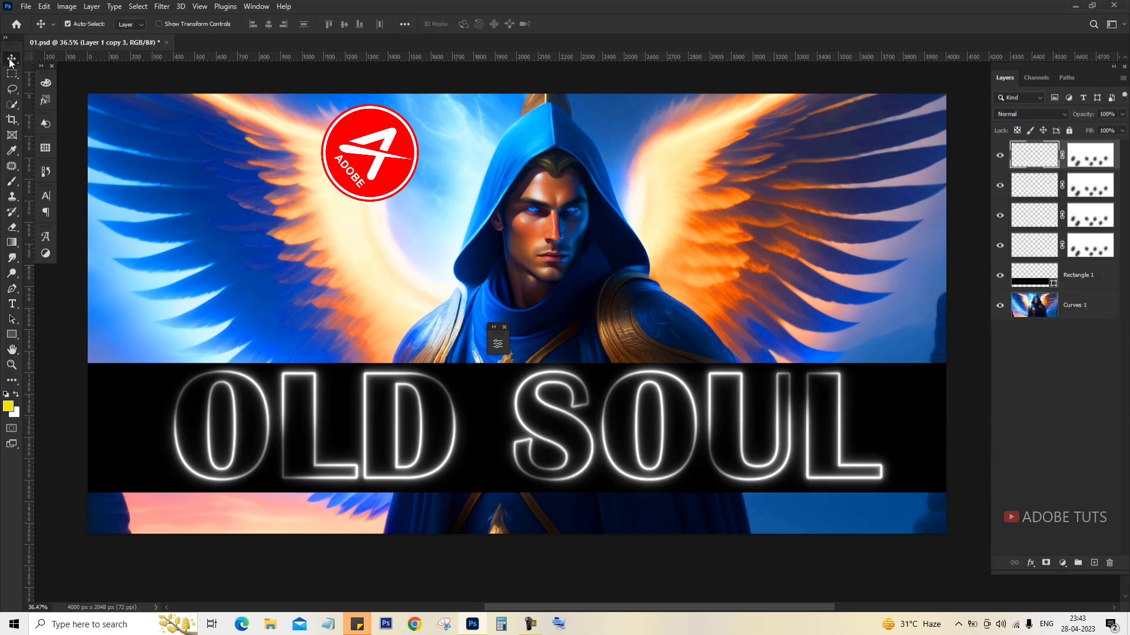
Step: Add a new top layer named COLOR and load the black banner as a selection
{"action": "left_click", "coordinate": [1094, 563]}
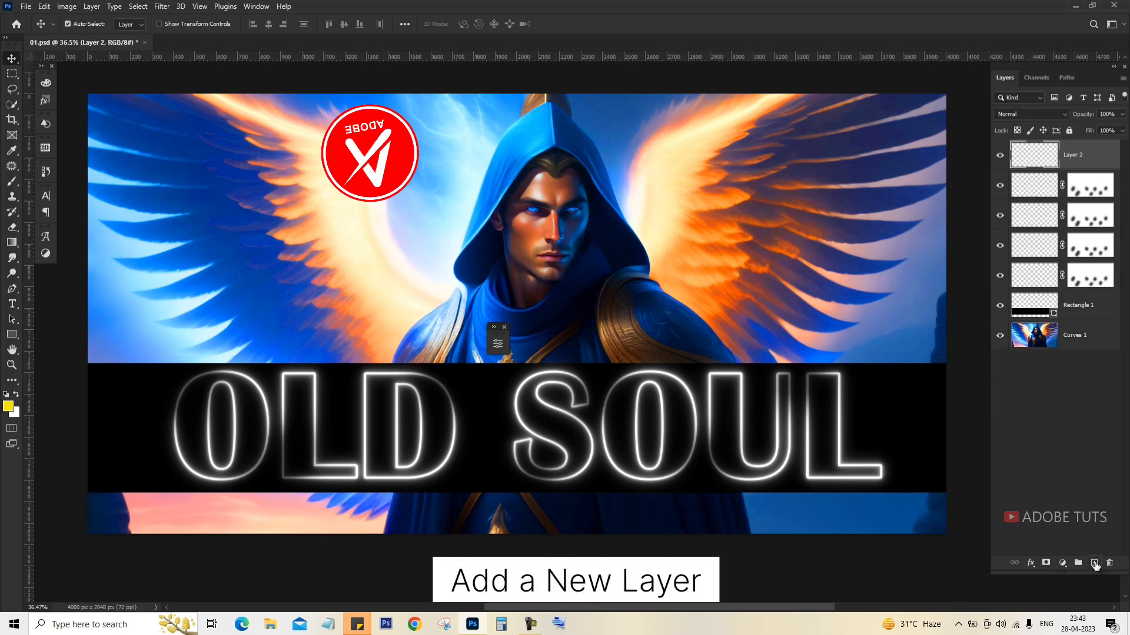
{"action": "double_click", "coordinate": [1075, 153]}
{"action": "type", "text": "COLOR"}
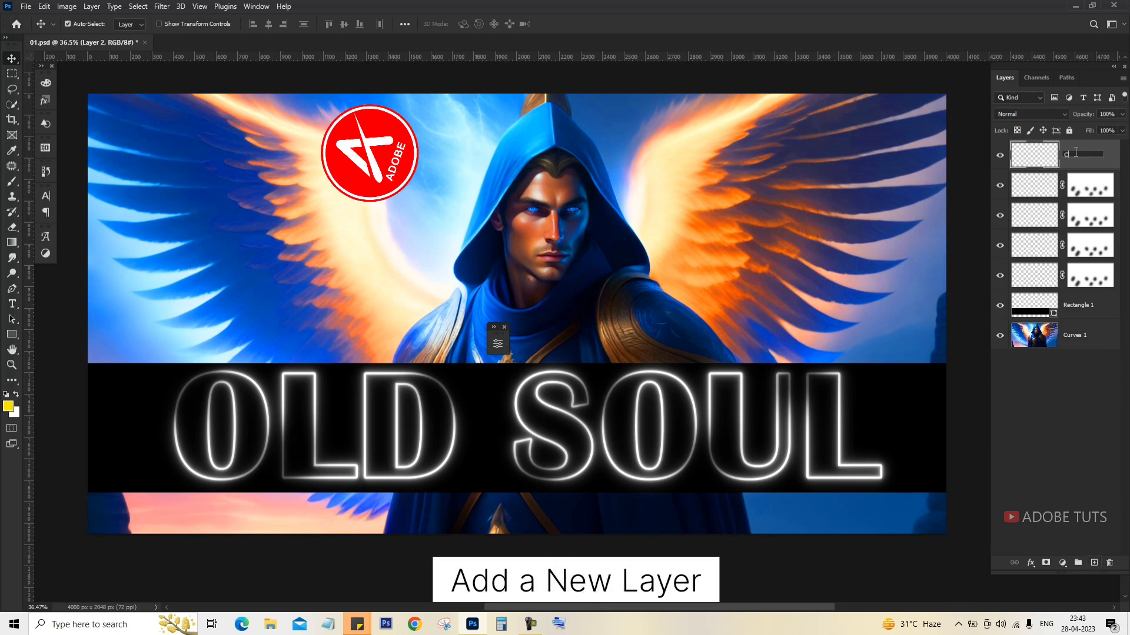
{"action": "key", "text": "Return"}
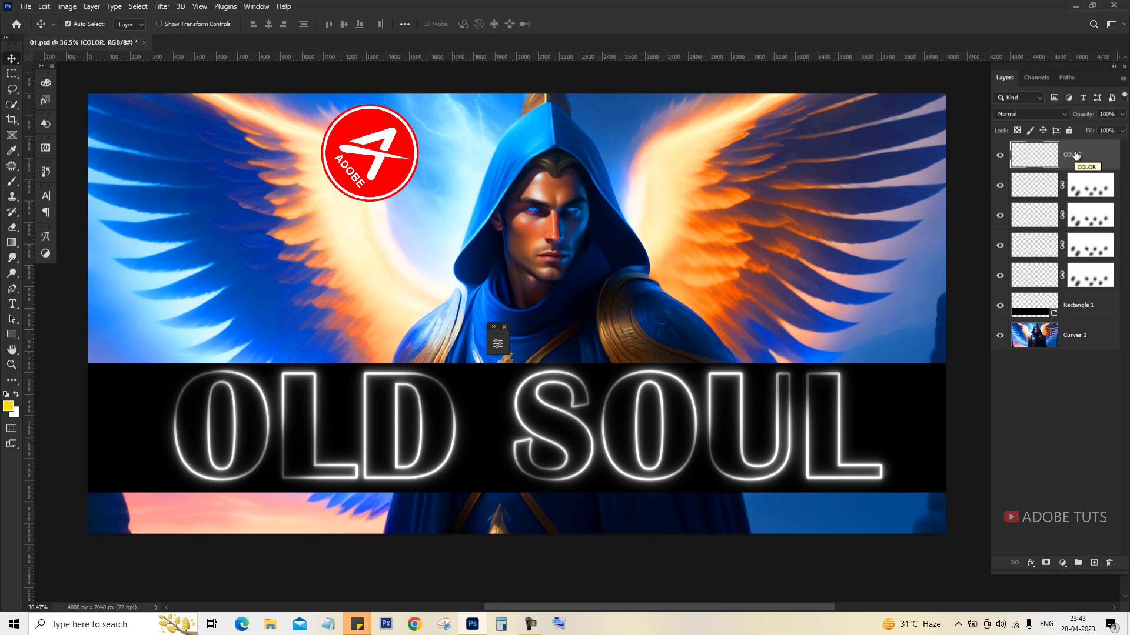
{"action": "left_click", "coordinate": [1044, 306], "text": "ctrl"}
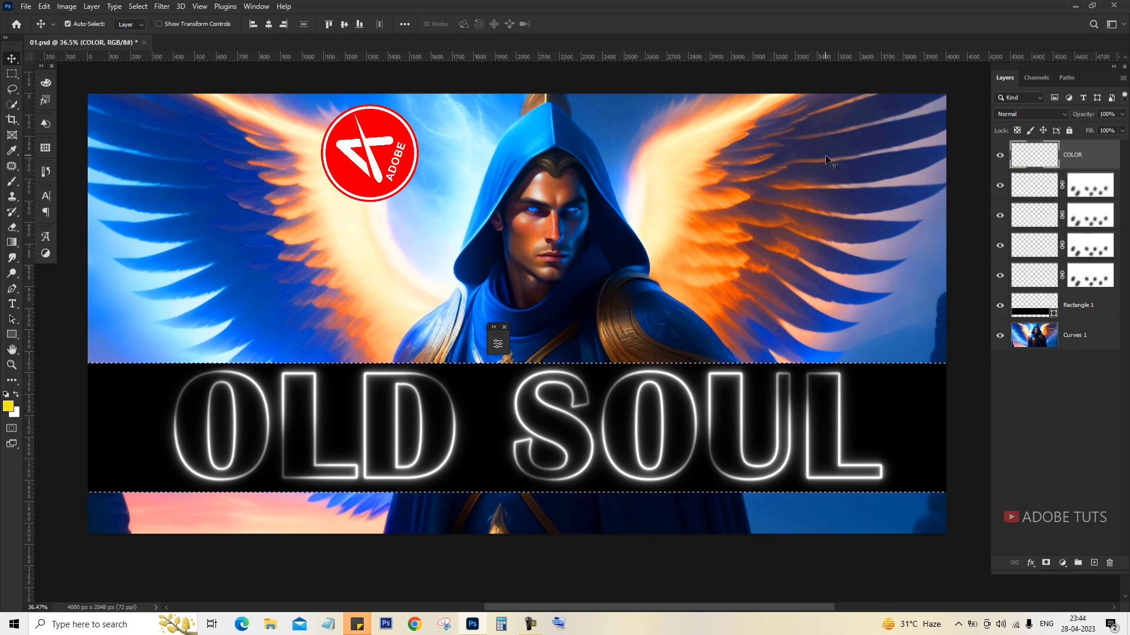
Step: Fill the banner selection on the COLOR layer with yellow FFF000
{"action": "left_click", "coordinate": [45, 6]}
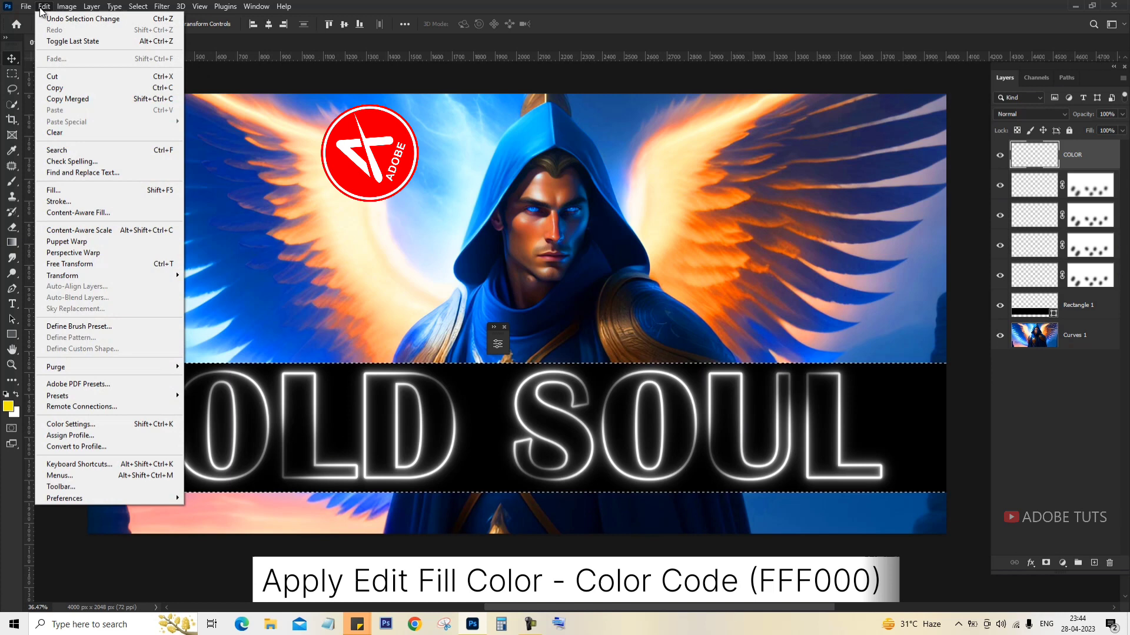
{"action": "left_click", "coordinate": [76, 185]}
{"action": "left_click", "coordinate": [567, 156]}
{"action": "left_click", "coordinate": [564, 190]}
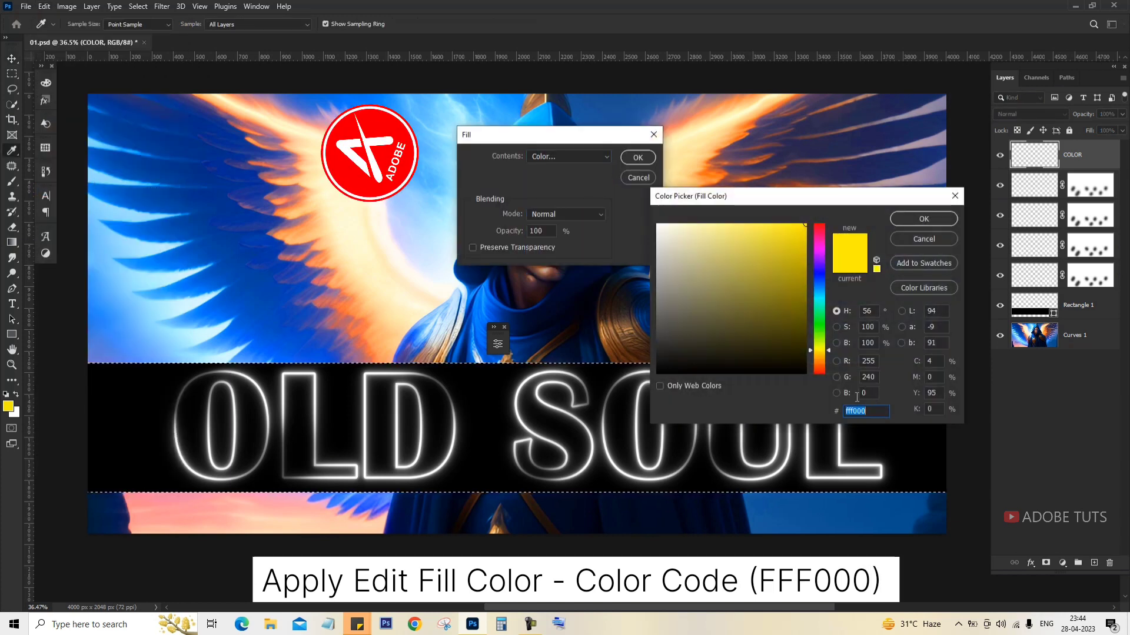
{"action": "type", "text": "FFF"}
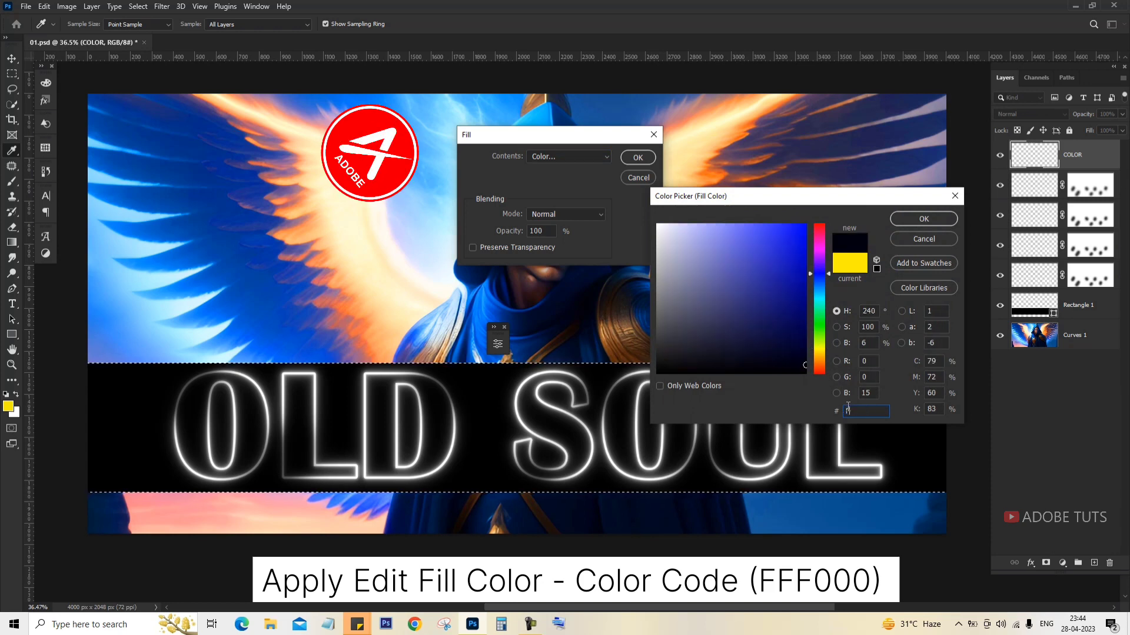
{"action": "type", "text": "000"}
{"action": "key", "text": "Return"}
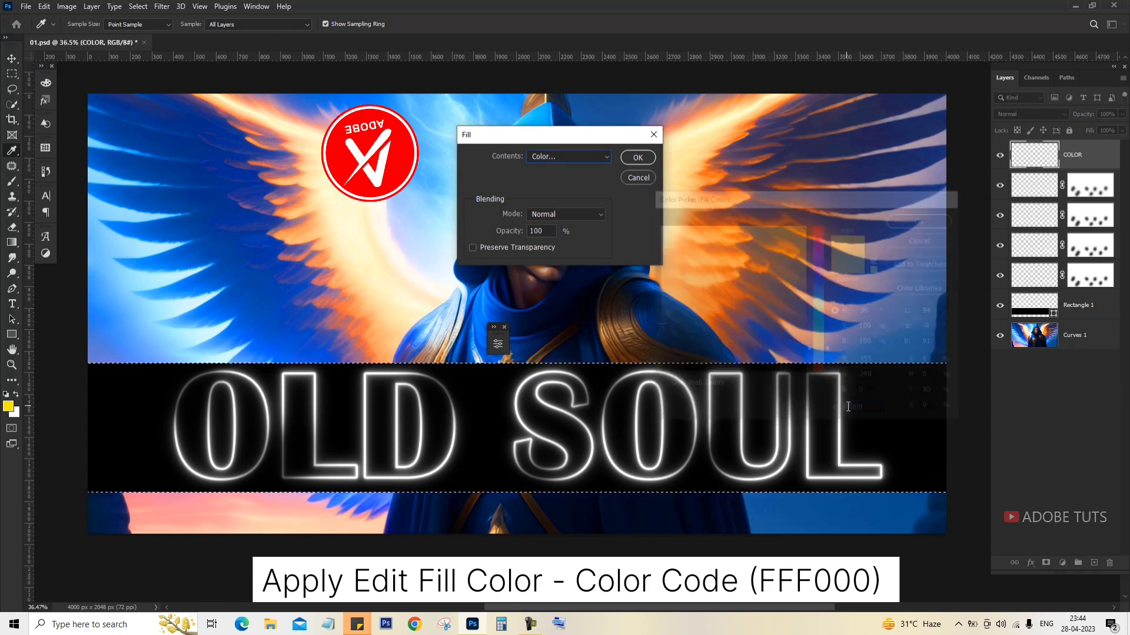
{"action": "left_click", "coordinate": [639, 158]}
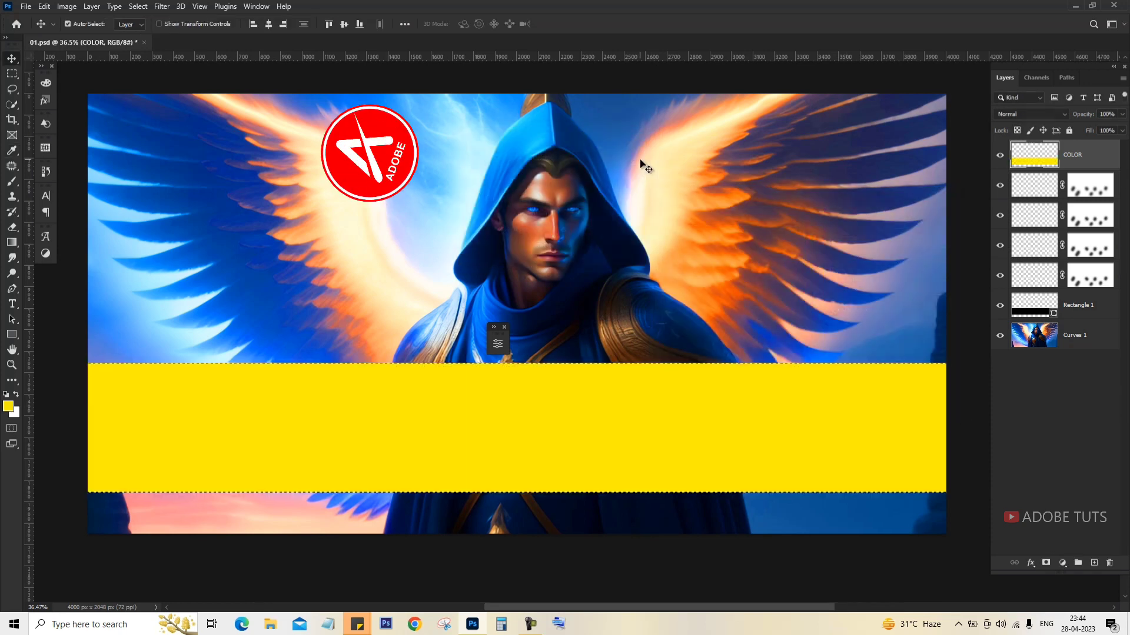
Step: Set the COLOR layer's blend mode to Multiply and deselect
{"action": "left_click", "coordinate": [1040, 114]}
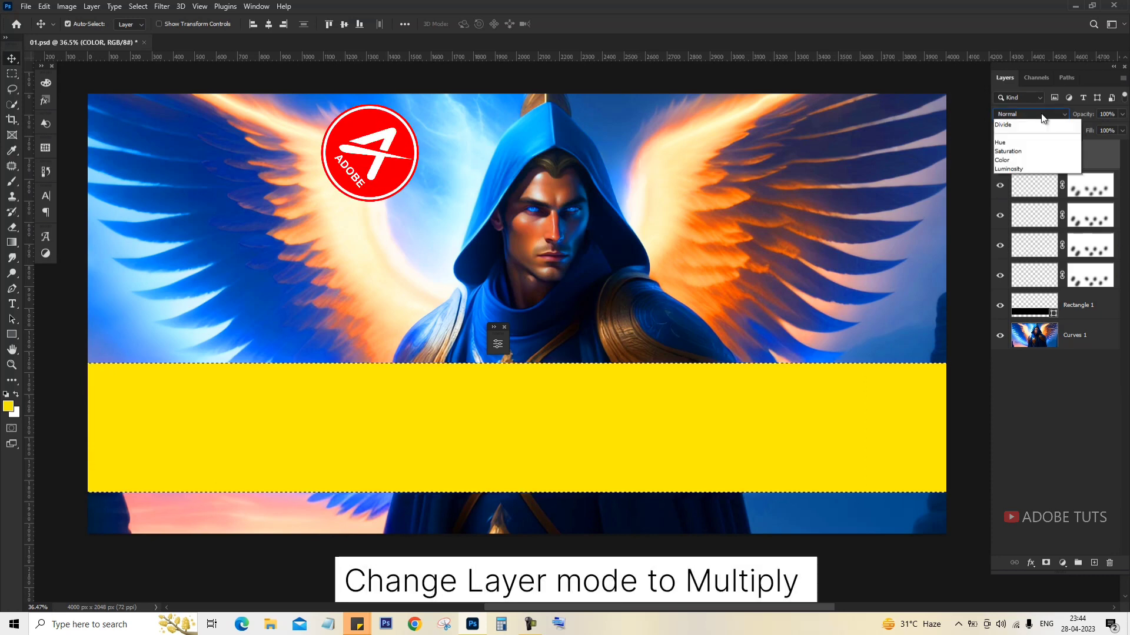
{"action": "left_click", "coordinate": [1039, 141]}
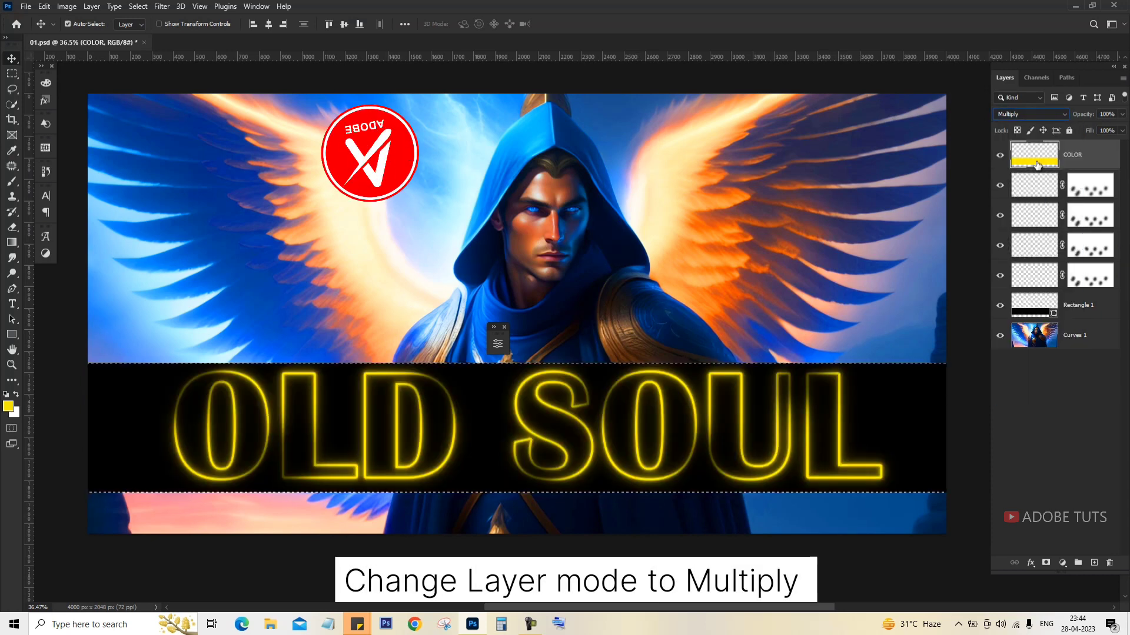
{"action": "key", "text": "ctrl+d"}
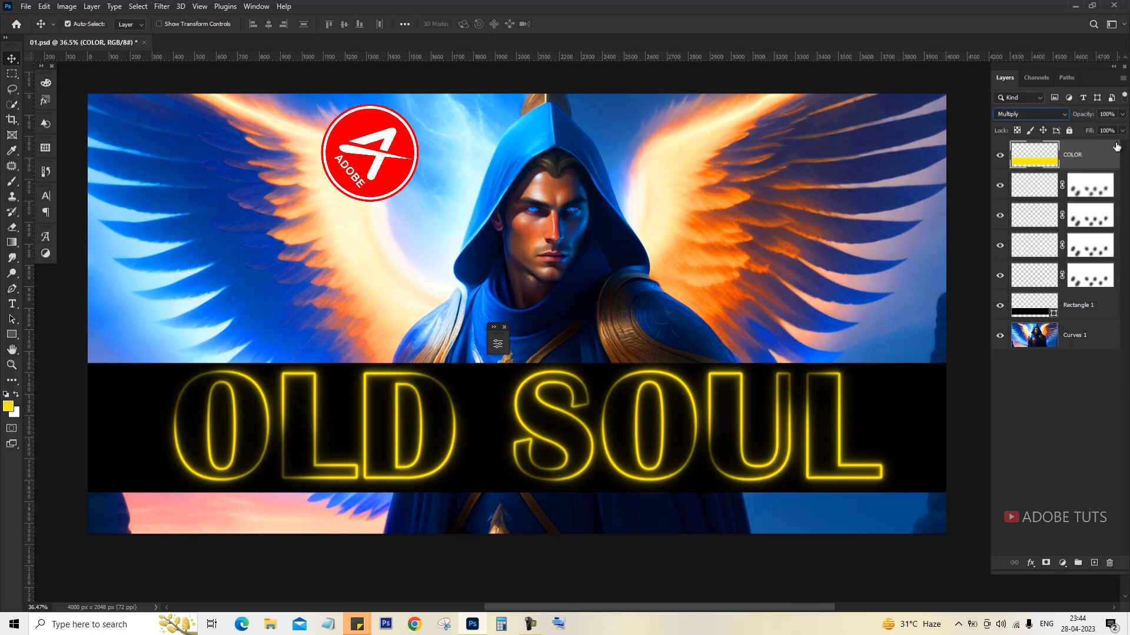
Step: Add a new layer named GLOW and move it just above Rectangle 1
{"action": "left_click", "coordinate": [1094, 563]}
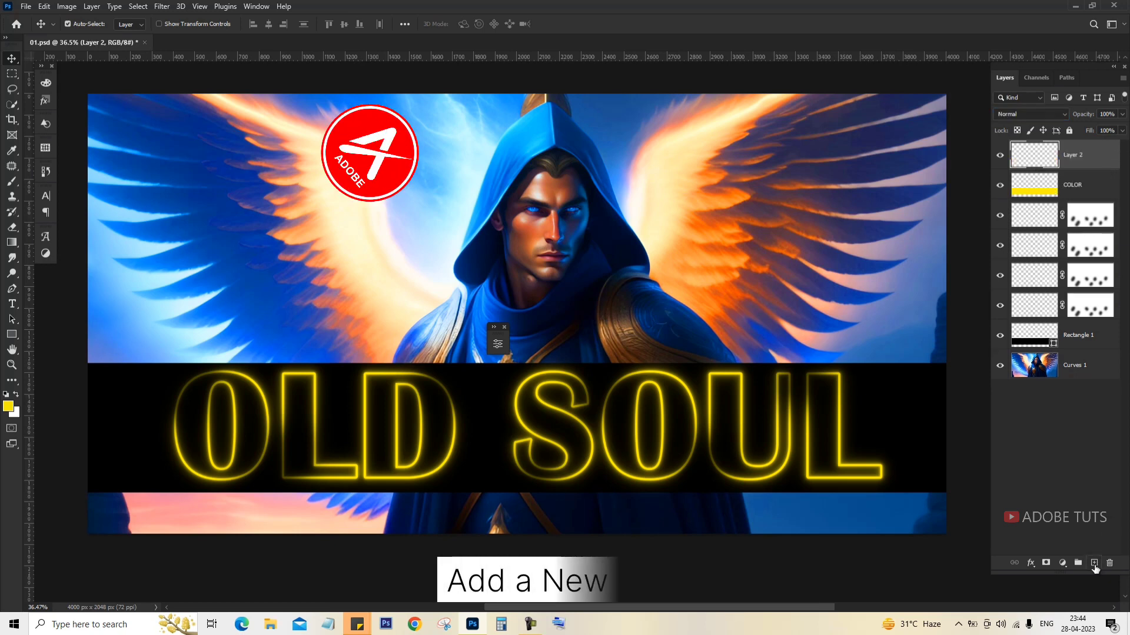
{"action": "double_click", "coordinate": [1074, 155]}
{"action": "type", "text": "OW"}
{"action": "key", "text": "Return"}
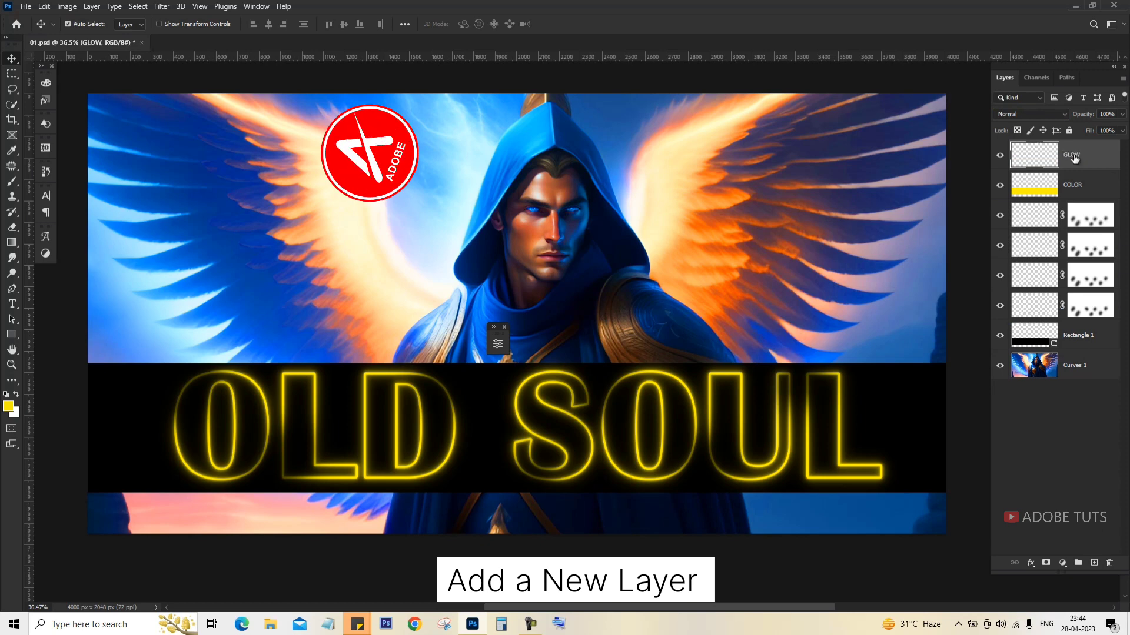
{"action": "left_click_drag", "start_coordinate": [1073, 157], "coordinate": [1093, 328]}
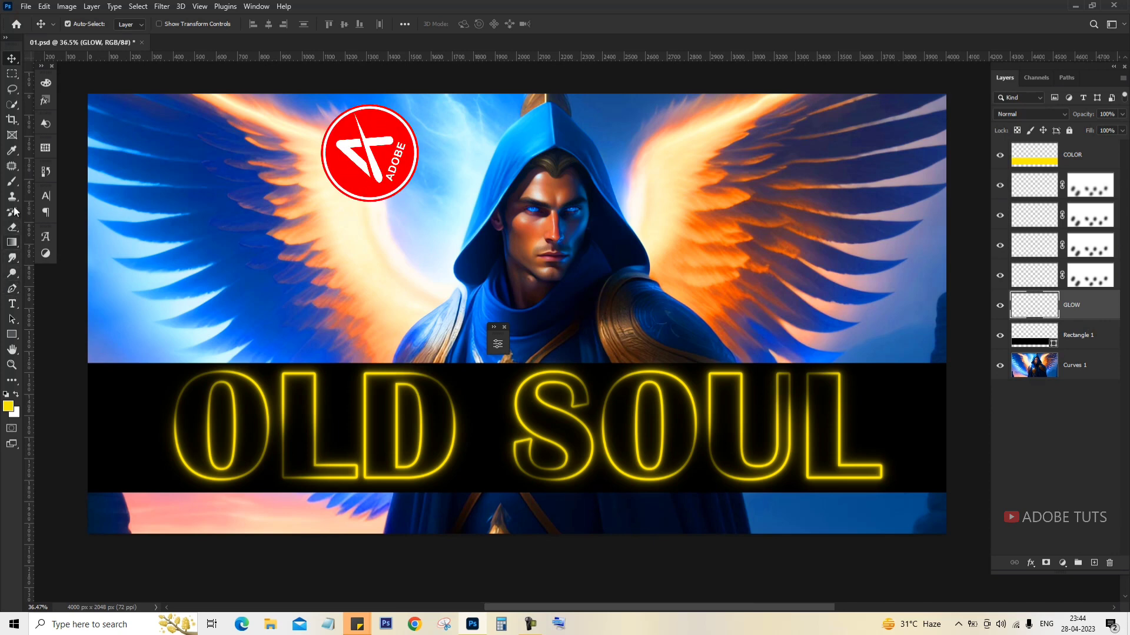
{"action": "left_click", "coordinate": [13, 181]}
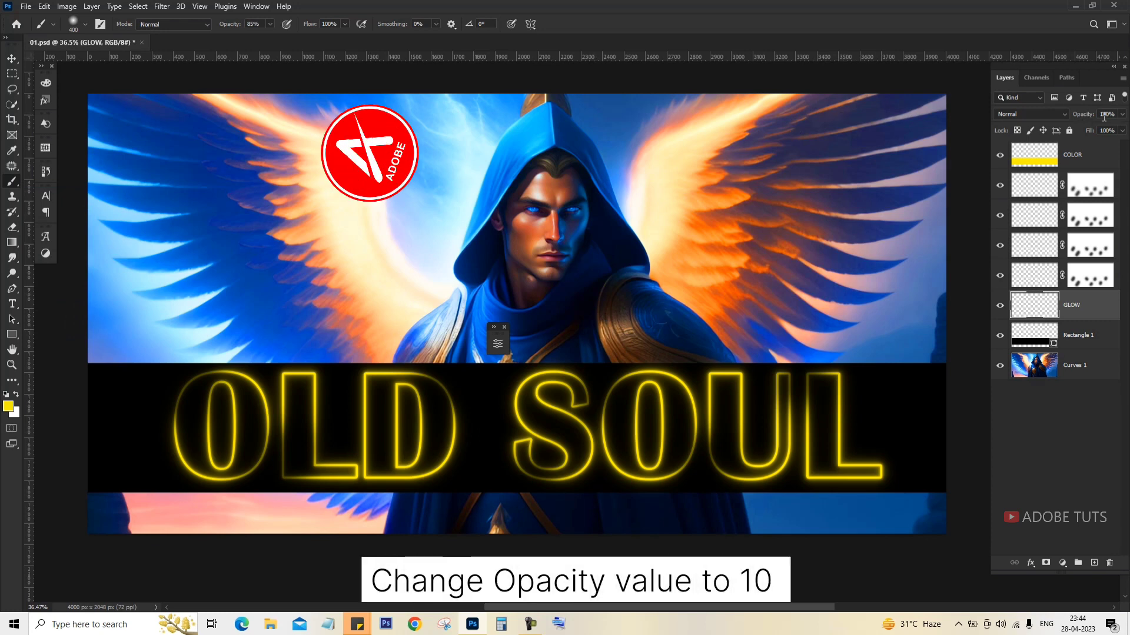
Step: Enlarge the brush and set the foreground colour to yellow F3EA00
{"action": "type", "text": "1"}
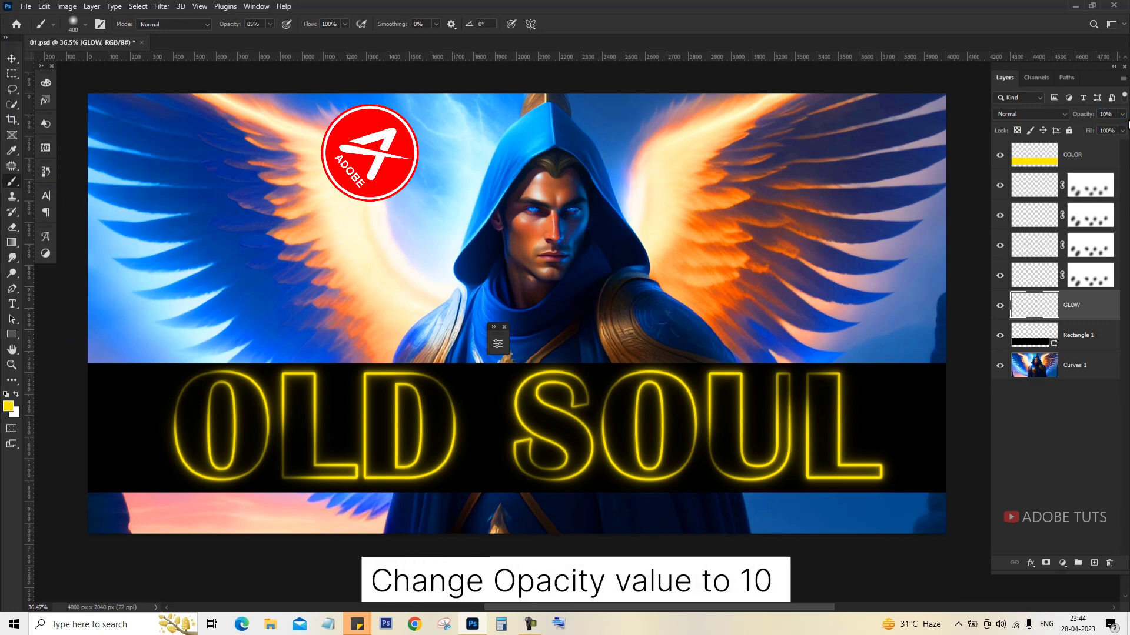
{"action": "left_click", "coordinate": [8, 406]}
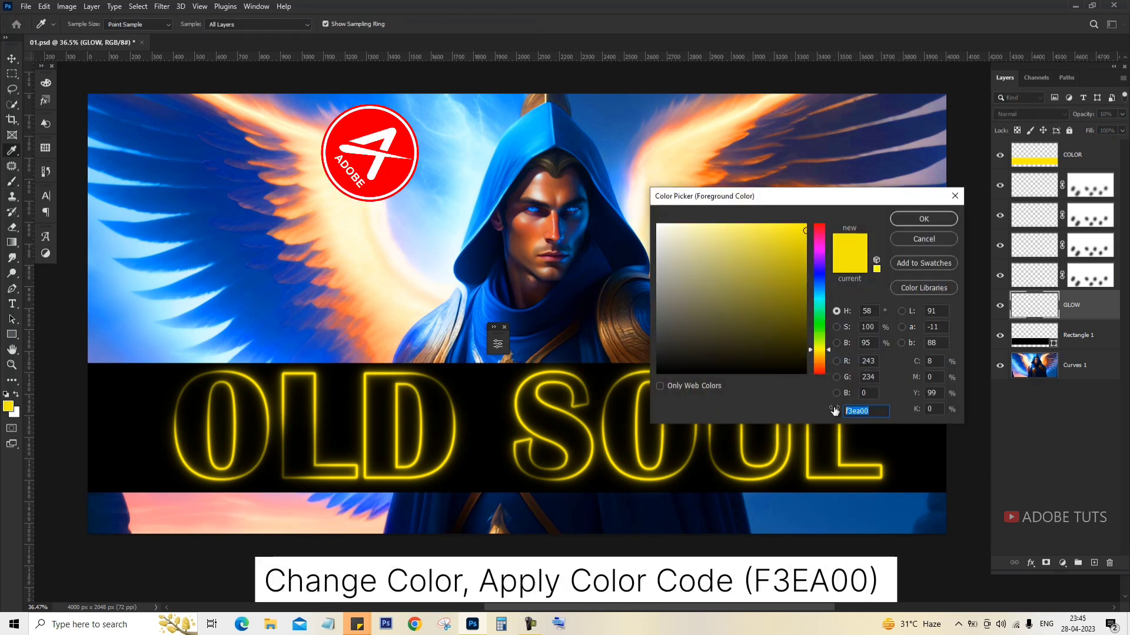
{"action": "type", "text": "F3EA"}
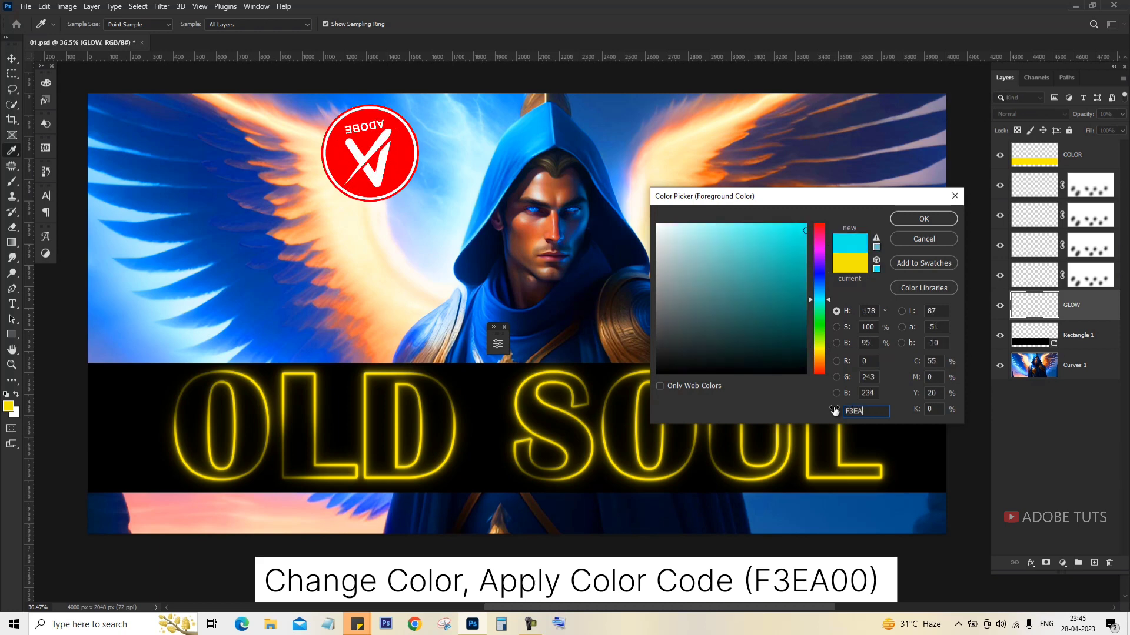
{"action": "type", "text": "00"}
{"action": "key", "text": "Return"}
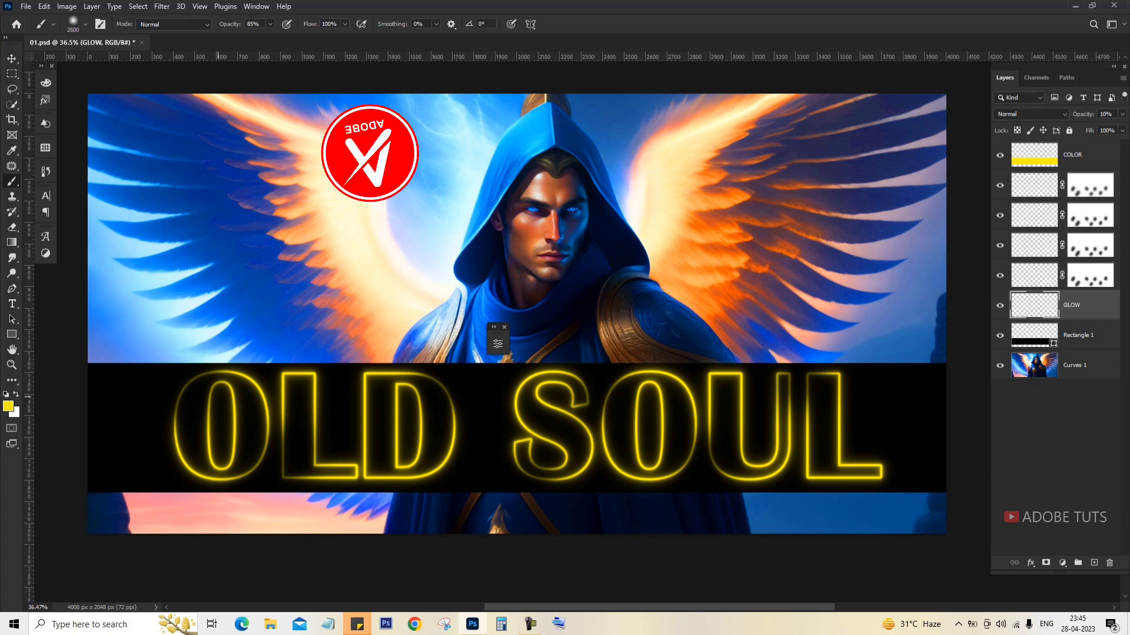
Step: Paint soft yellow strokes around the OLD SOUL letter outlines on the GLOW layer
{"action": "key", "text": "bracketleft"}
{"action": "key", "text": "bracketleft"}
{"action": "key", "text": "bracketleft"}
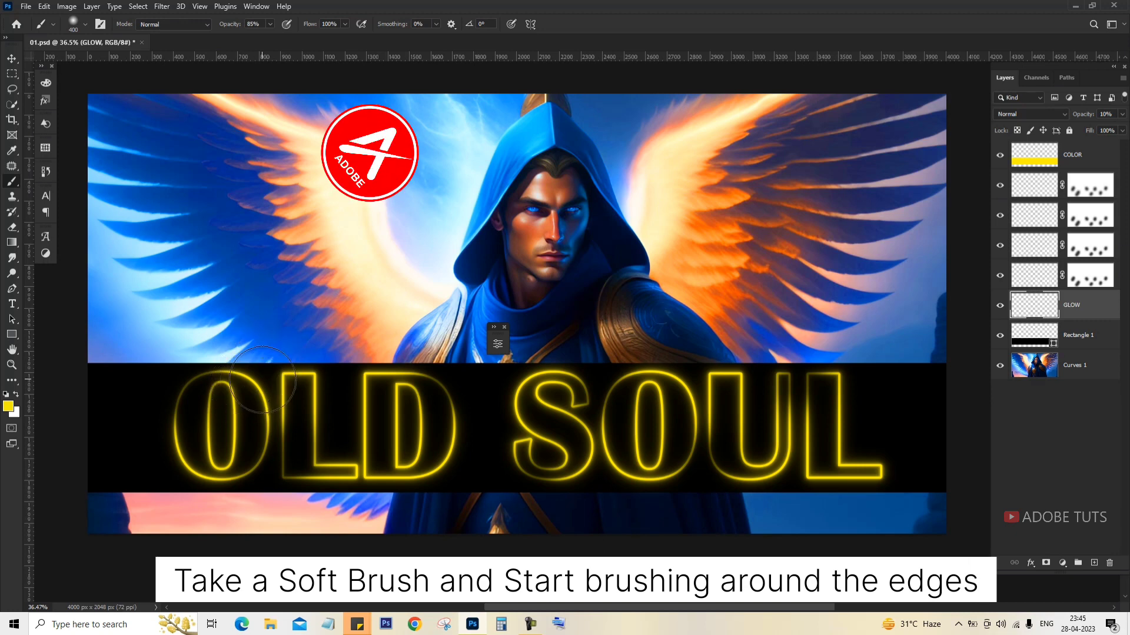
{"action": "key", "text": "bracketright"}
{"action": "key", "text": "bracketright"}
{"action": "key", "text": "bracketright"}
{"action": "key", "text": "bracketleft"}
{"action": "left_click_drag", "start_coordinate": [263, 380], "coordinate": [235, 388]}
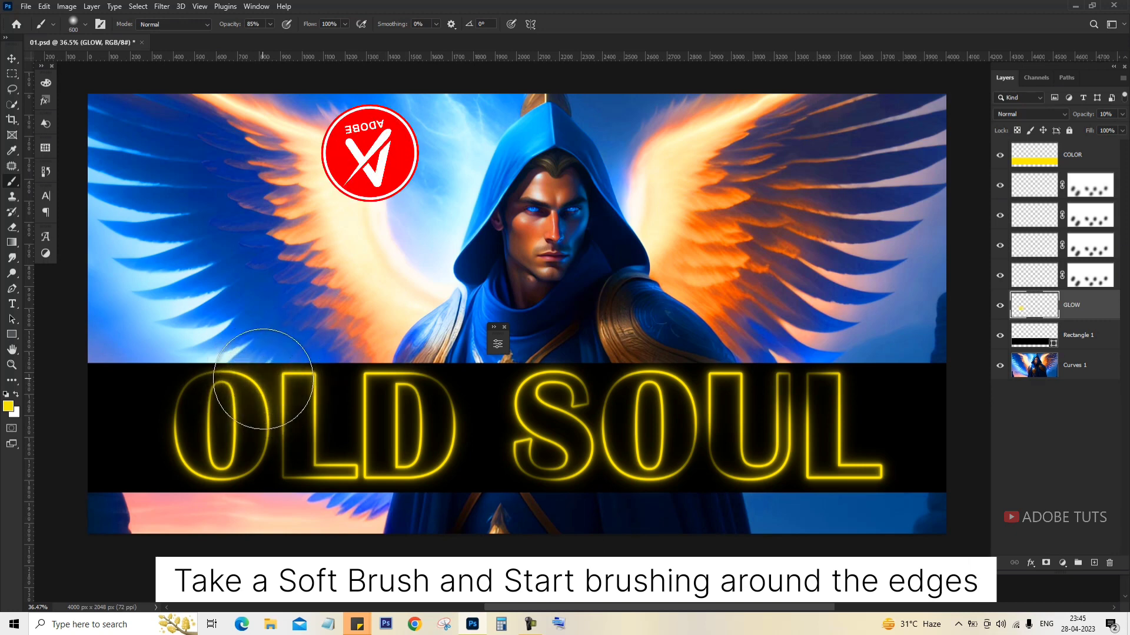
{"action": "mouse_move", "coordinate": [208, 478]}
{"action": "left_mouse_down"}
{"action": "mouse_move", "coordinate": [333, 382]}
{"action": "mouse_move", "coordinate": [369, 499]}
{"action": "mouse_move", "coordinate": [520, 371]}
{"action": "mouse_move", "coordinate": [859, 384]}
{"action": "left_mouse_up"}
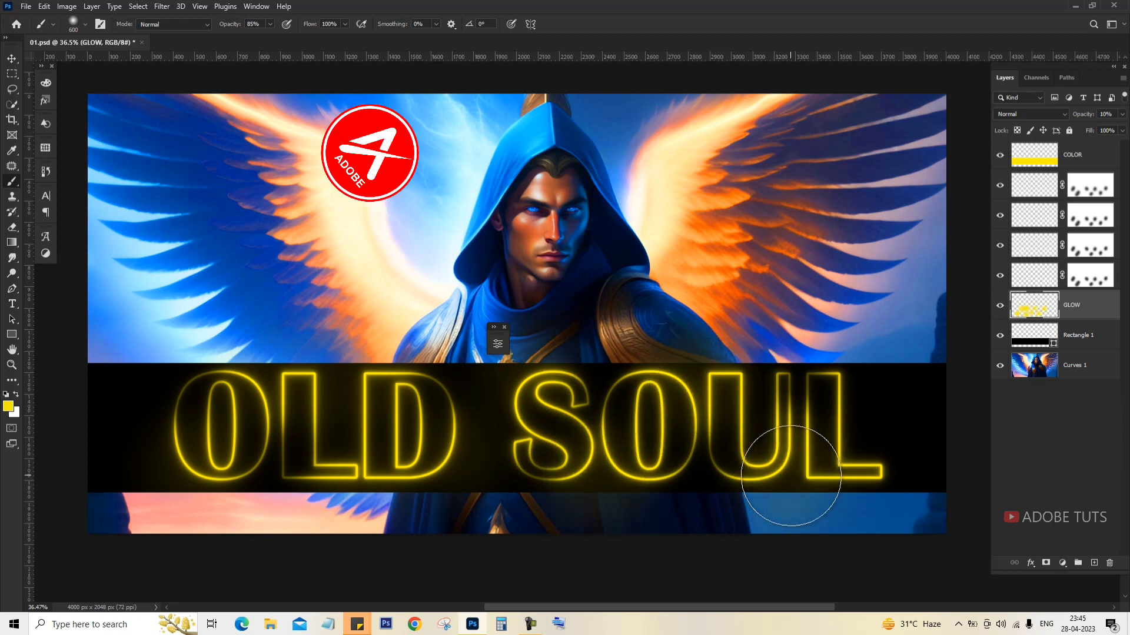
{"action": "key", "text": "bracketleft"}
{"action": "key", "text": "bracketleft"}
{"action": "key", "text": "bracketleft"}
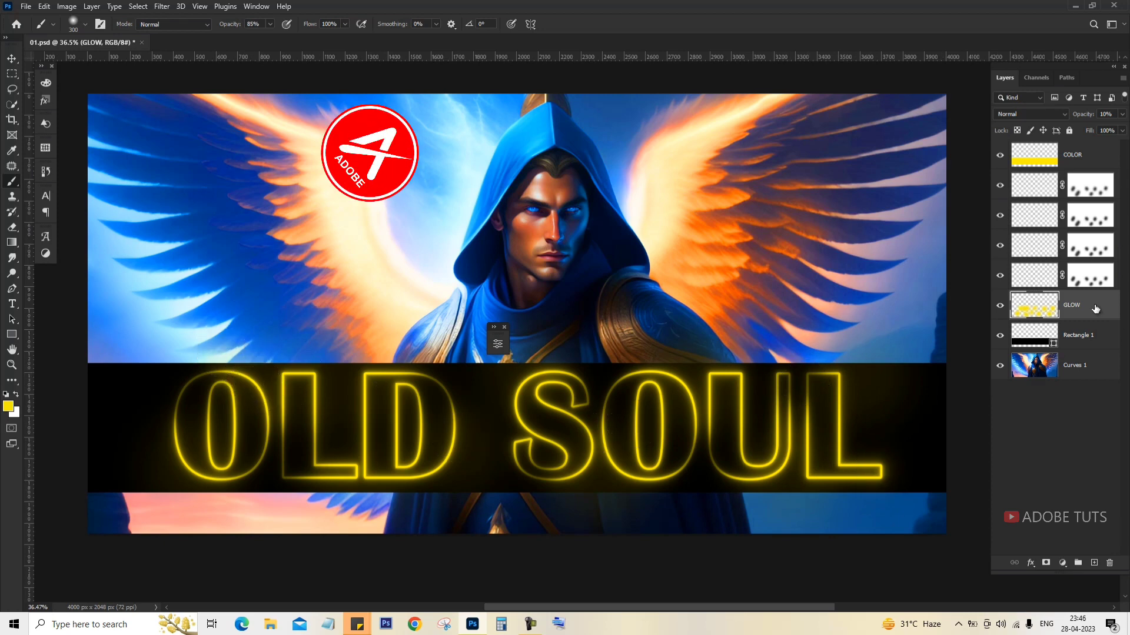
Step: Add a layer named HIGHLIGHT and move it to the top of the stack, above COLOR
{"action": "left_click", "coordinate": [1091, 563]}
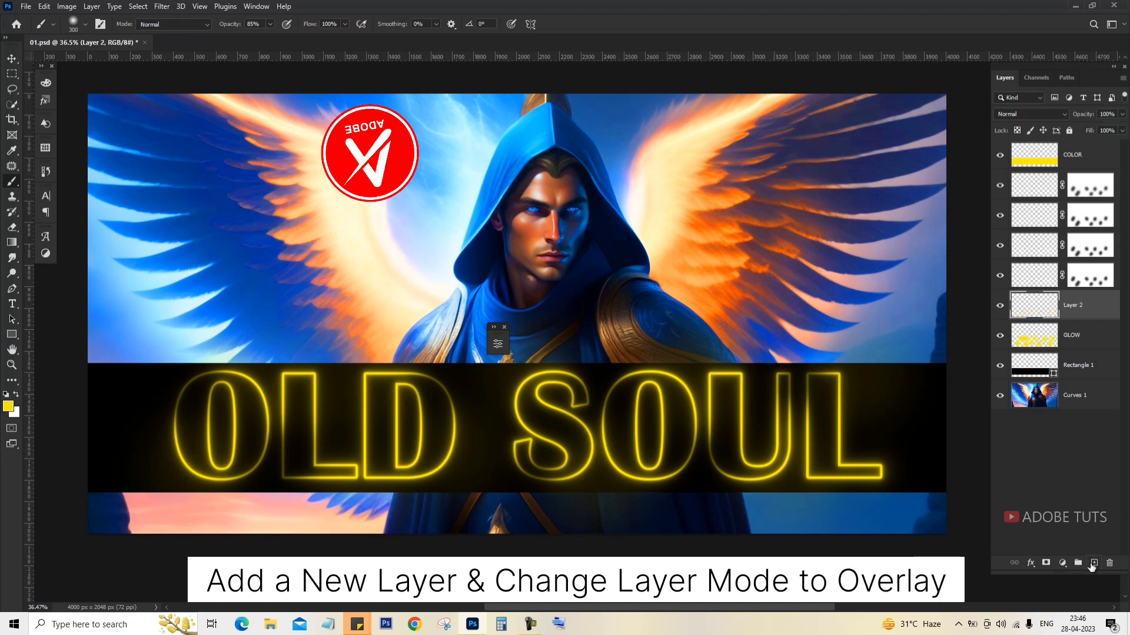
{"action": "double_click", "coordinate": [1073, 306]}
{"action": "type", "text": "highligh"}
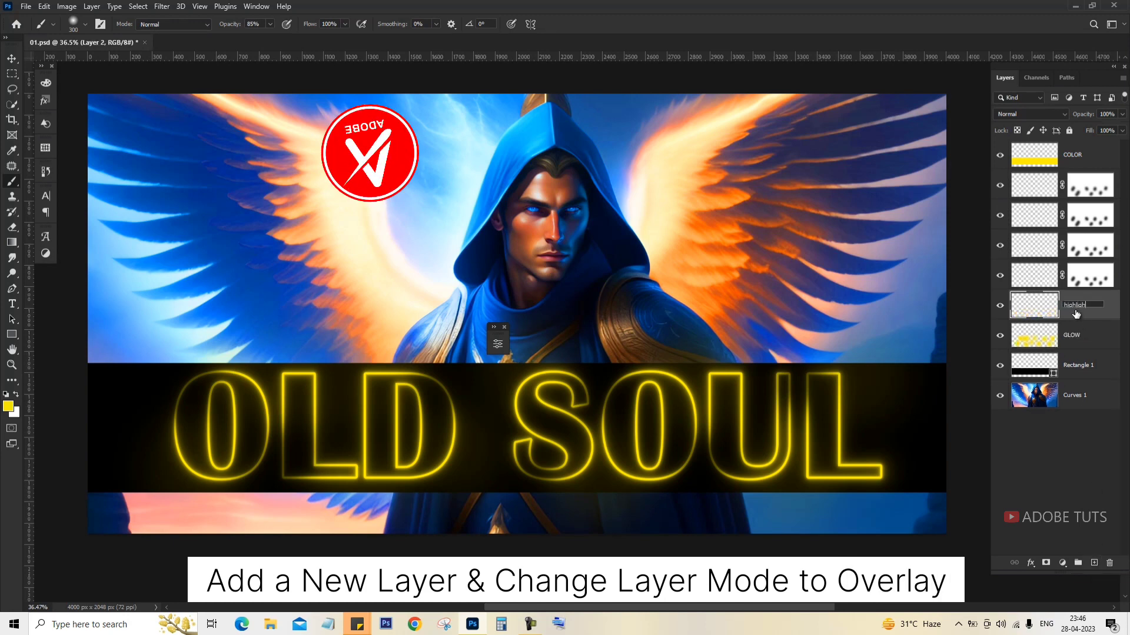
{"action": "type", "text": "t"}
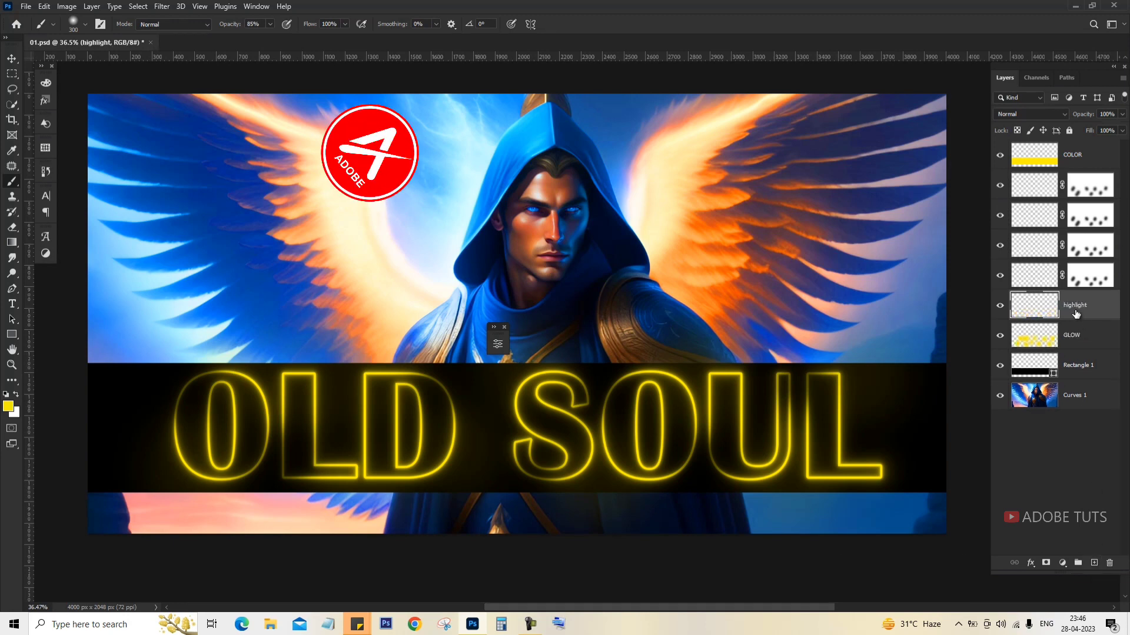
{"action": "key", "text": "ctrl+a"}
{"action": "type", "text": "H"}
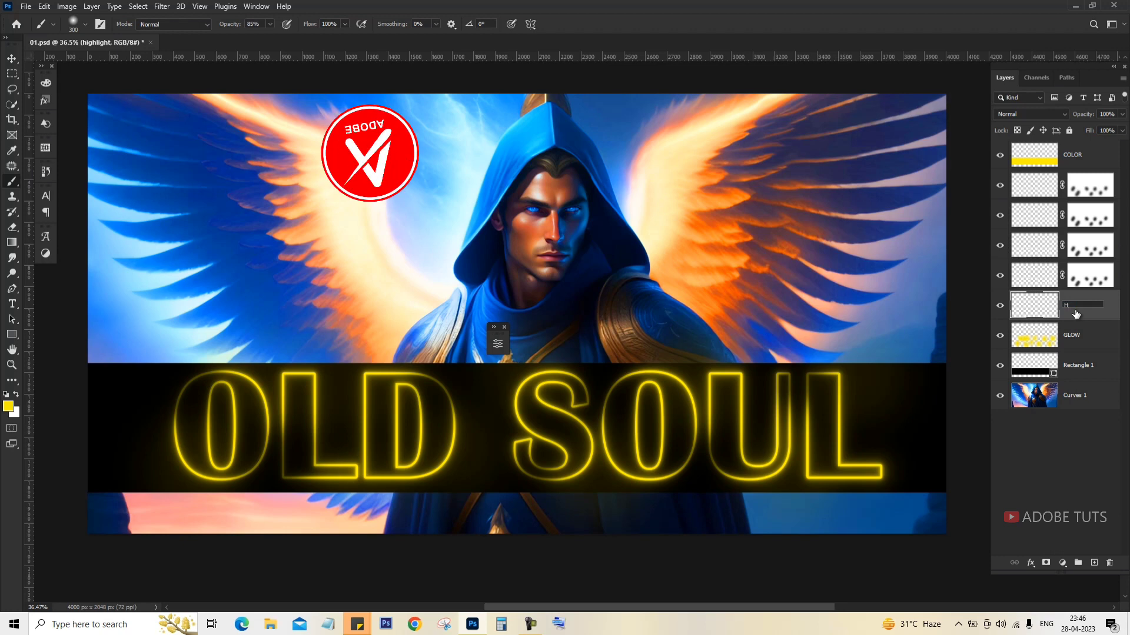
{"action": "type", "text": "IGHLIGHT"}
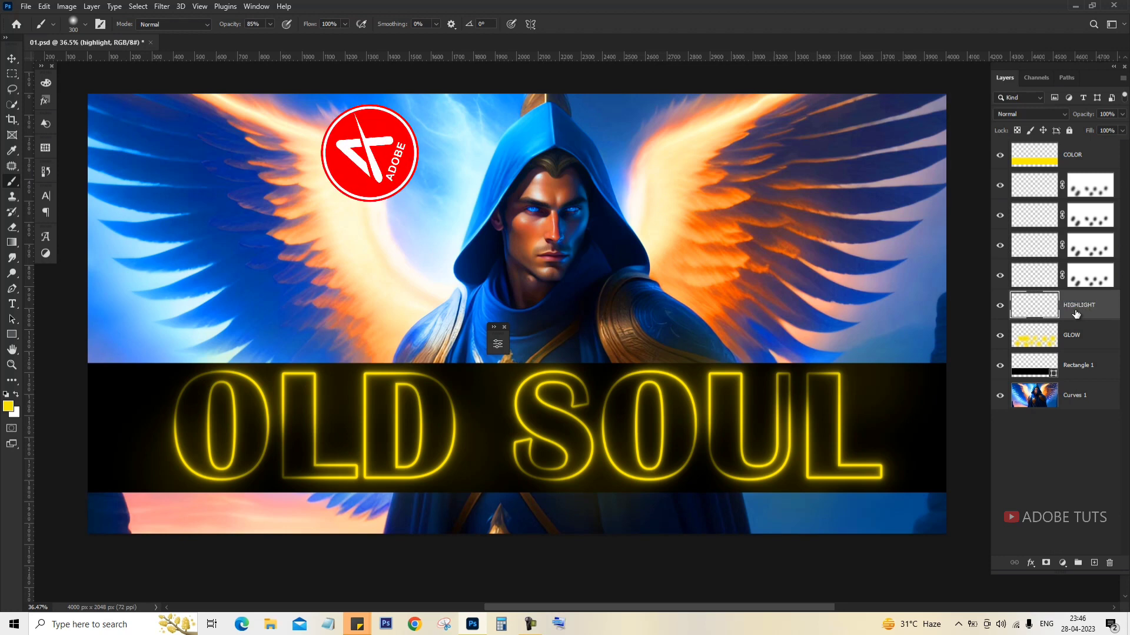
{"action": "key", "text": "Return"}
{"action": "mouse_move", "coordinate": [1076, 313]}
{"action": "left_mouse_down"}
{"action": "mouse_move", "coordinate": [1092, 150]}
{"action": "mouse_move", "coordinate": [1098, 169]}
{"action": "mouse_move", "coordinate": [1081, 152]}
{"action": "left_mouse_up"}
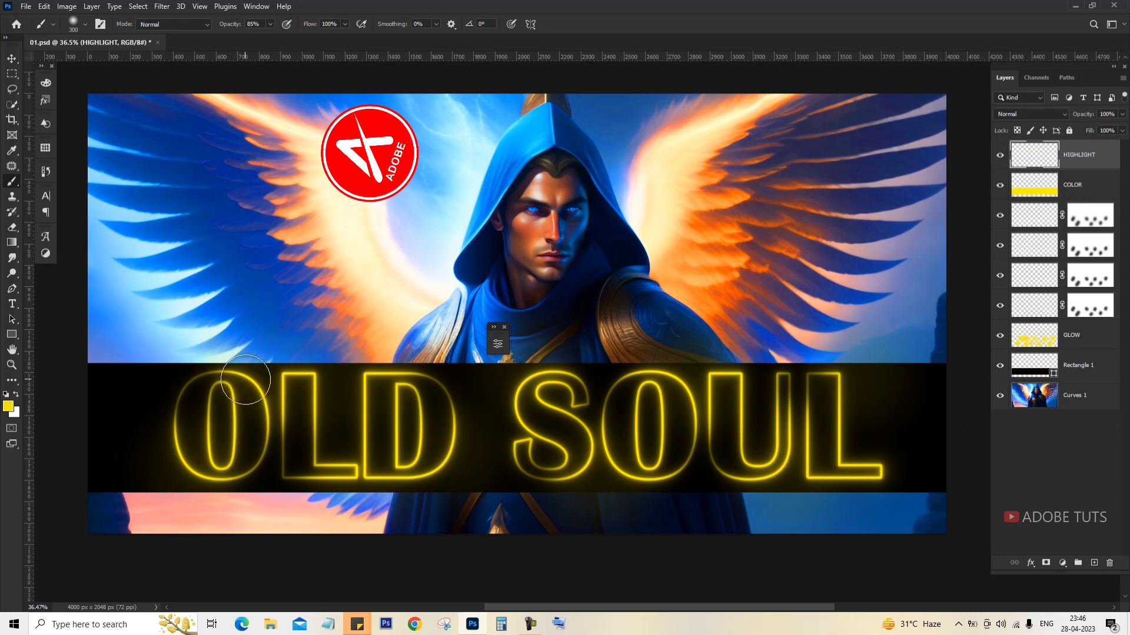
Step: Set the brush opacity to 70% and the HIGHLIGHT layer's blend mode to Overlay
{"action": "key", "text": "bracketleft"}
{"action": "key", "text": "bracketleft"}
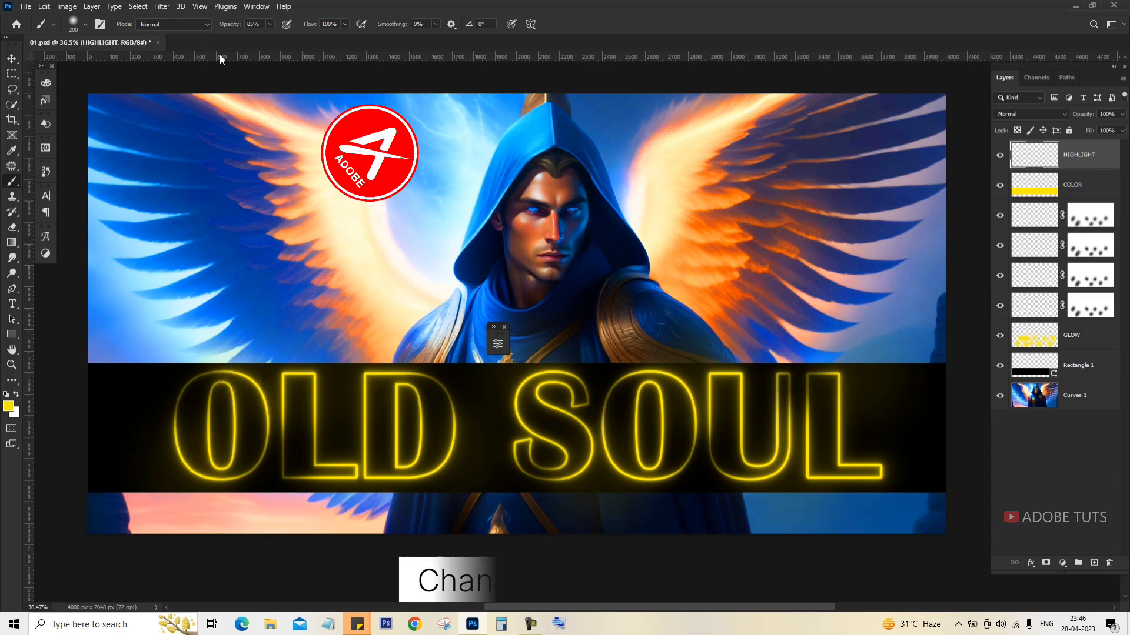
{"action": "type", "text": "70"}
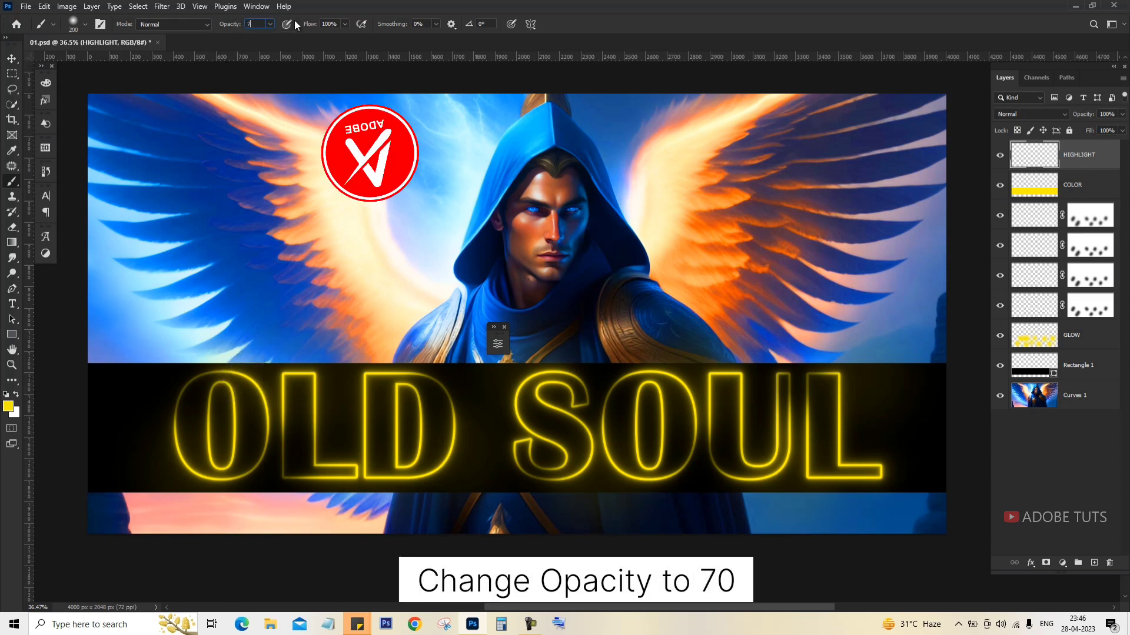
{"action": "key", "text": "Return"}
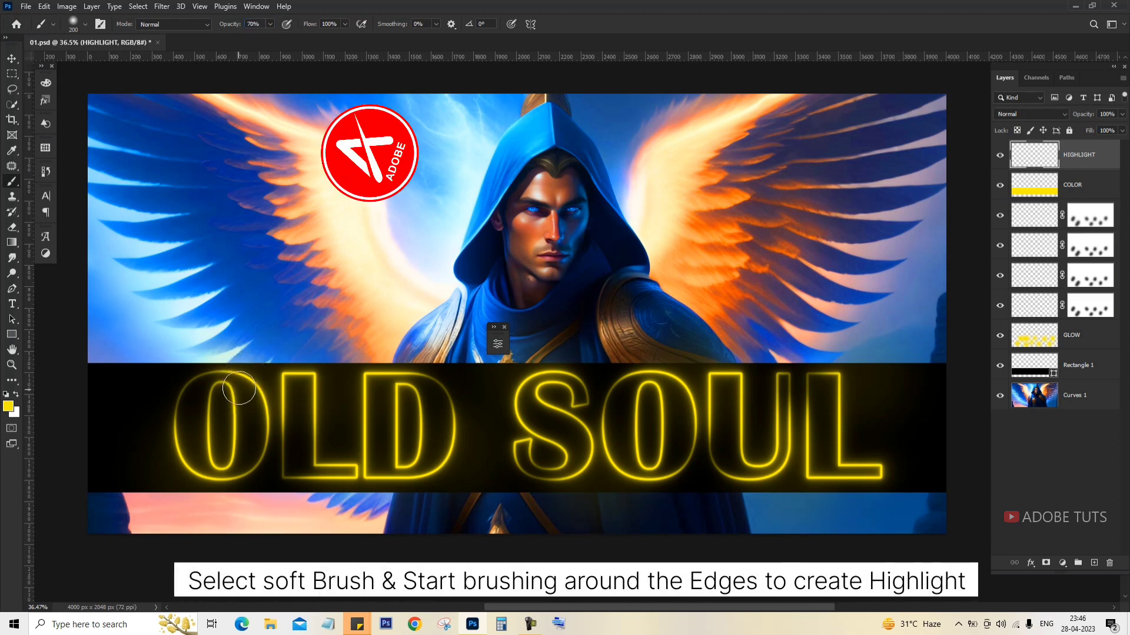
{"action": "left_click_drag", "start_coordinate": [232, 375], "coordinate": [262, 404]}
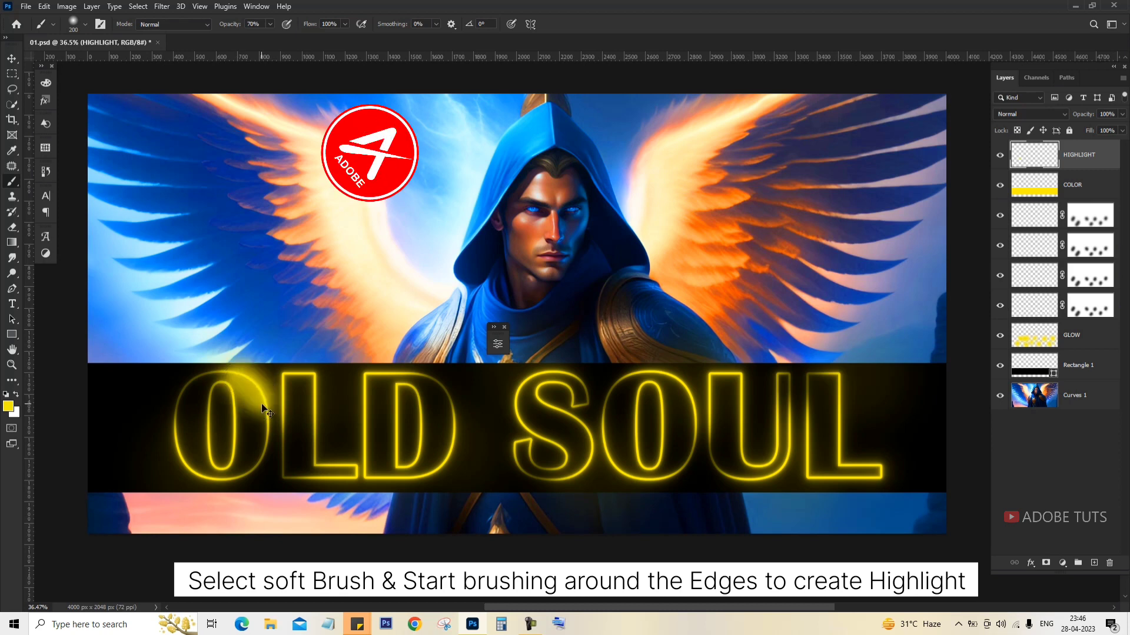
{"action": "key", "text": "ctrl+z"}
{"action": "left_click", "coordinate": [1015, 115]}
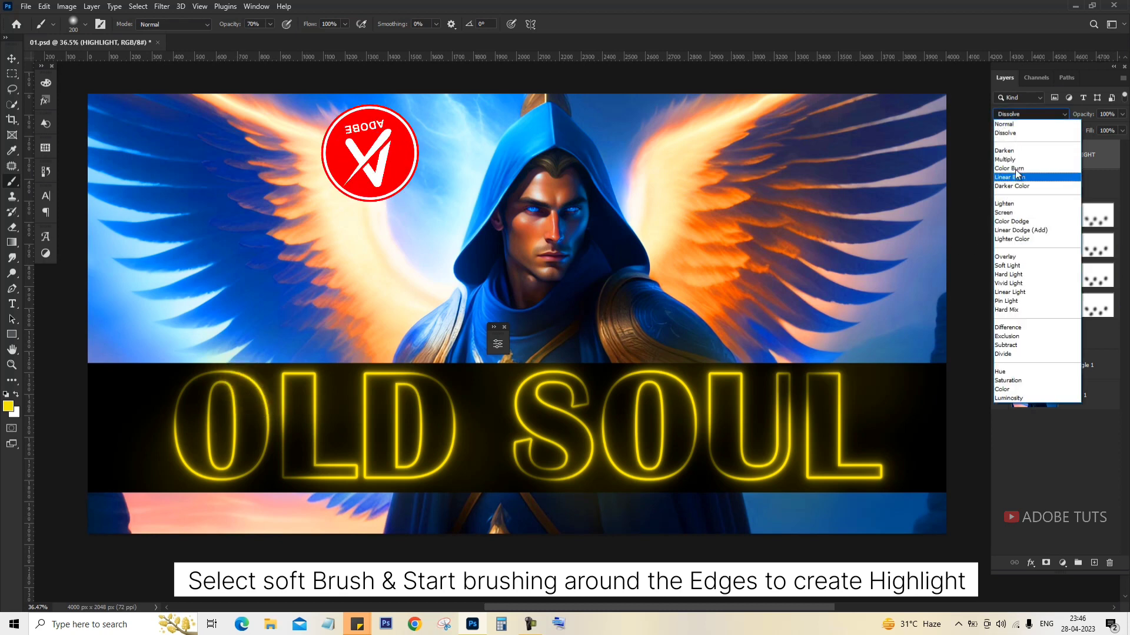
{"action": "left_click", "coordinate": [1017, 257]}
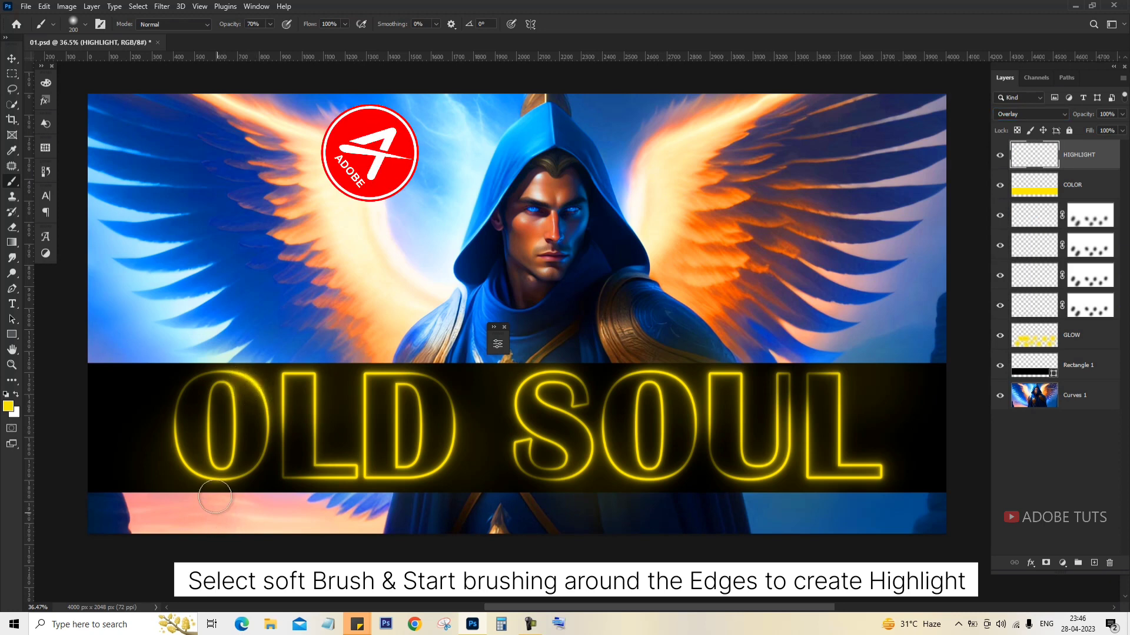
Step: Paint highlights along the O, L, D and S edges and across the SOUL letters
{"action": "key", "text": "bracketright"}
{"action": "key", "text": "bracketright"}
{"action": "key", "text": "bracketleft"}
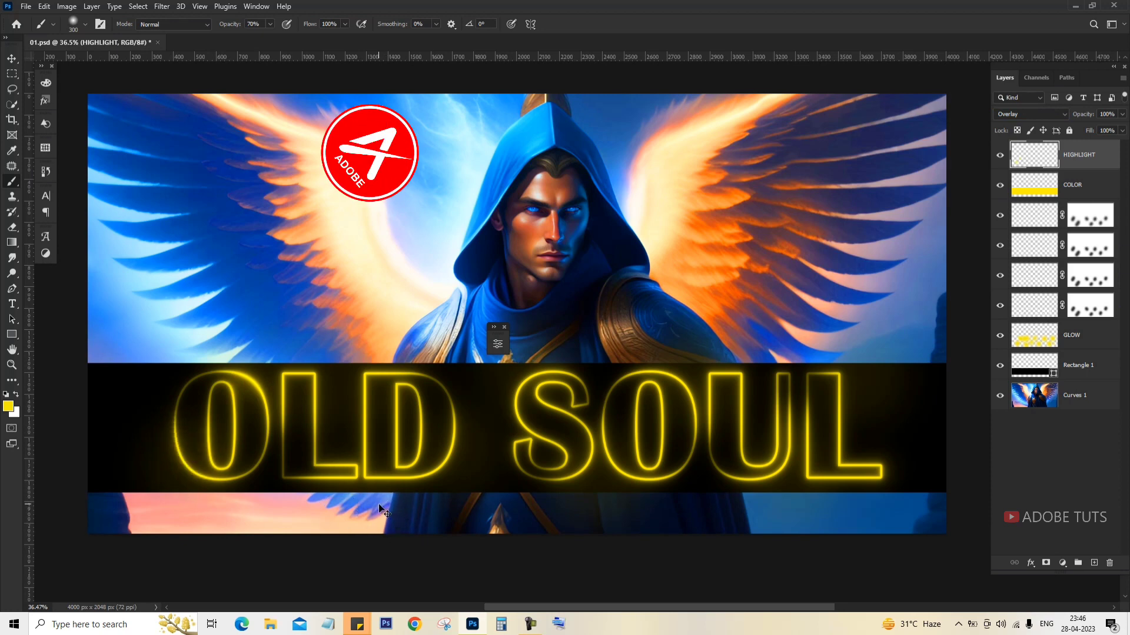
{"action": "key", "text": "bracketleft"}
{"action": "key", "text": "bracketleft"}
{"action": "key", "text": "bracketleft"}
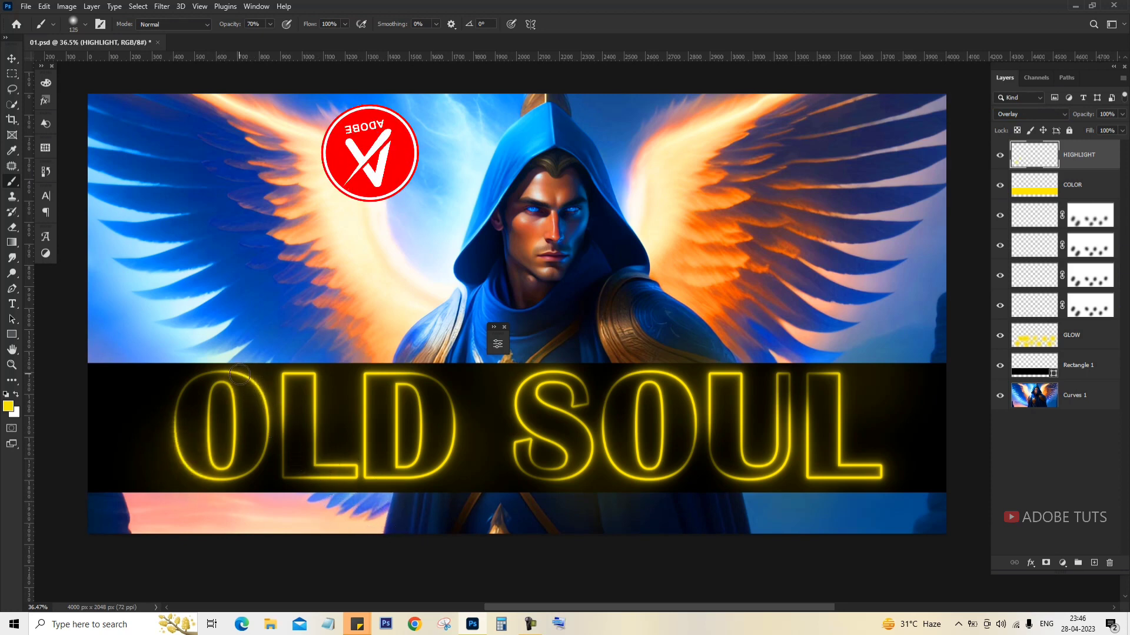
{"action": "mouse_move", "coordinate": [257, 388]}
{"action": "left_mouse_down"}
{"action": "mouse_move", "coordinate": [182, 450]}
{"action": "mouse_move", "coordinate": [200, 477]}
{"action": "left_mouse_up"}
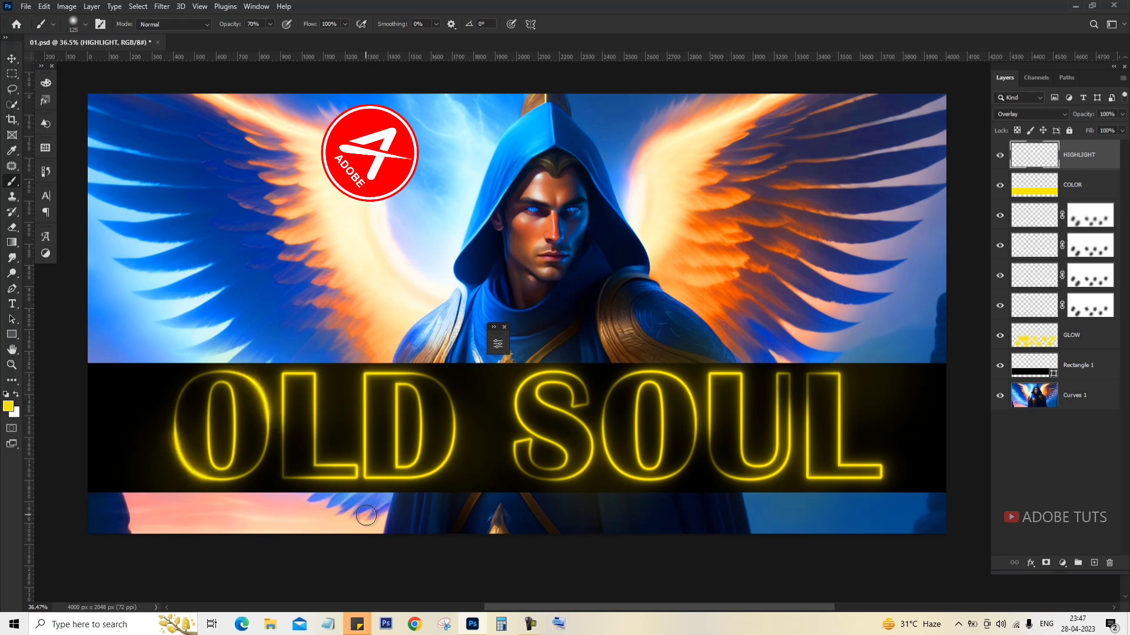
{"action": "left_click_drag", "start_coordinate": [316, 387], "coordinate": [356, 477]}
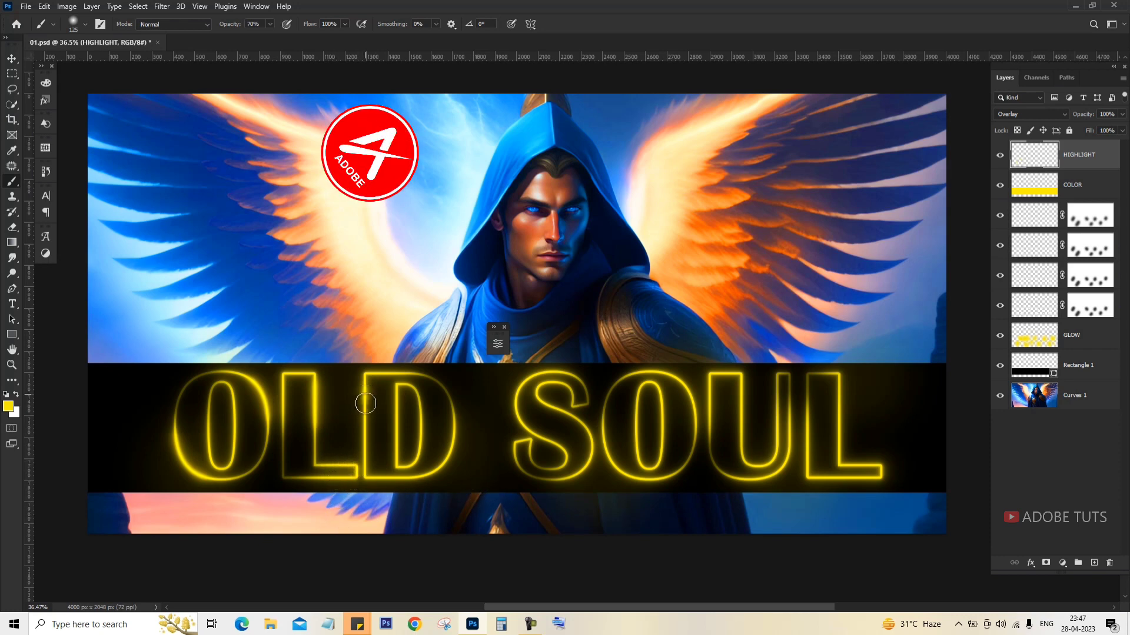
{"action": "left_click_drag", "start_coordinate": [366, 391], "coordinate": [377, 465]}
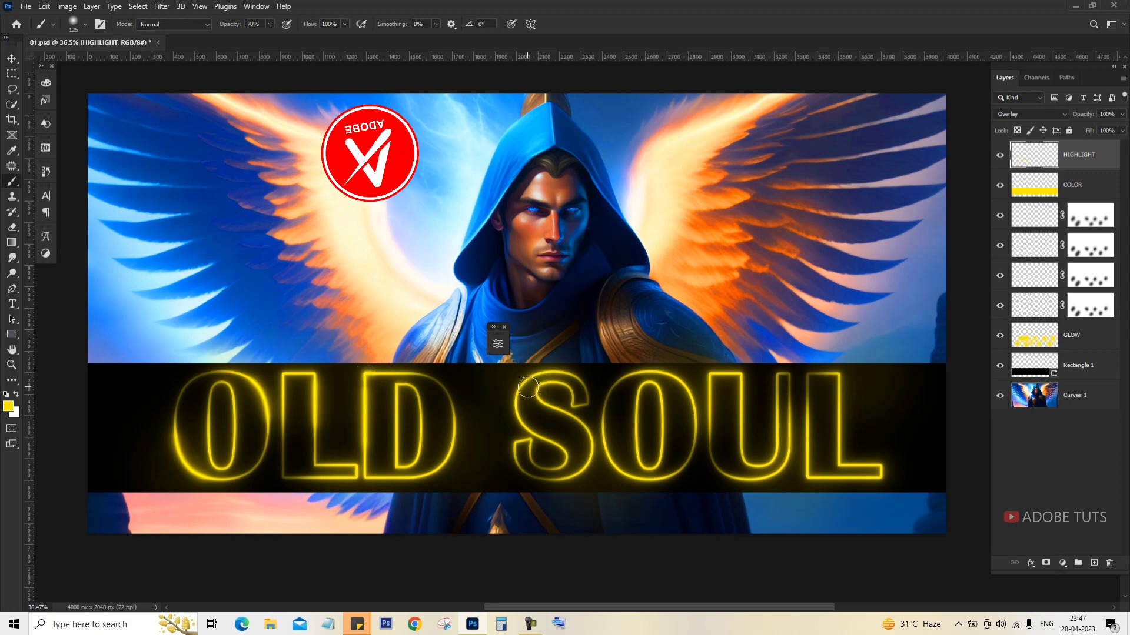
{"action": "left_click_drag", "start_coordinate": [459, 441], "coordinate": [406, 492]}
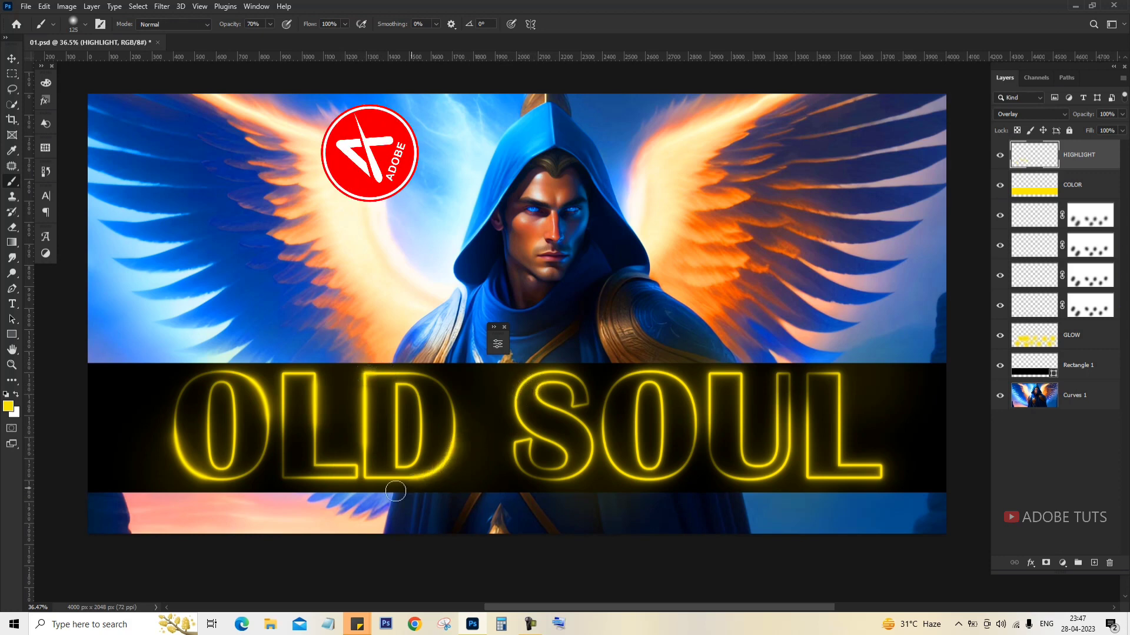
{"action": "left_click_drag", "start_coordinate": [522, 452], "coordinate": [536, 380]}
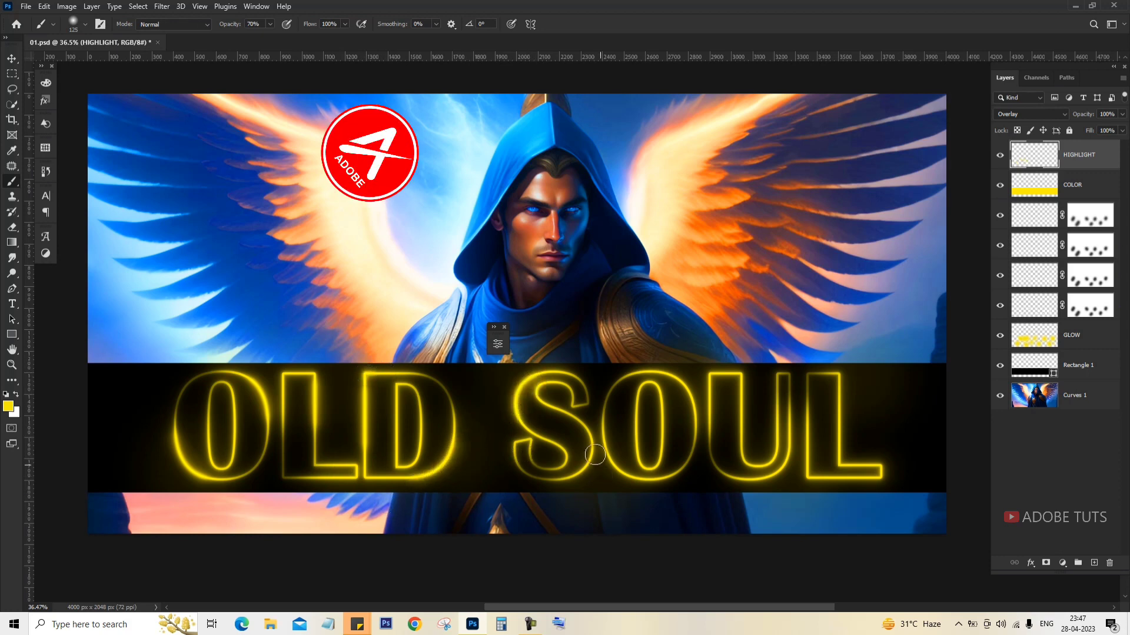
{"action": "mouse_move", "coordinate": [519, 501]}
{"action": "left_mouse_down"}
{"action": "mouse_move", "coordinate": [699, 428]}
{"action": "mouse_move", "coordinate": [662, 475]}
{"action": "mouse_move", "coordinate": [750, 380]}
{"action": "mouse_move", "coordinate": [821, 420]}
{"action": "mouse_move", "coordinate": [838, 383]}
{"action": "mouse_move", "coordinate": [855, 478]}
{"action": "mouse_move", "coordinate": [882, 471]}
{"action": "left_mouse_up"}
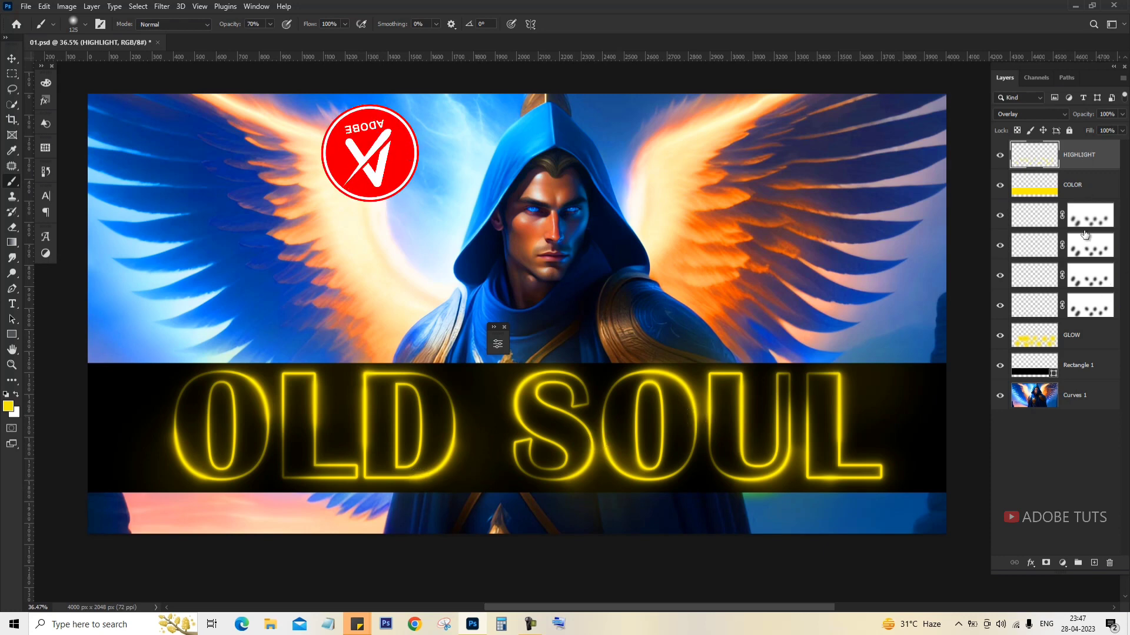
{"action": "left_click", "coordinate": [1080, 191]}
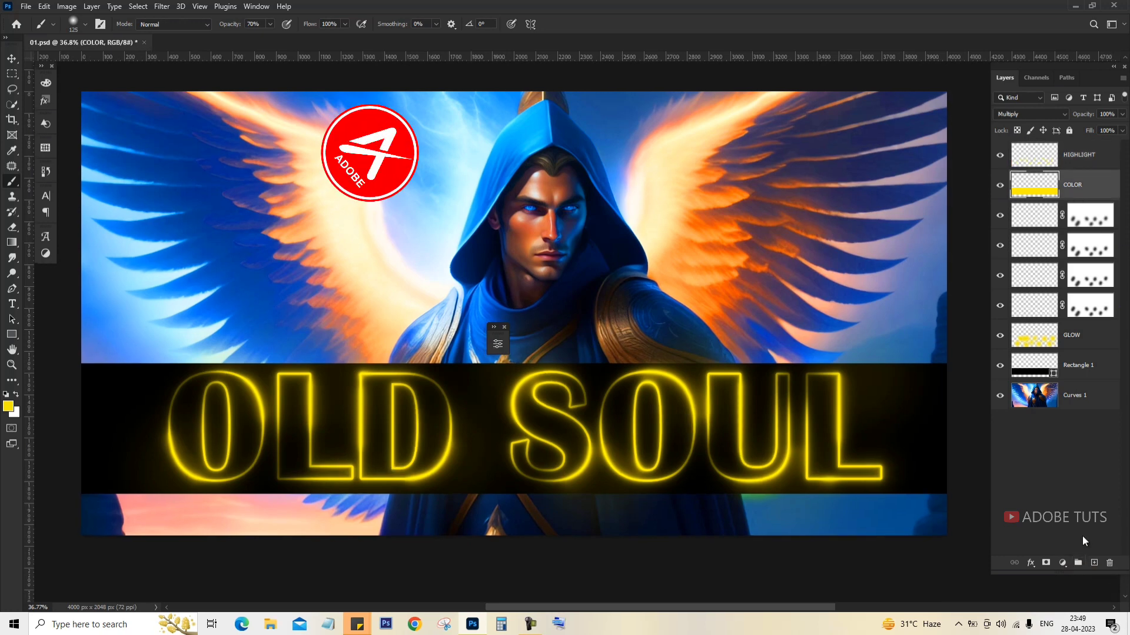
Step: Add a Color Overlay to the COLOR layer in Subtract mode with colour 00A8FF
{"action": "left_click", "coordinate": [1032, 563]}
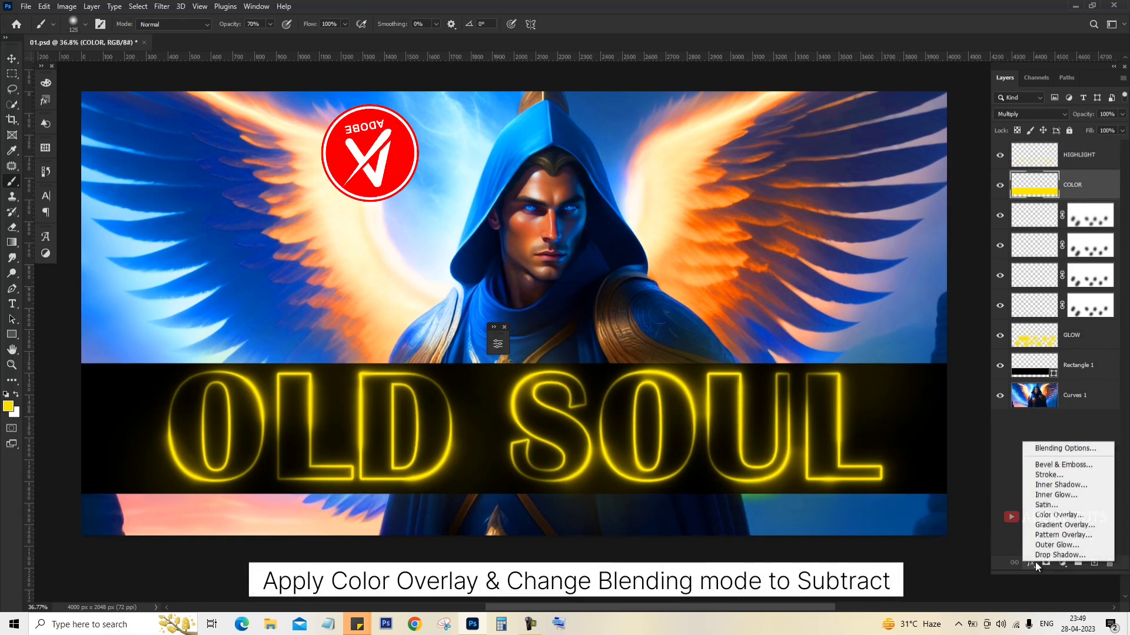
{"action": "left_click", "coordinate": [1052, 515]}
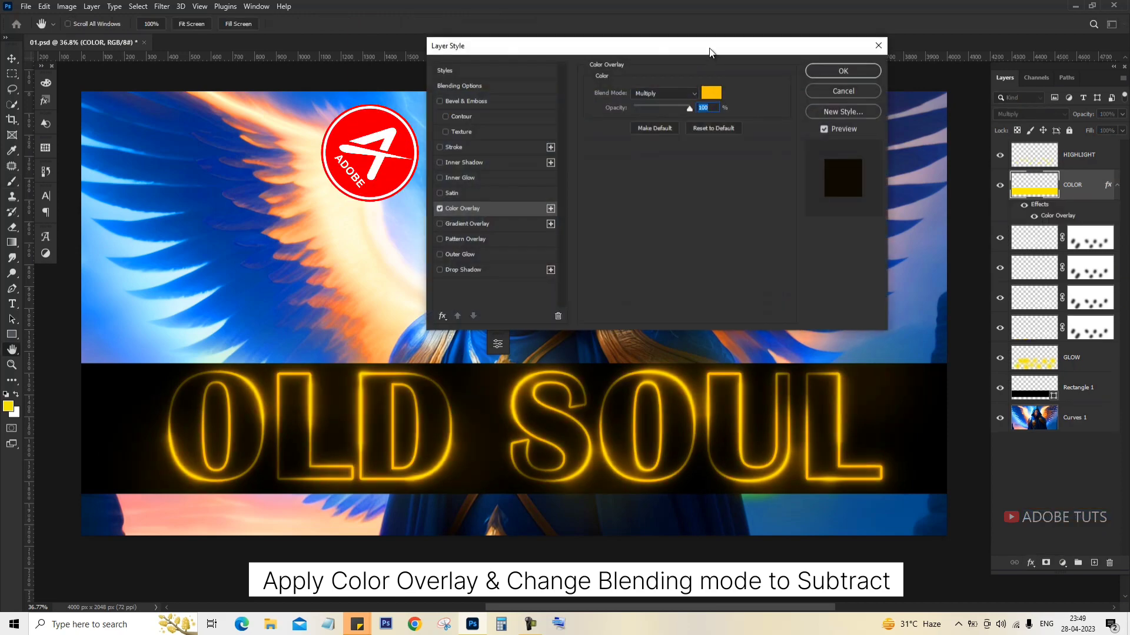
{"action": "left_click_drag", "start_coordinate": [710, 52], "coordinate": [739, 26]}
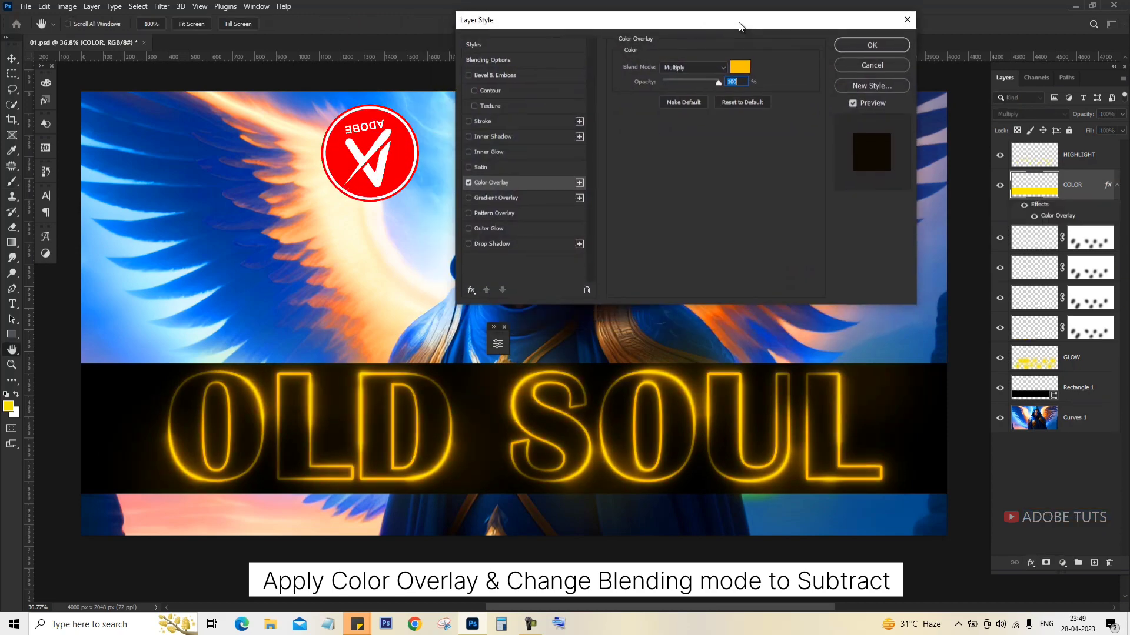
{"action": "left_click", "coordinate": [679, 68]}
{"action": "left_click", "coordinate": [671, 298]}
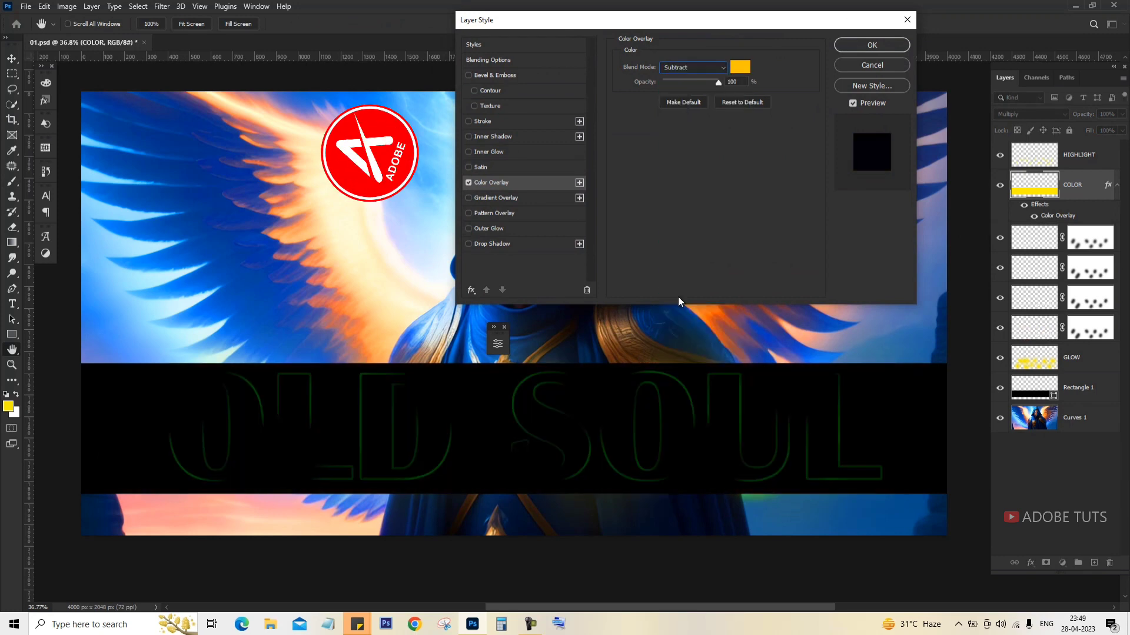
{"action": "left_click", "coordinate": [739, 67]}
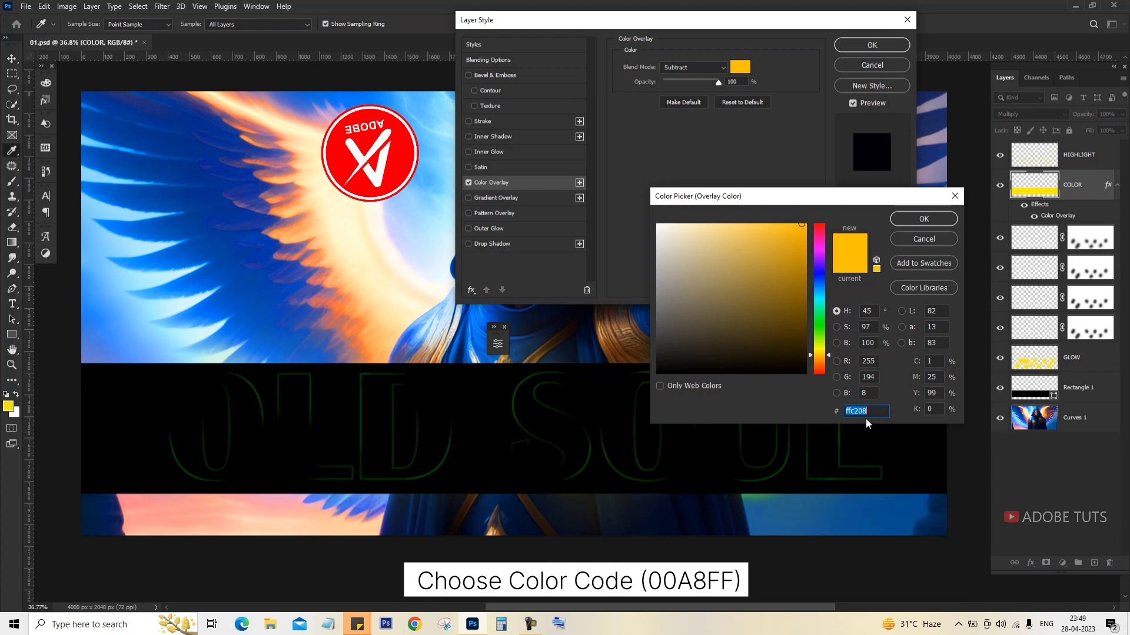
{"action": "type", "text": "00"}
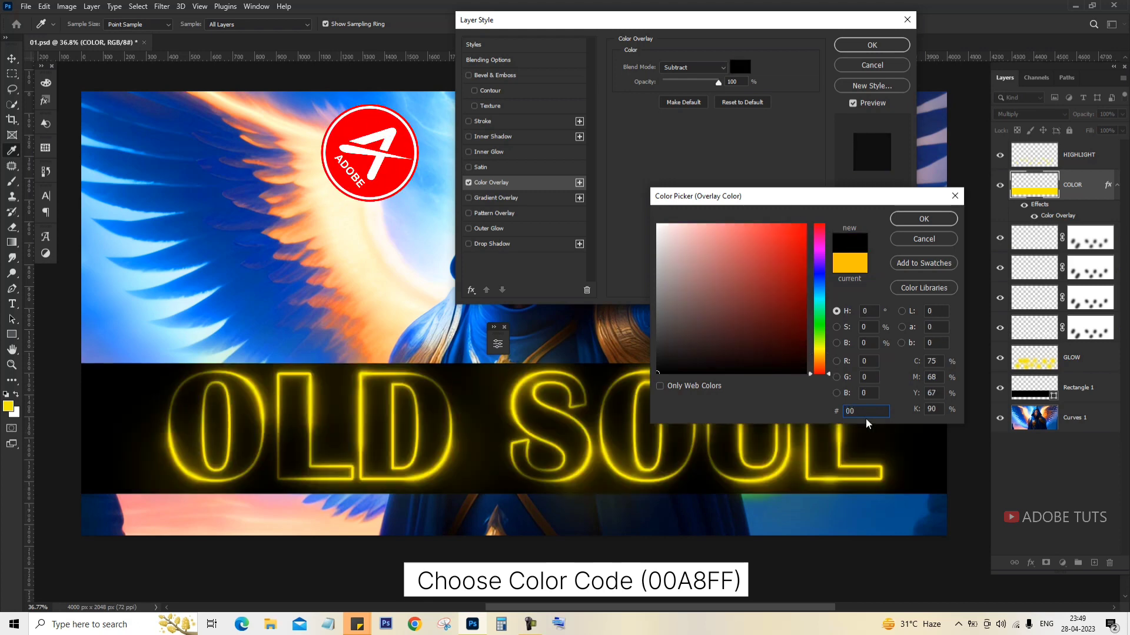
{"action": "type", "text": "A8"}
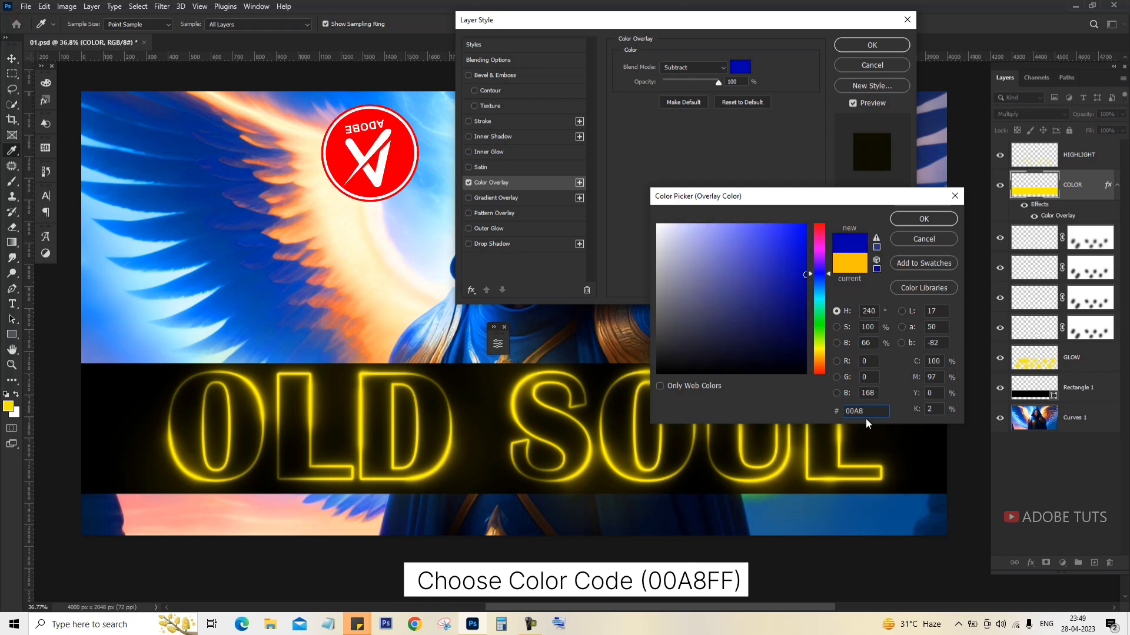
{"action": "type", "text": "FF"}
{"action": "key", "text": "Return"}
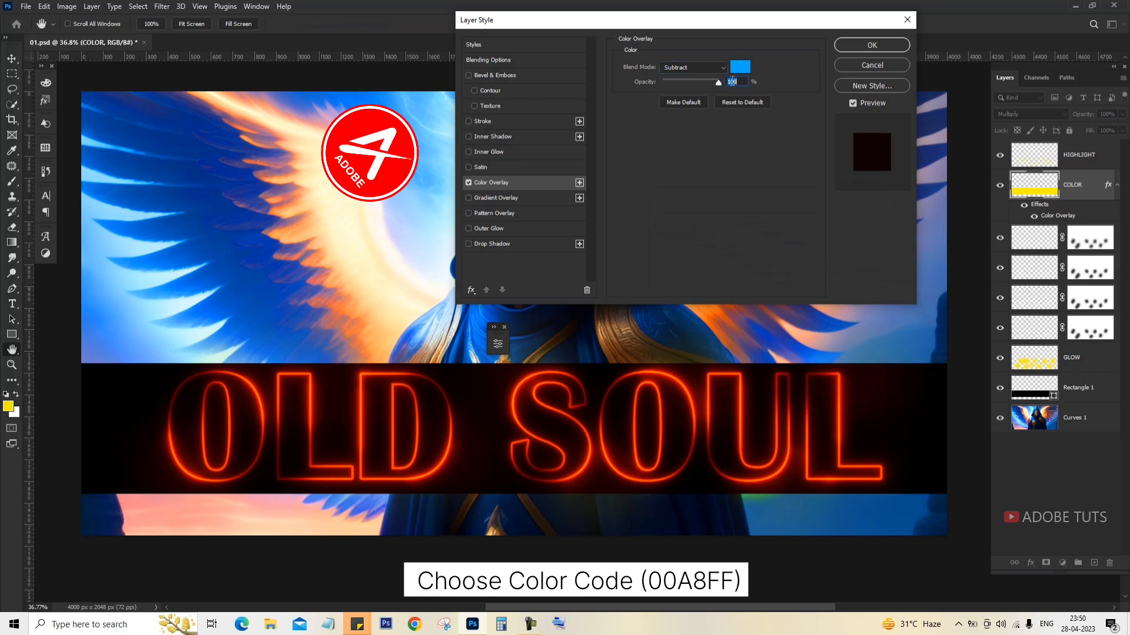
{"action": "left_click", "coordinate": [871, 44]}
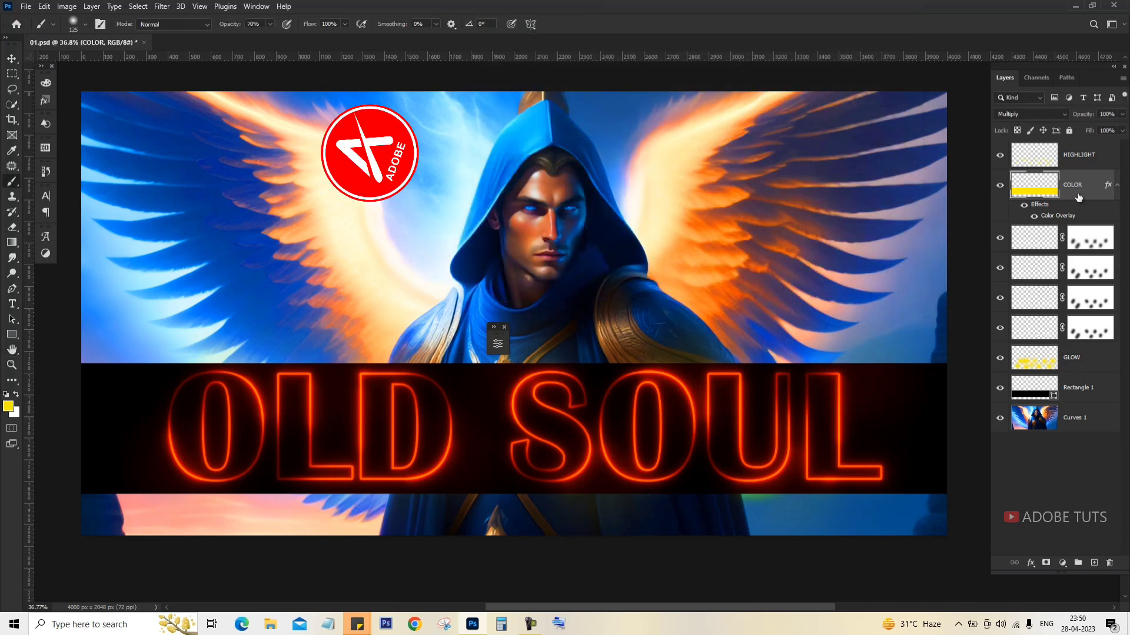
{"action": "key", "text": "ctrl+j"}
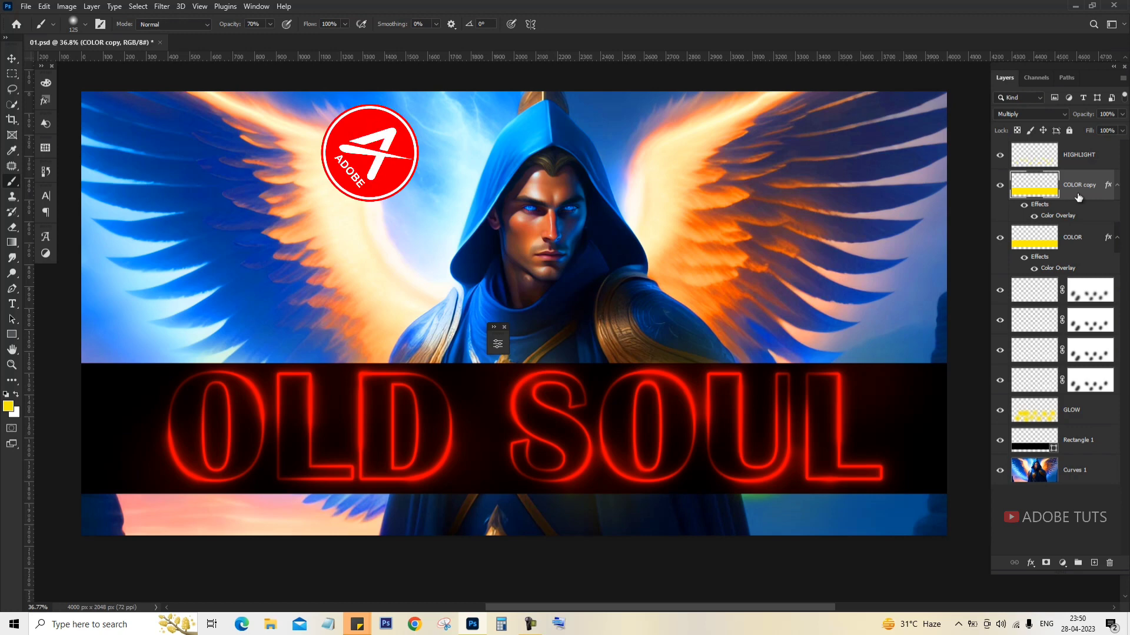
{"action": "key", "text": "ctrl+z"}
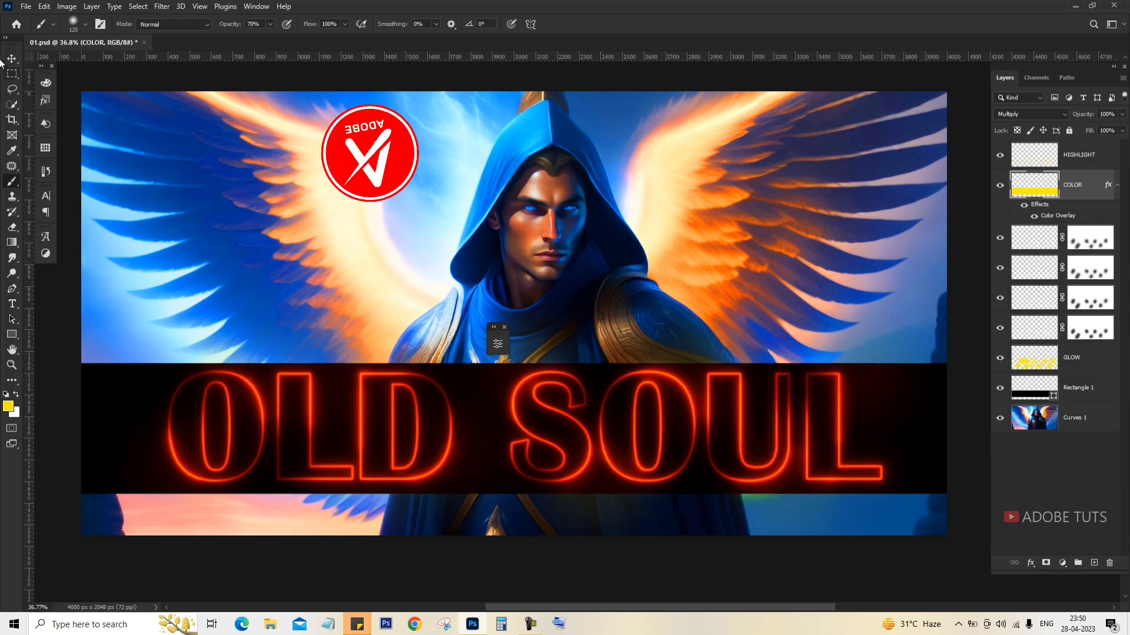
{"action": "key", "text": "v"}
{"action": "left_click", "coordinate": [707, 226]}
{"action": "scroll", "coordinate": [709, 226], "scroll_direction": "down", "scroll_amount": 2}
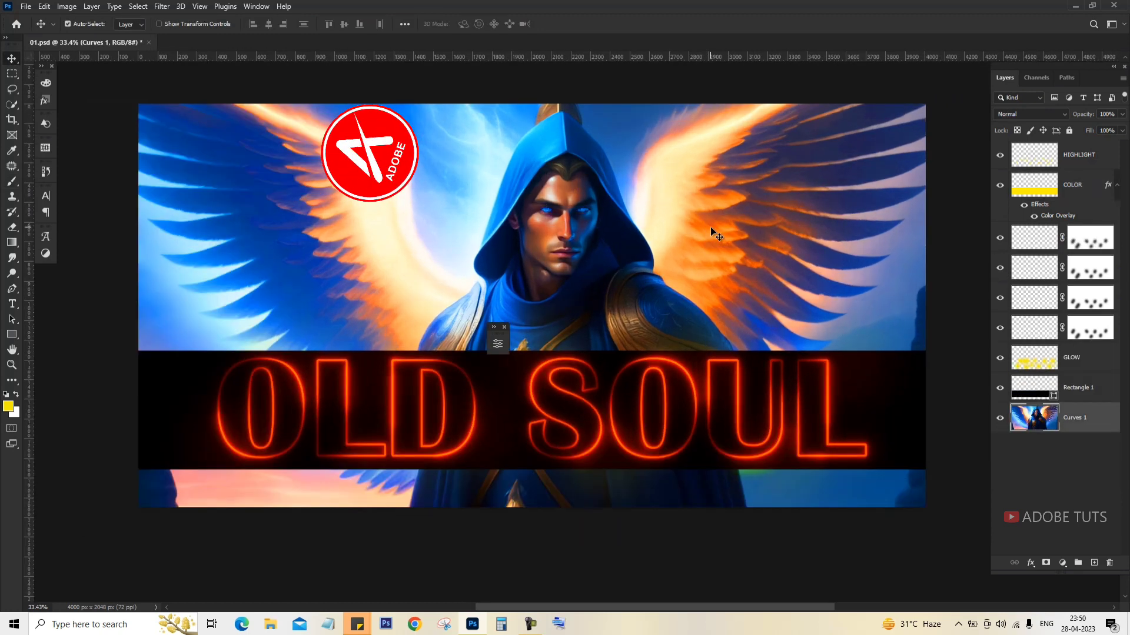
{"action": "key", "text": "Tab"}
{"action": "key", "text": "ctrl+0"}
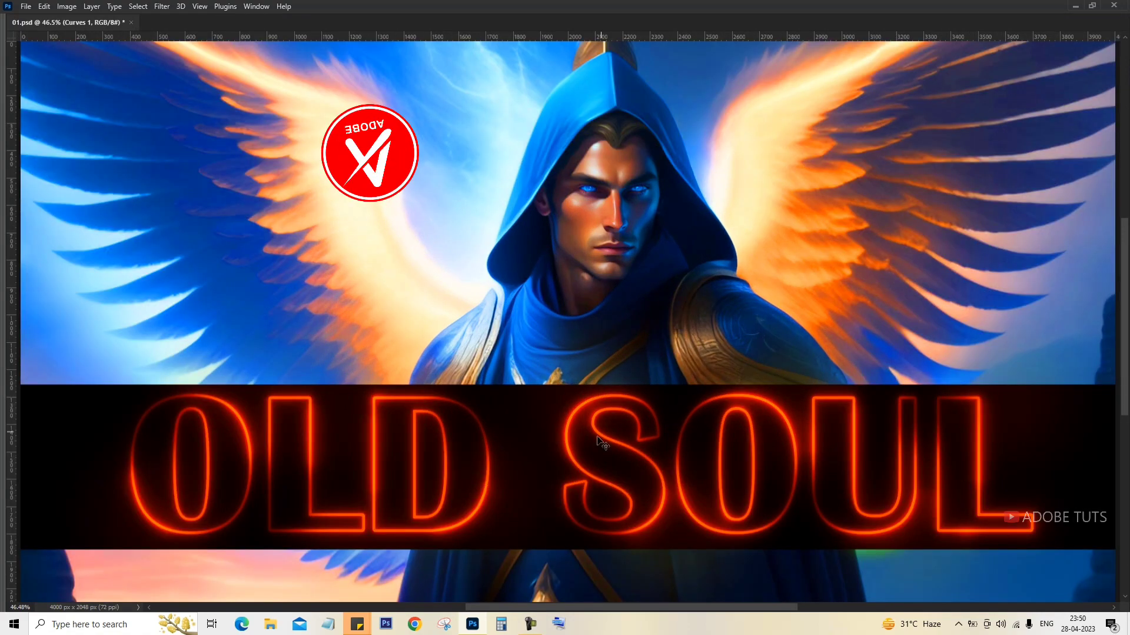
{"action": "scroll", "coordinate": [604, 444], "scroll_direction": "up", "scroll_amount": 3}
{"action": "mouse_move", "coordinate": [771, 371]}
{"action": "left_mouse_down"}
{"action": "mouse_move", "coordinate": [199, 355]}
{"action": "mouse_move", "coordinate": [435, 363]}
{"action": "left_mouse_up"}
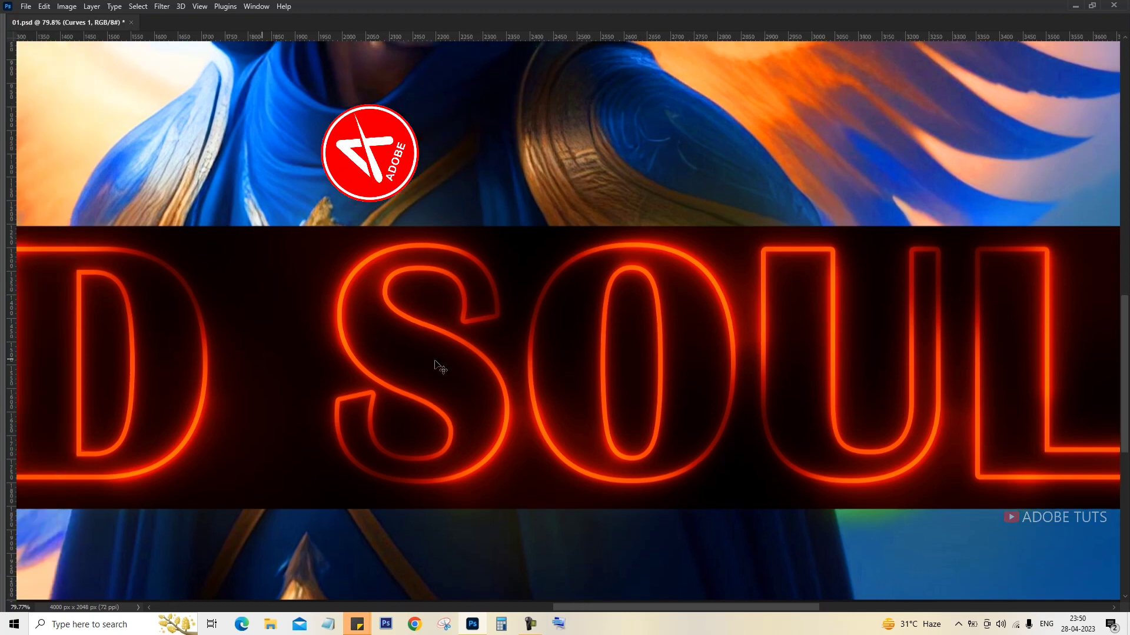
{"action": "key", "text": "ctrl+0"}
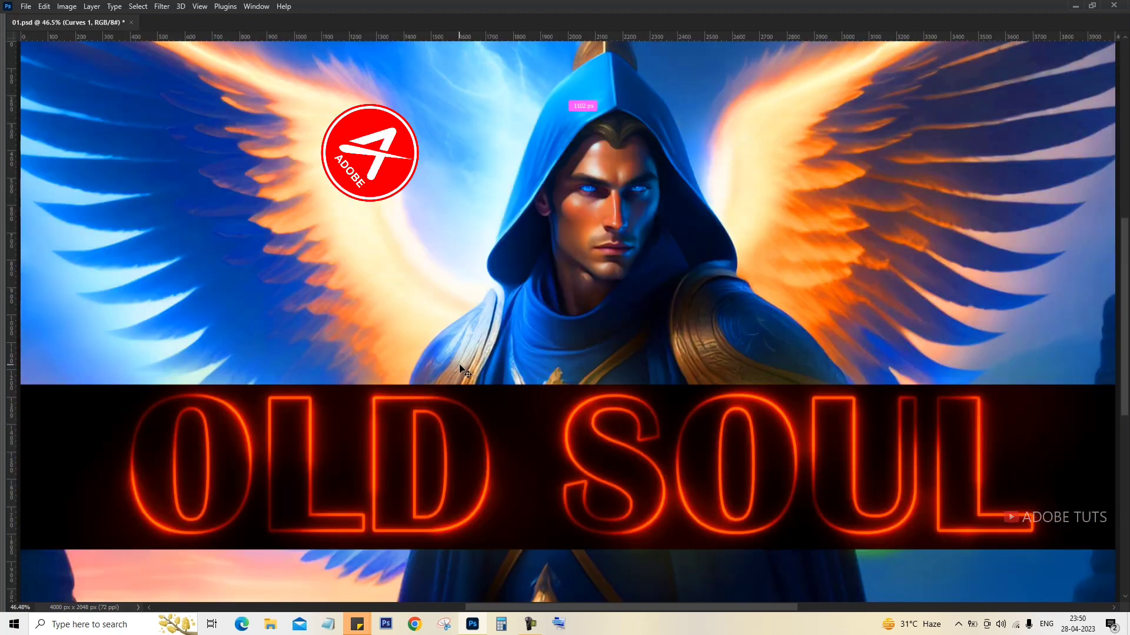
{"action": "key", "text": "Tab"}
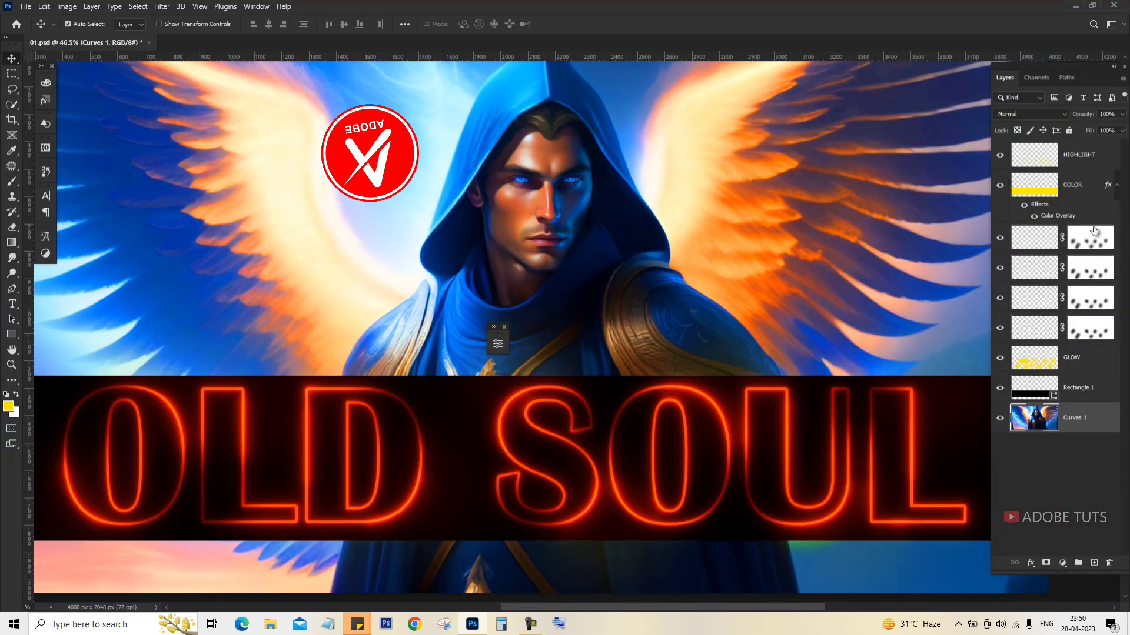
Step: Change the COLOR layer's Color Overlay to Soft Light with pure red ff0000
{"action": "double_click", "coordinate": [1046, 216]}
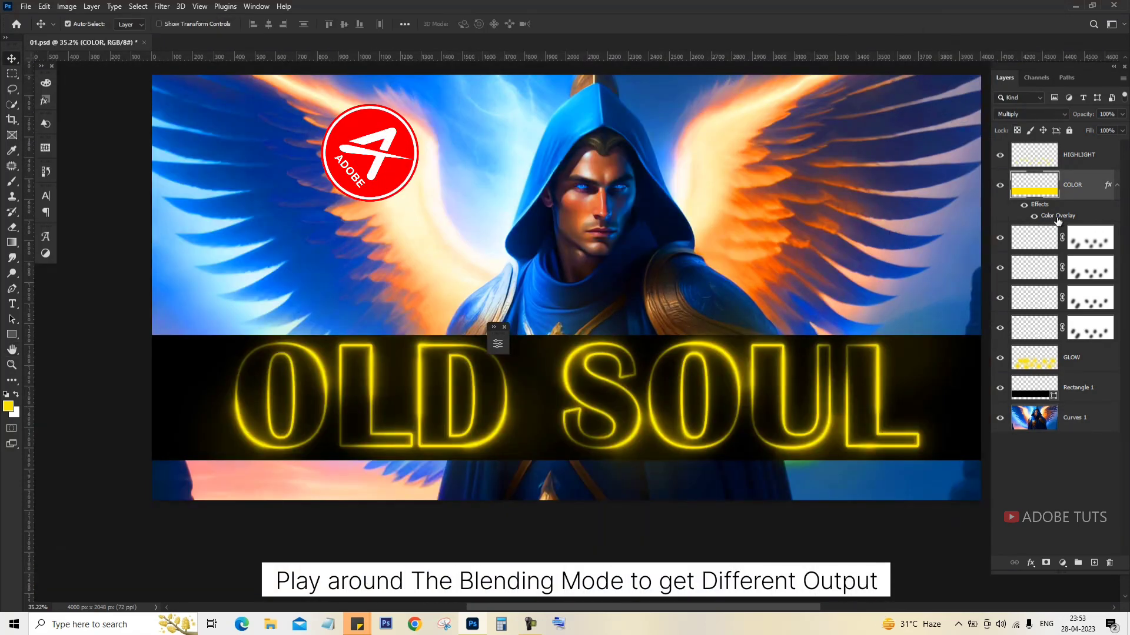
{"action": "double_click", "coordinate": [1058, 216]}
{"action": "left_click", "coordinate": [903, 98]}
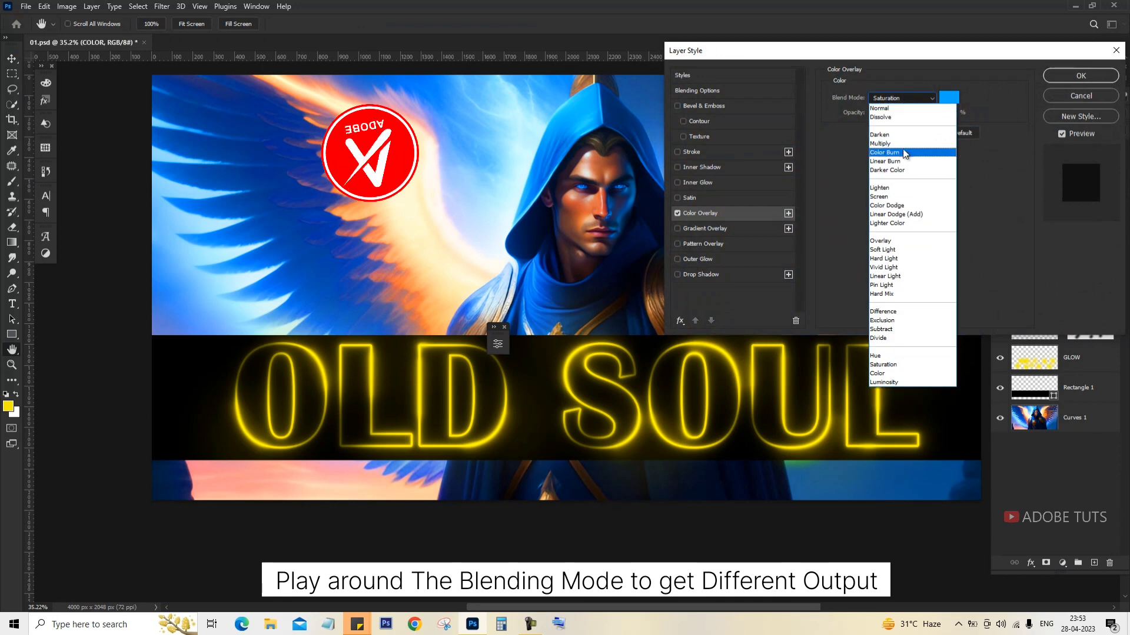
{"action": "left_click", "coordinate": [903, 250]}
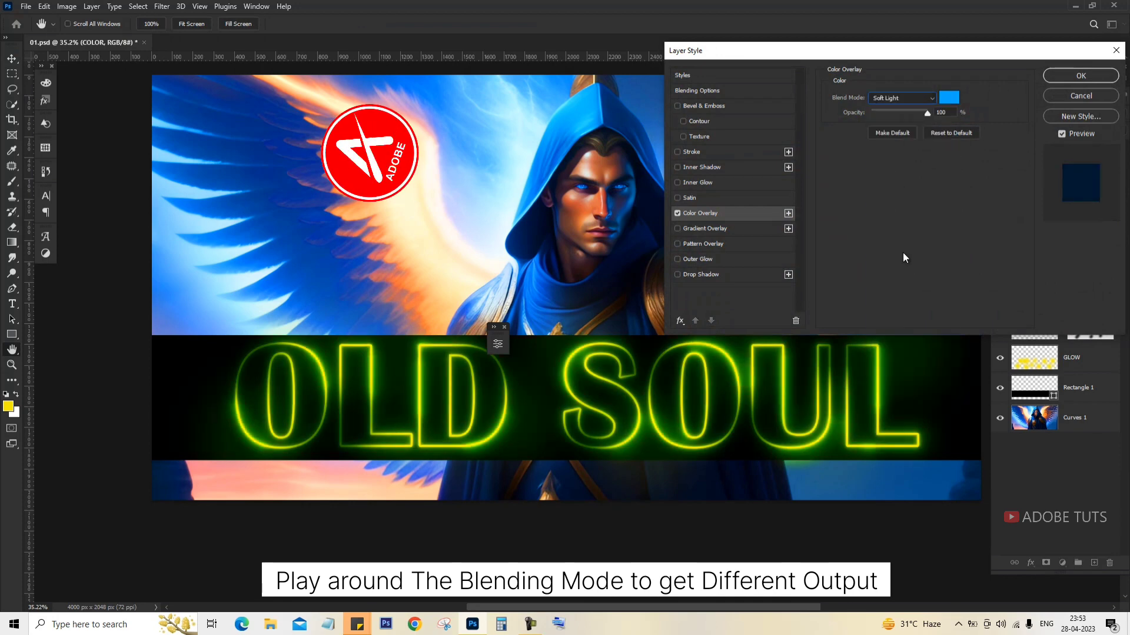
{"action": "left_click", "coordinate": [949, 97]}
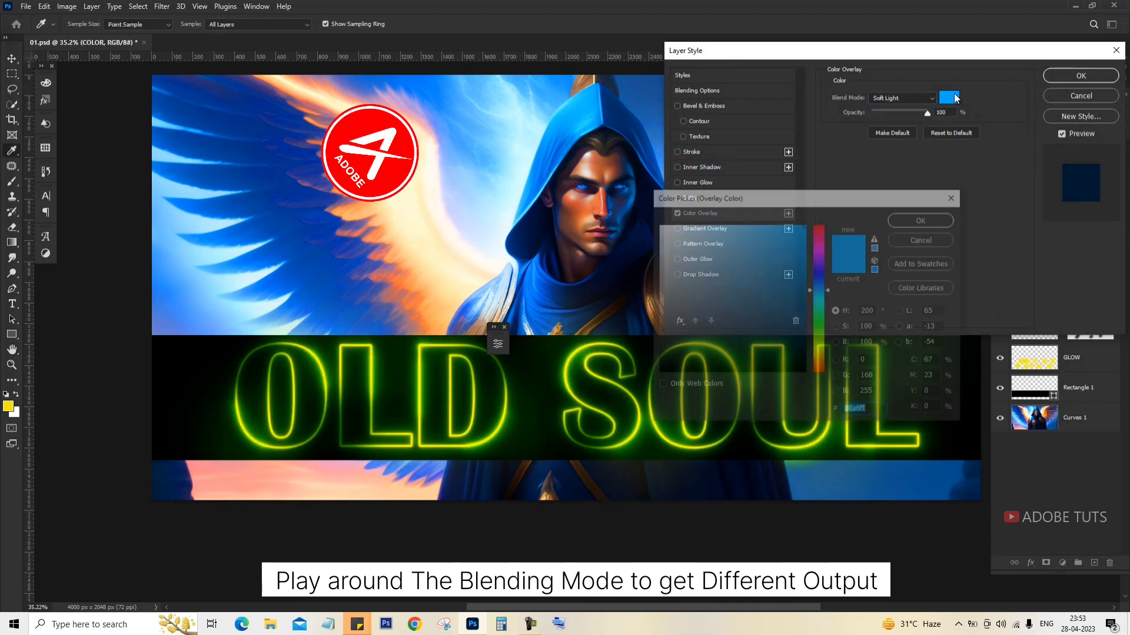
{"action": "left_click", "coordinate": [819, 230]}
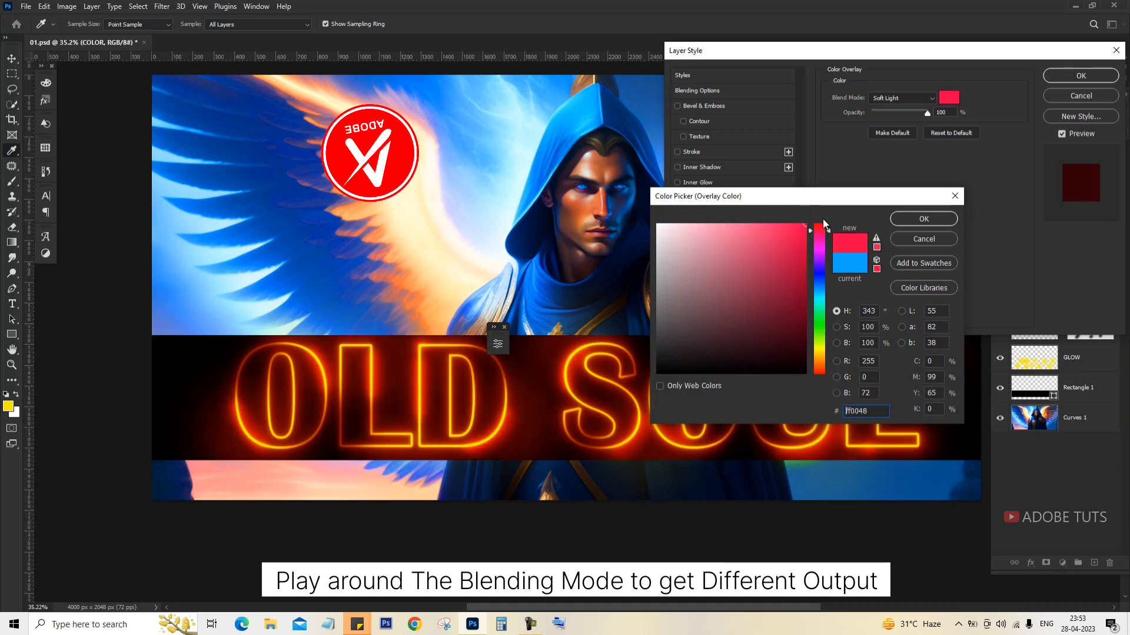
{"action": "left_click_drag", "start_coordinate": [845, 200], "coordinate": [962, 87]}
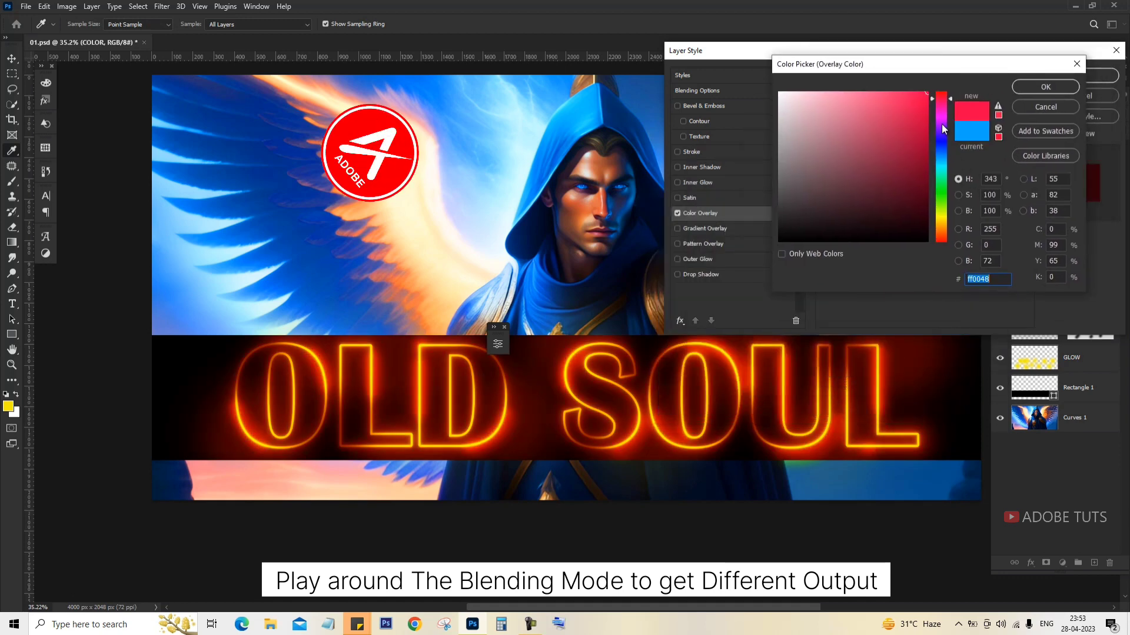
{"action": "left_click_drag", "start_coordinate": [933, 98], "coordinate": [938, 91]}
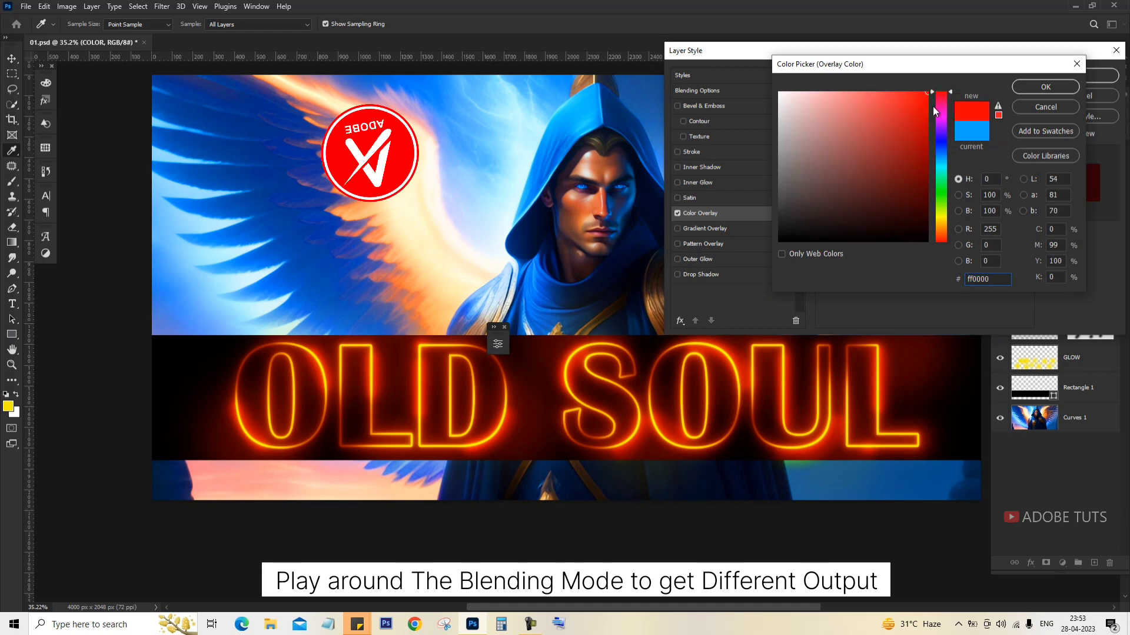
{"action": "left_click_drag", "start_coordinate": [940, 118], "coordinate": [942, 213]}
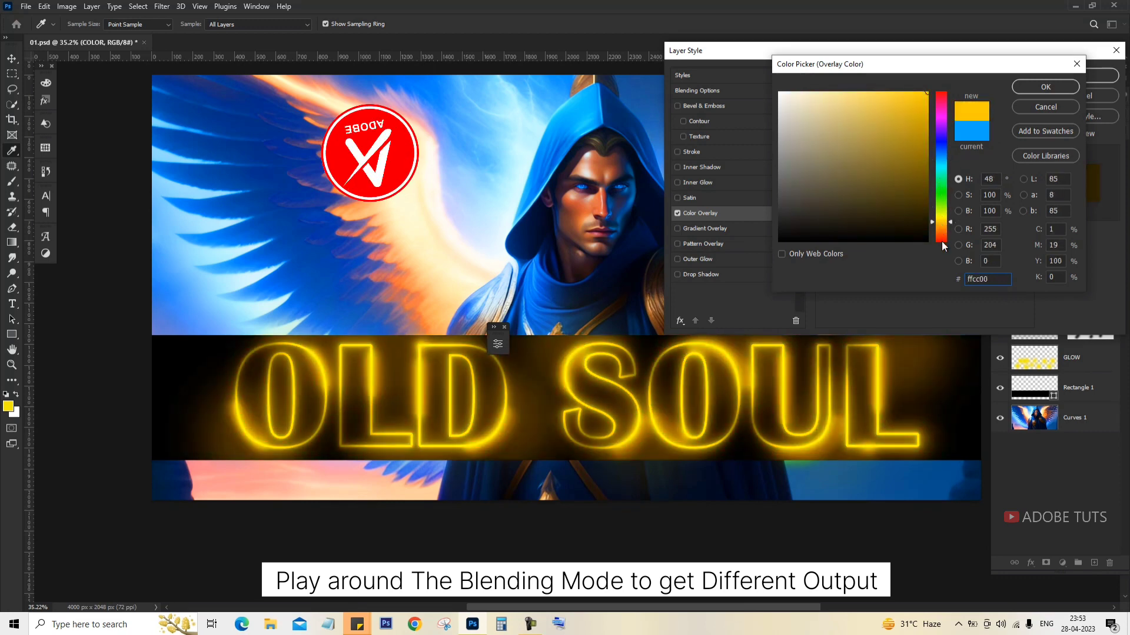
{"action": "left_click", "coordinate": [942, 242]}
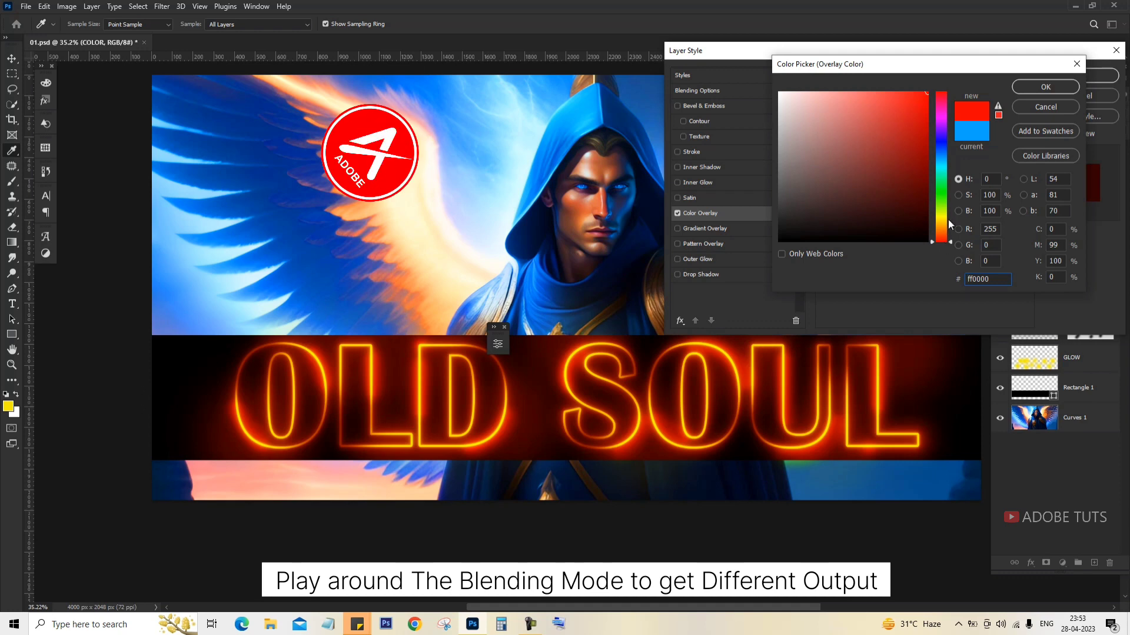
Step: Accept the red overlay and set the Rectangle 1 banner's opacity to 80%
{"action": "left_click", "coordinate": [1047, 89]}
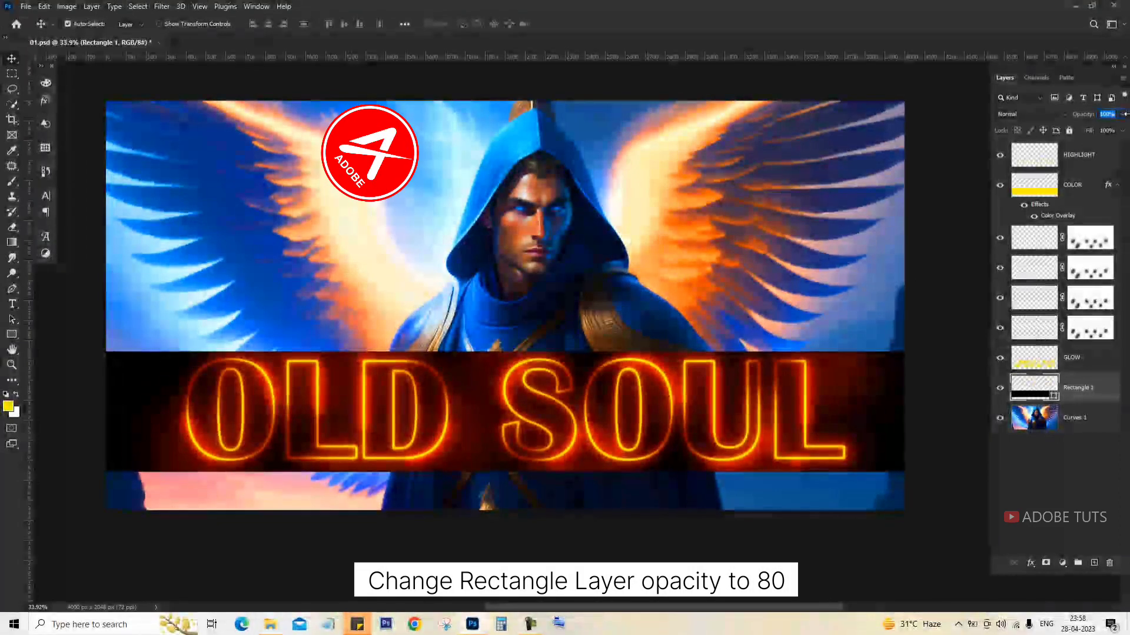
{"action": "type", "text": "80"}
{"action": "key", "text": "Return"}
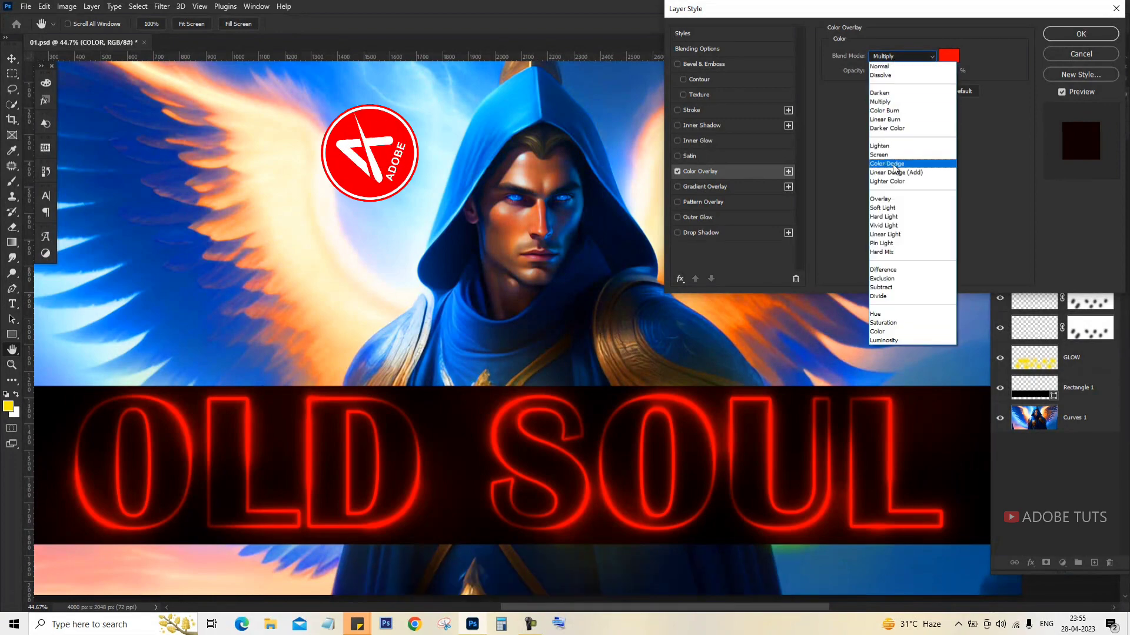
Step: Preview several blend modes, including Soft Light, for the red-orange glow
{"action": "left_click", "coordinate": [903, 56]}
{"action": "left_click", "coordinate": [883, 208]}
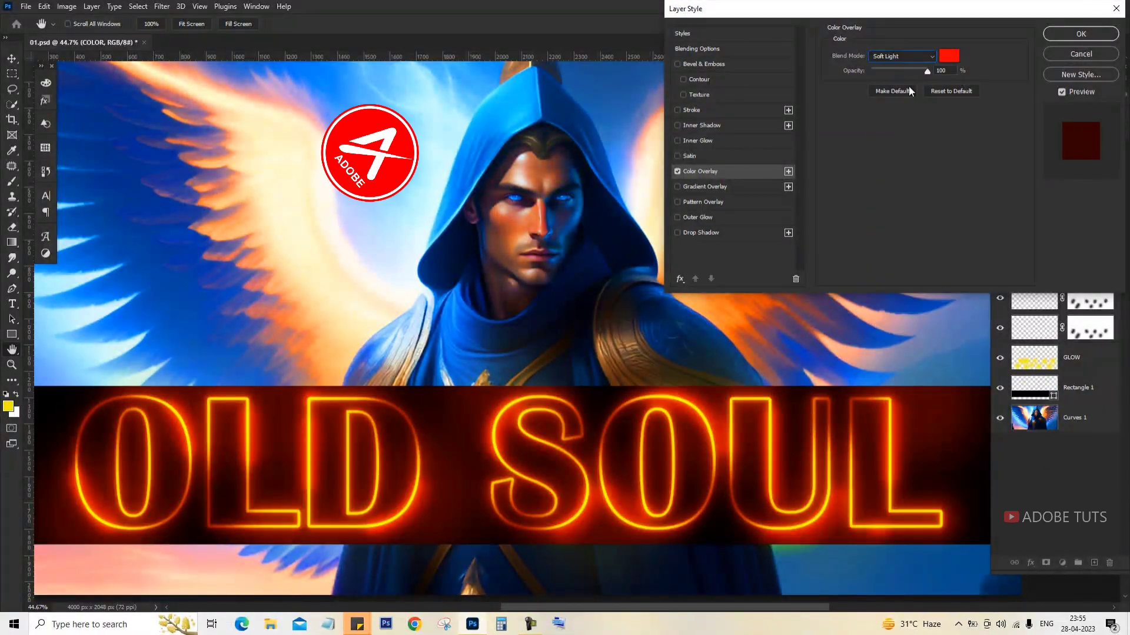
{"action": "left_click", "coordinate": [903, 57]}
{"action": "left_click", "coordinate": [889, 315]}
{"action": "left_click", "coordinate": [902, 57]}
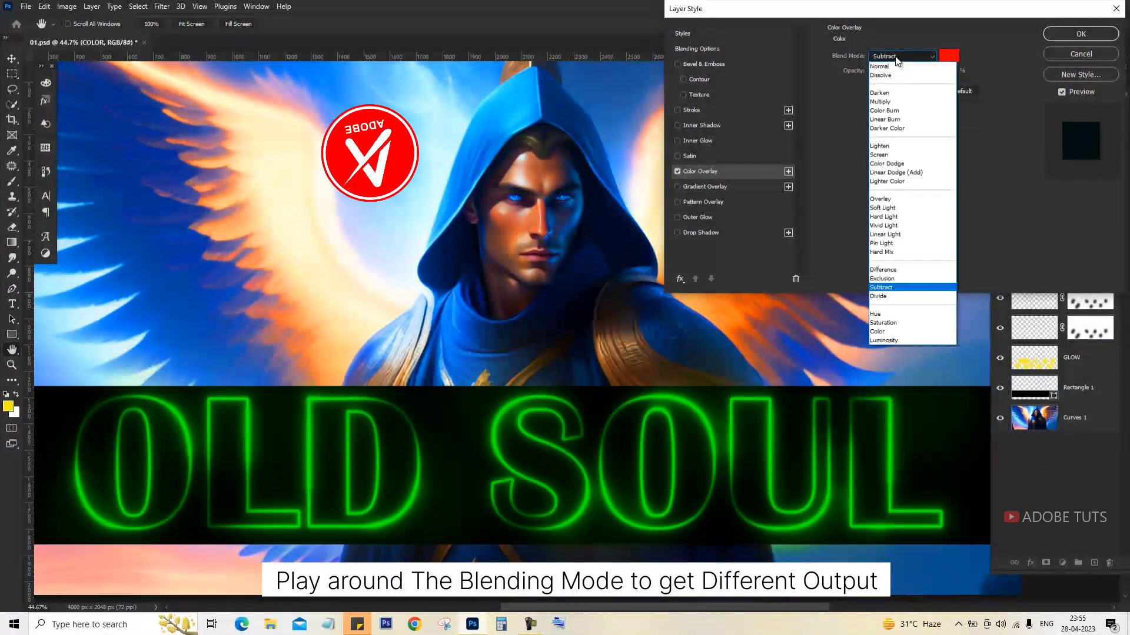
{"action": "left_click", "coordinate": [882, 322]}
{"action": "left_click", "coordinate": [902, 56]}
{"action": "left_click", "coordinate": [882, 340]}
{"action": "left_click", "coordinate": [903, 57]}
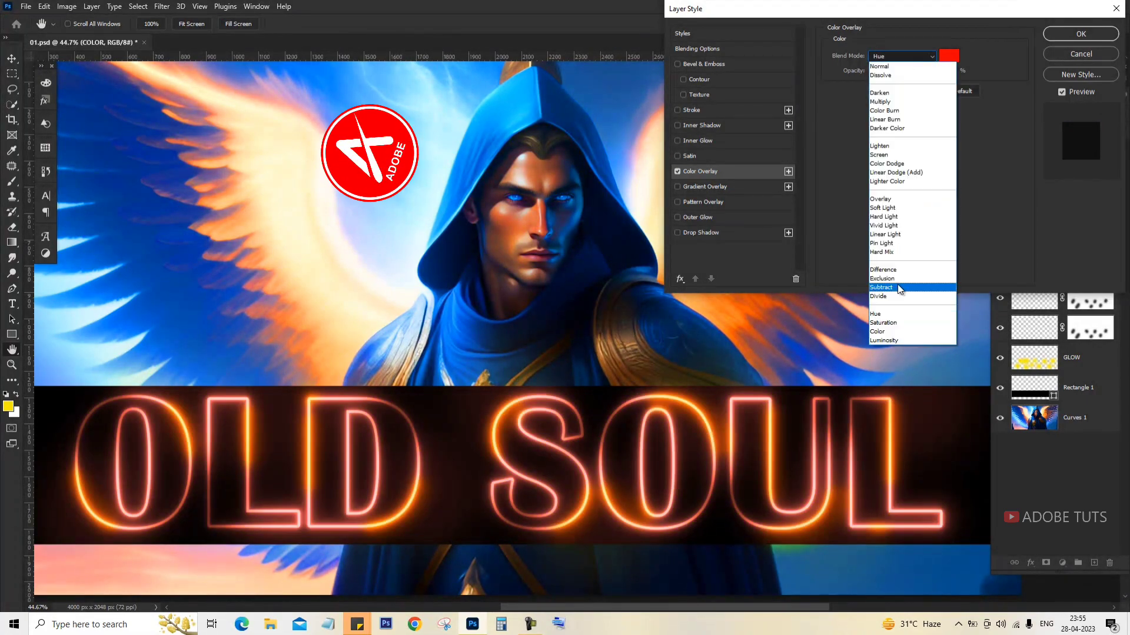
{"action": "left_click", "coordinate": [877, 331]}
{"action": "left_click", "coordinate": [902, 57]}
{"action": "left_click", "coordinate": [877, 313]}
{"action": "left_click", "coordinate": [903, 56]}
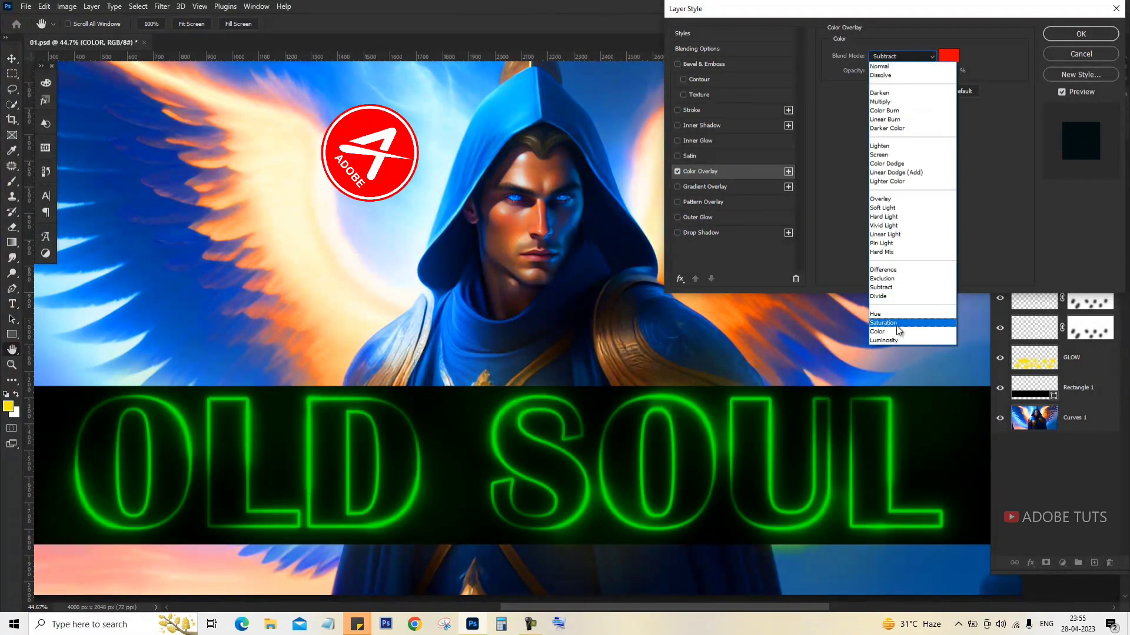
{"action": "left_click", "coordinate": [882, 323]}
{"action": "left_click", "coordinate": [903, 57]}
{"action": "left_click", "coordinate": [877, 331]}
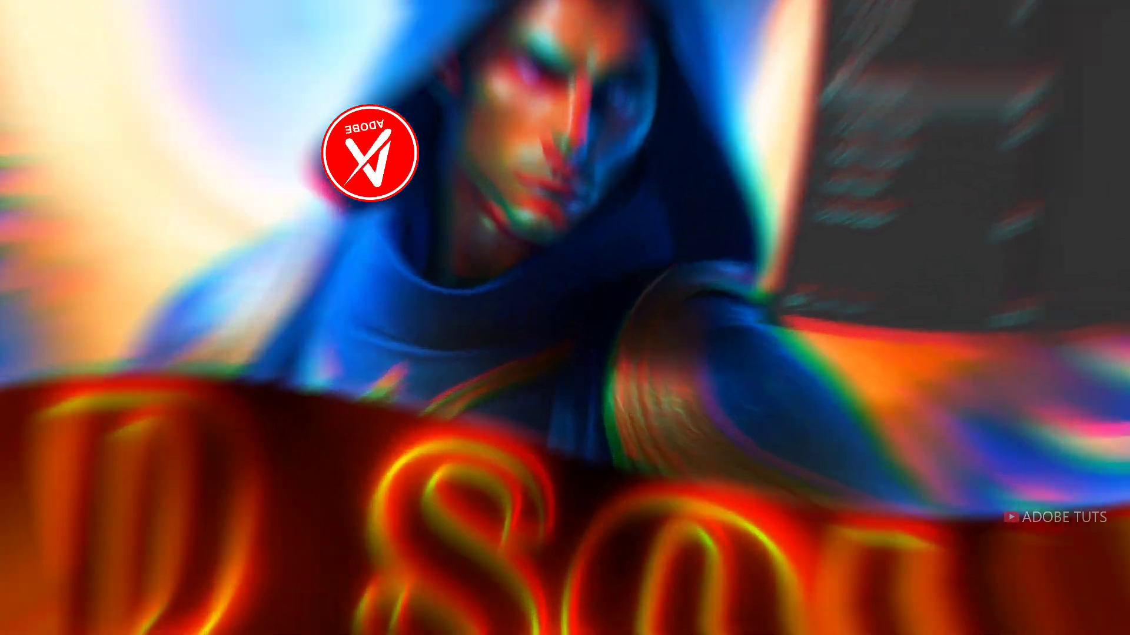